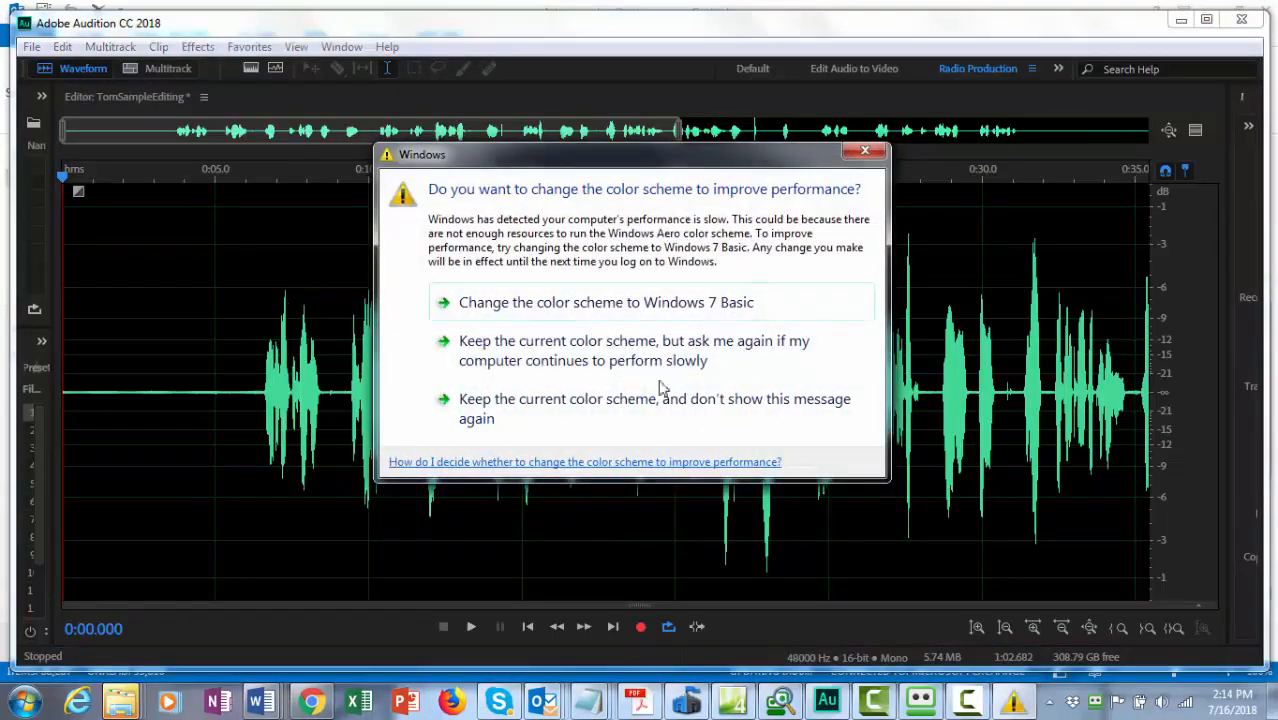
Step: Dismiss the color scheme prompt and capture a noise print from the silent opening between about 1.8 and 5.2 seconds
click(864, 153)
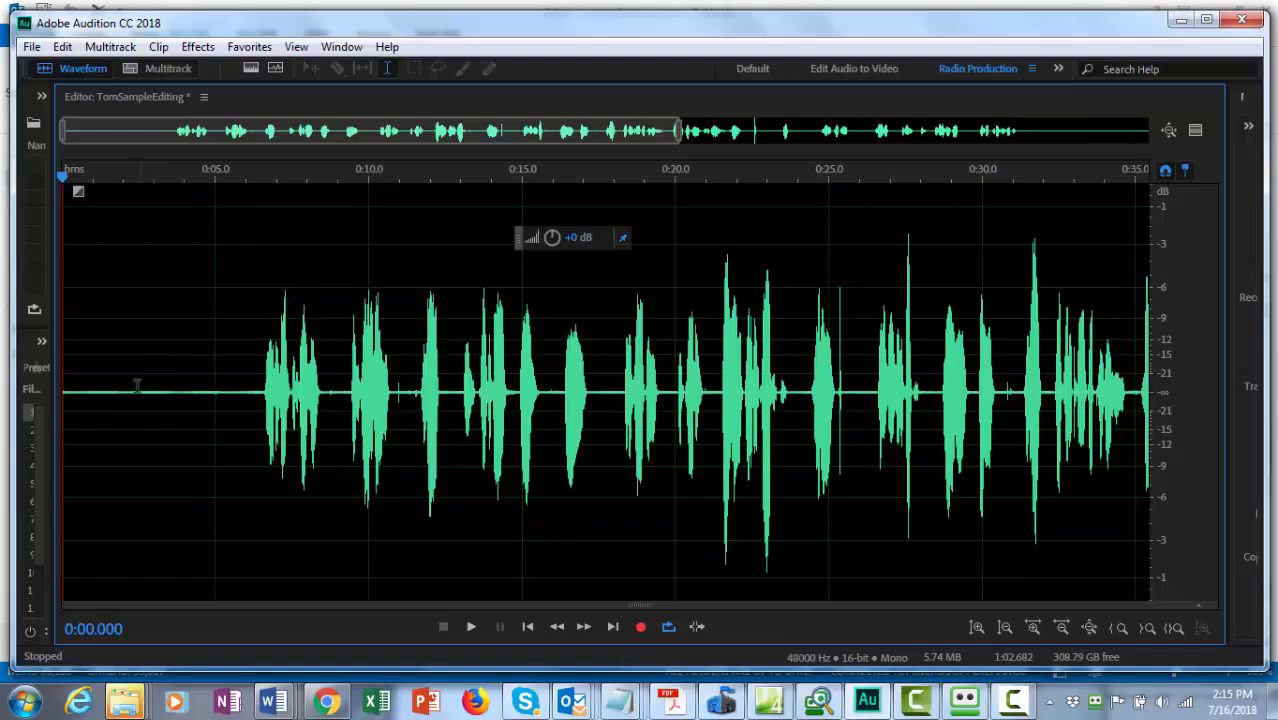
drag(118, 390, 222, 410)
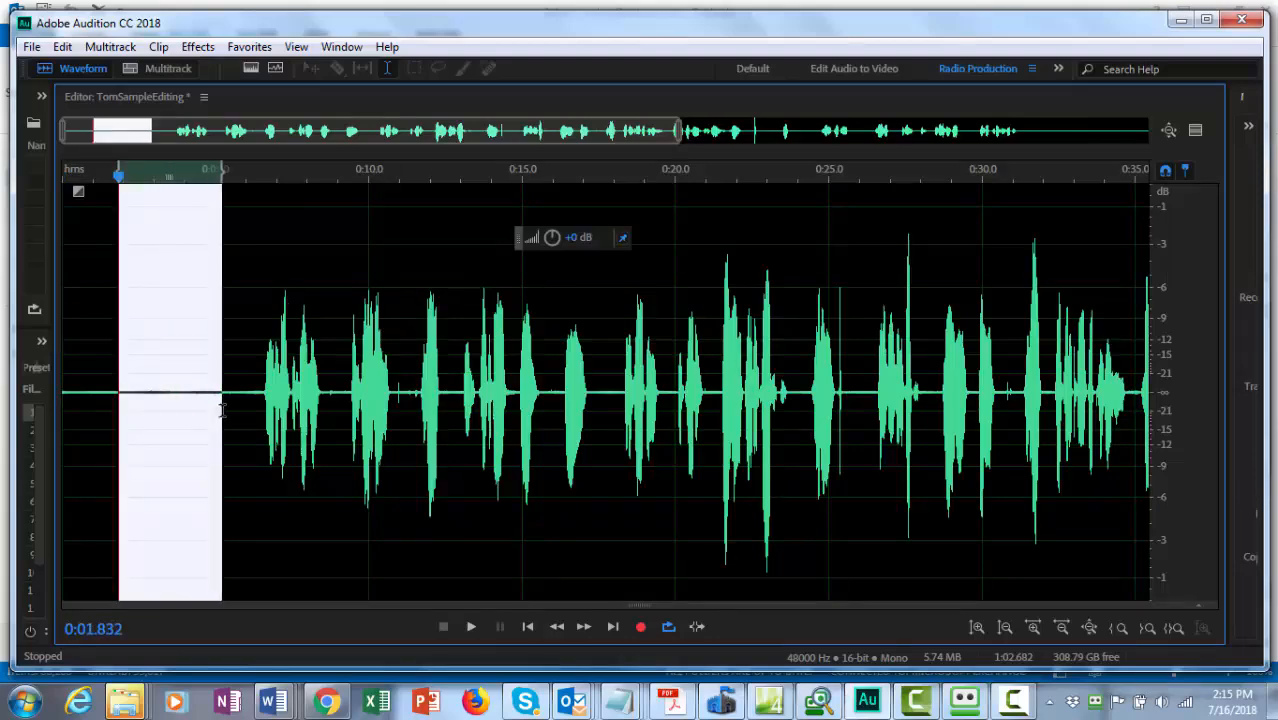
click(198, 50)
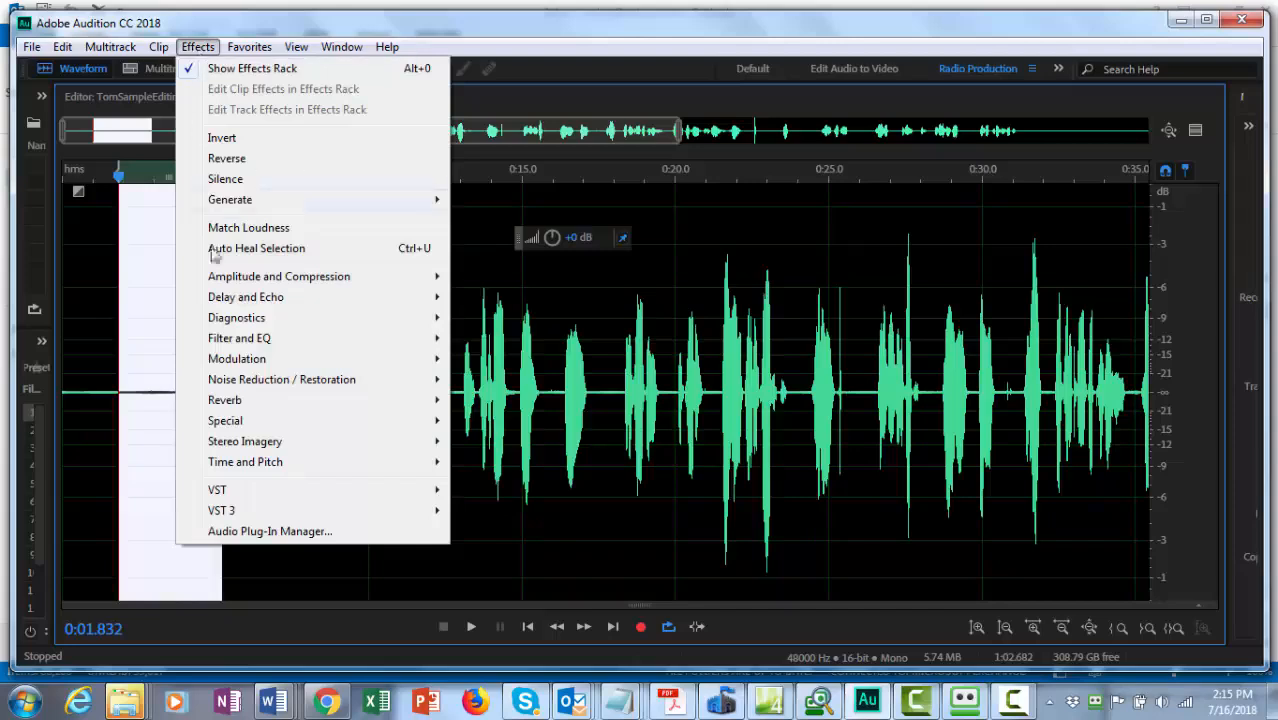
mouse_move(270, 384)
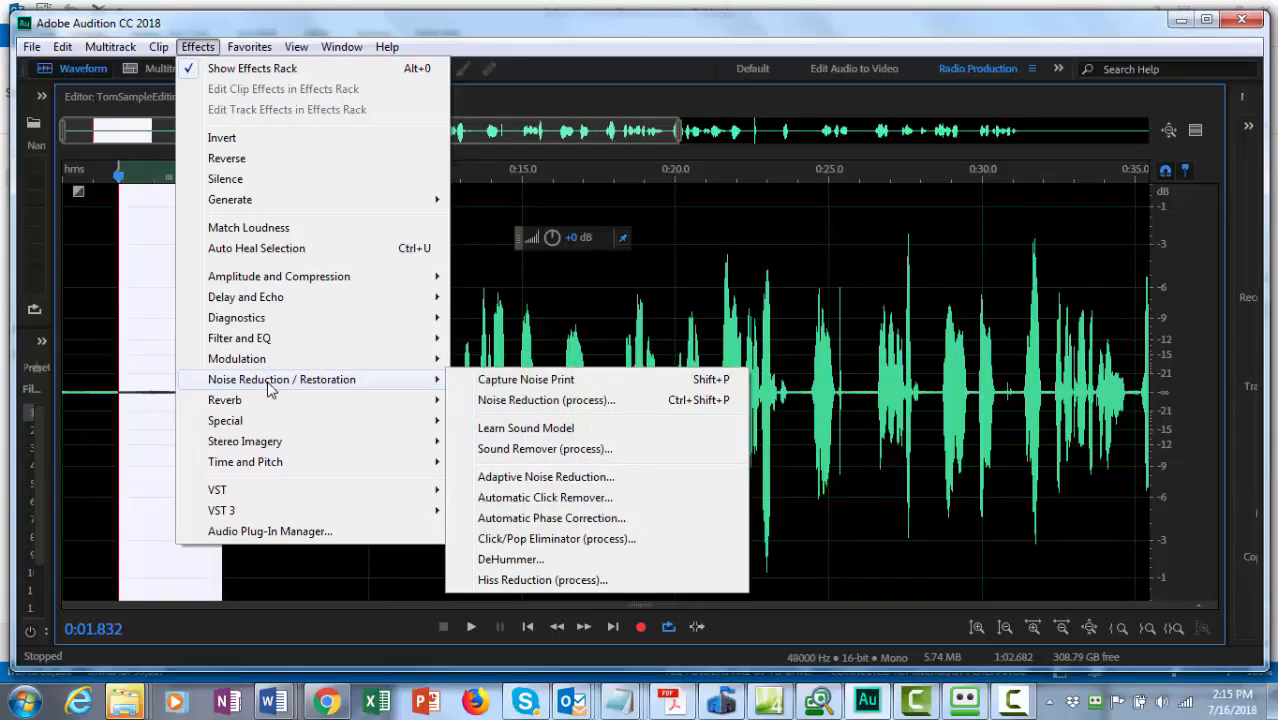
click(517, 385)
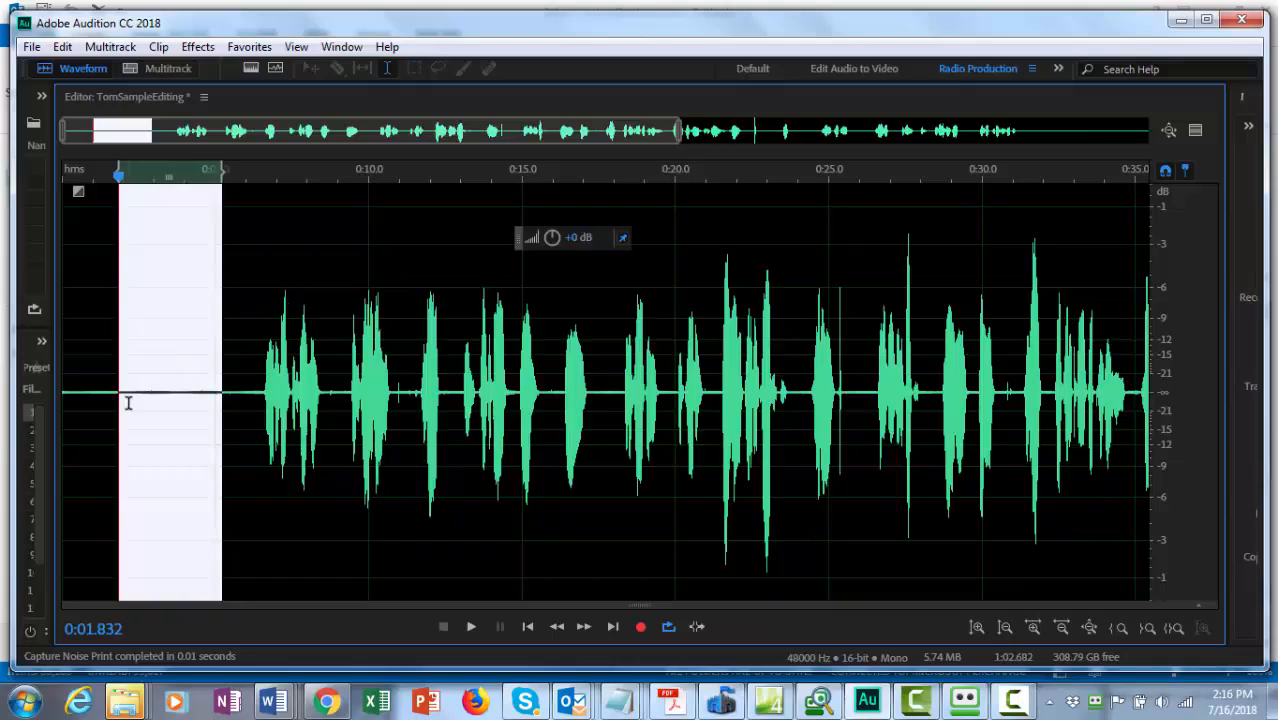
Step: Apply the Noise Reduction process to the entire file using the captured noise print
click(199, 49)
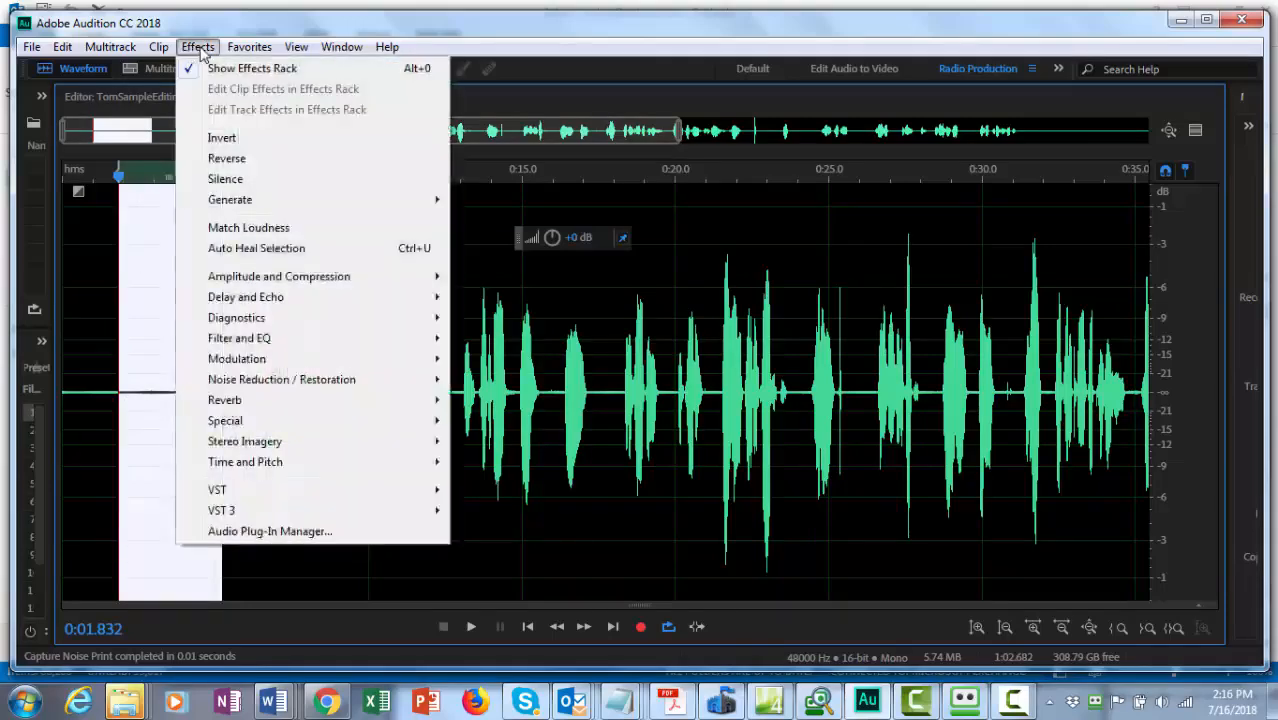
mouse_move(270, 390)
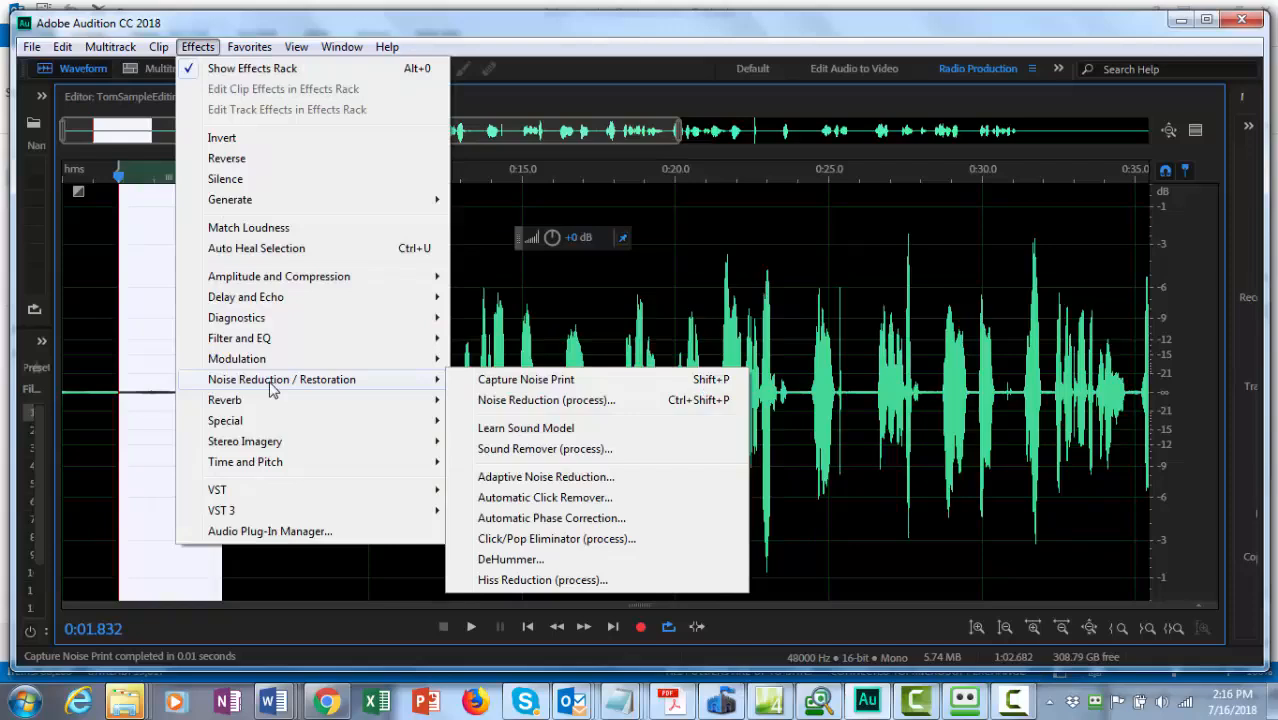
click(528, 405)
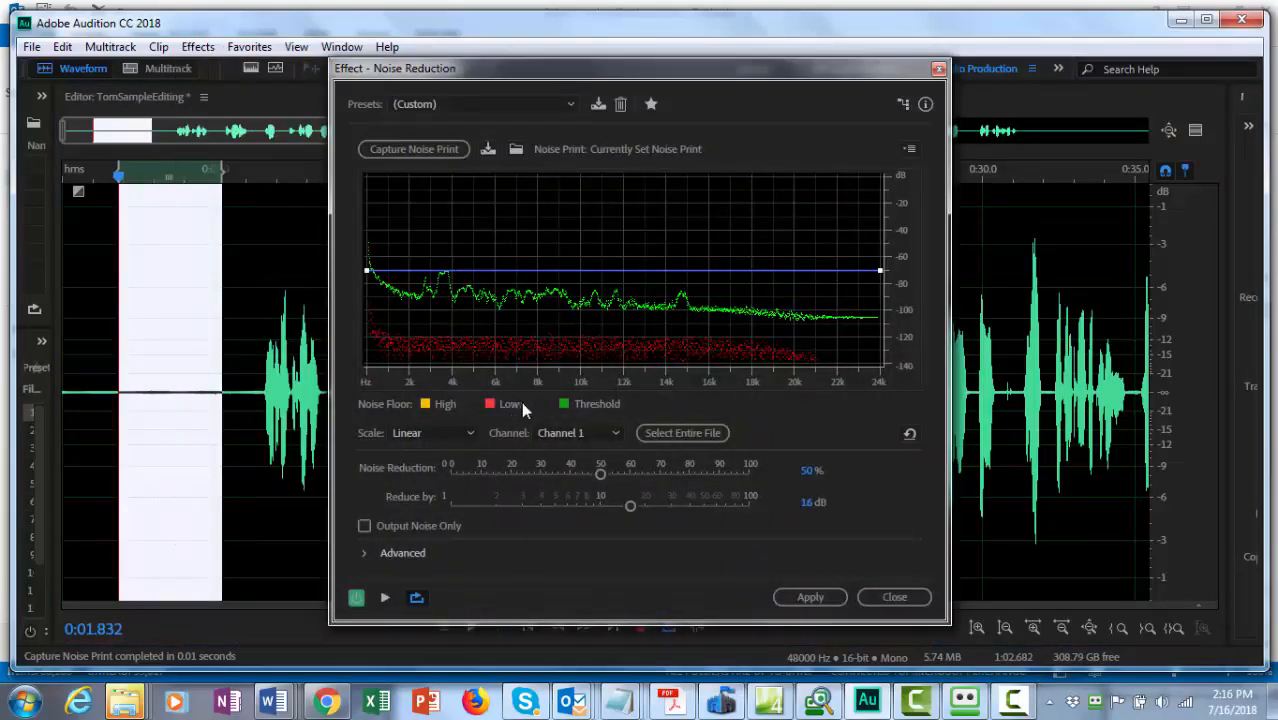
click(678, 432)
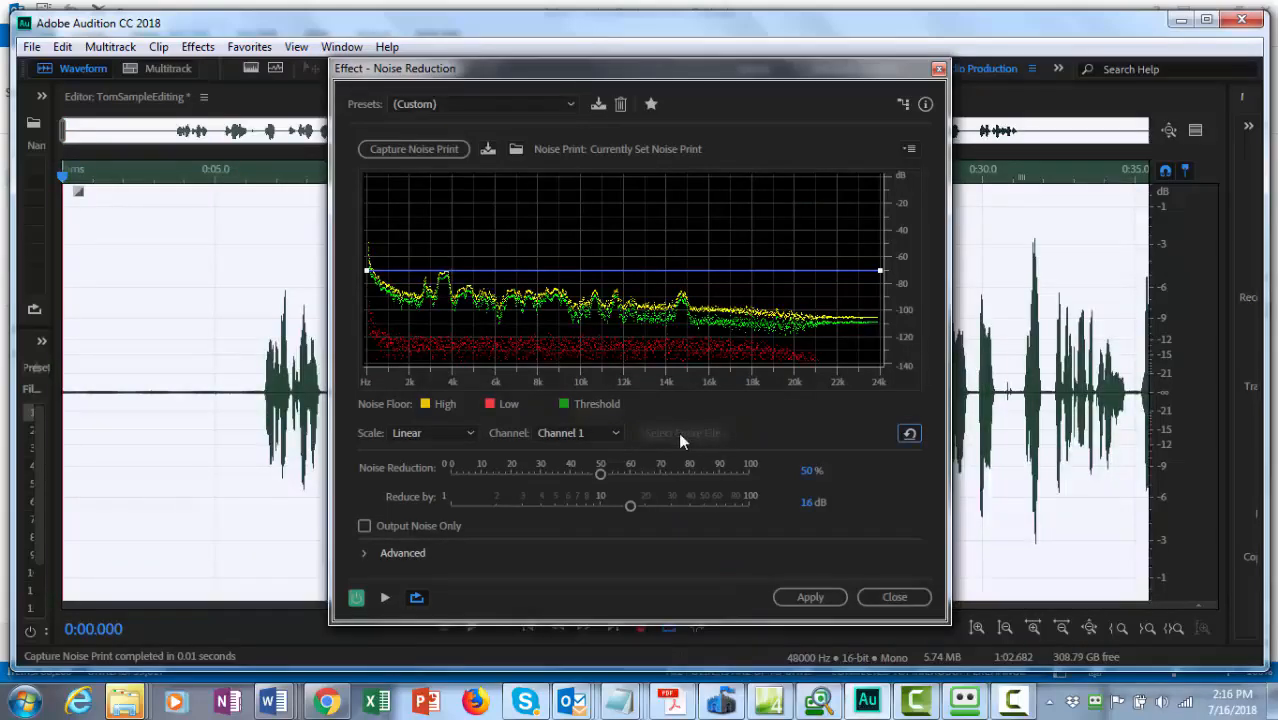
click(818, 597)
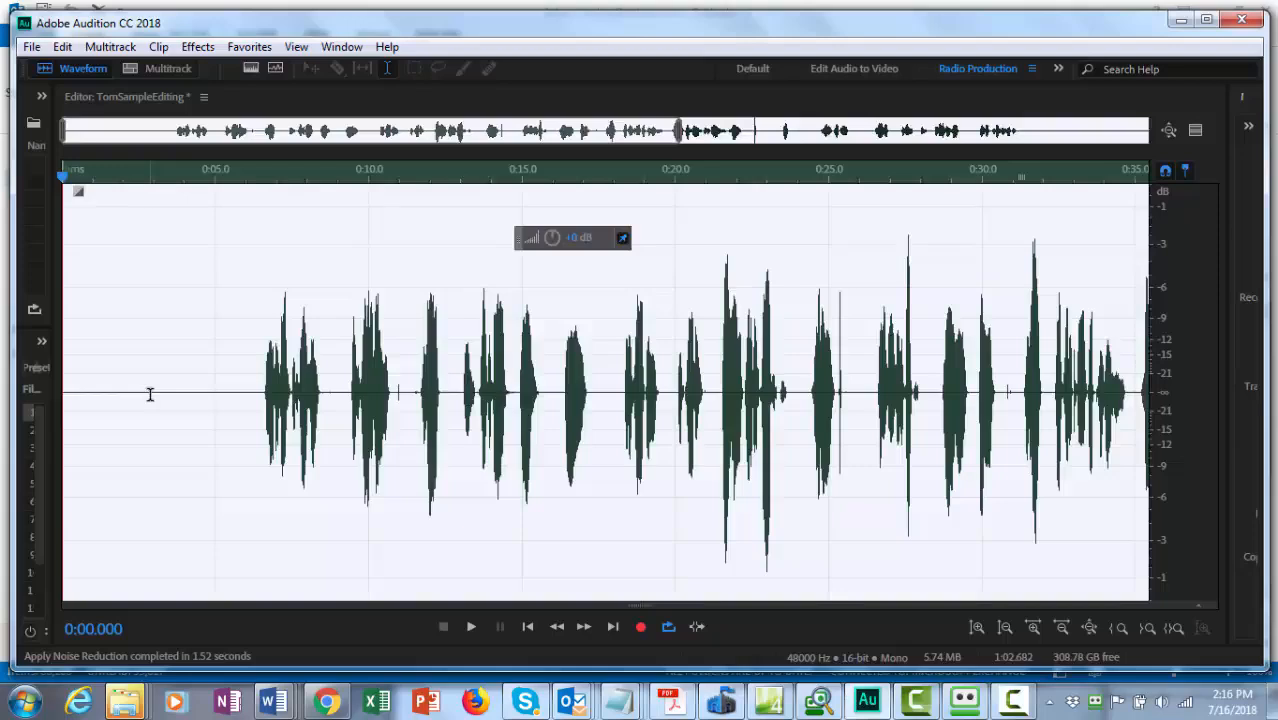
Step: Select the whole visible stretch of the waveform and normalize it to 98.8%
click(227, 390)
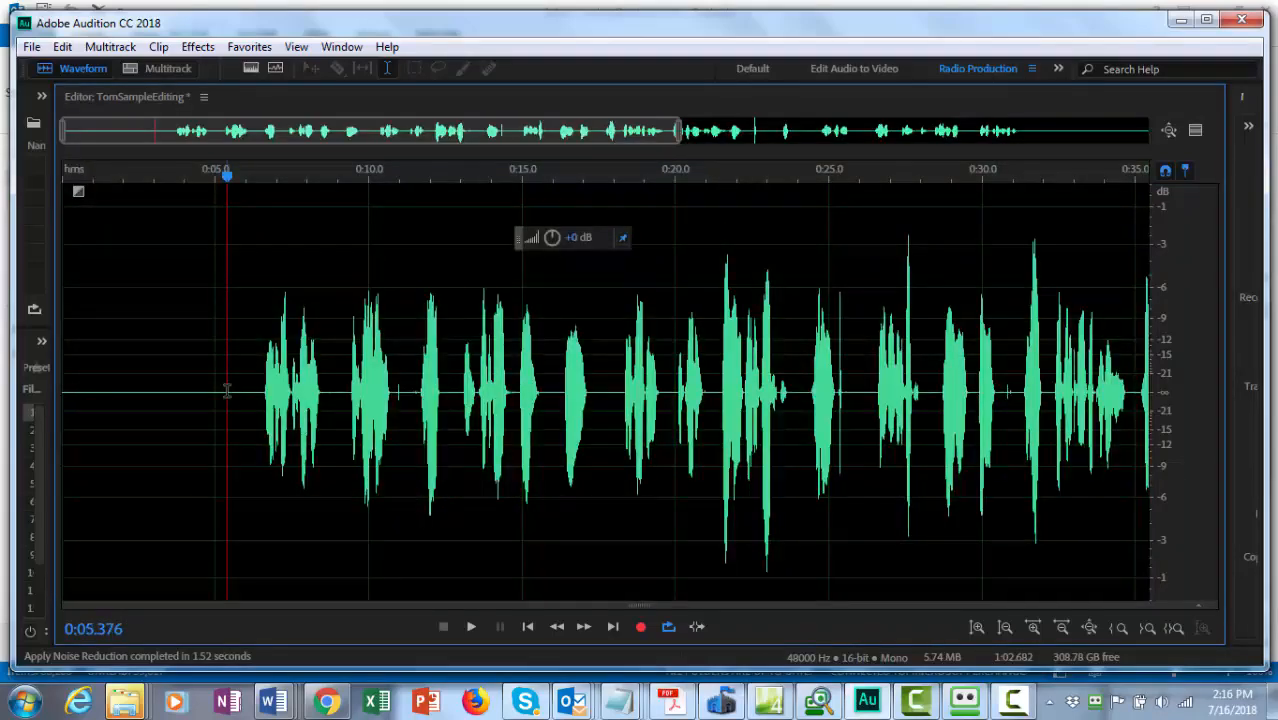
click(190, 50)
click(550, 377)
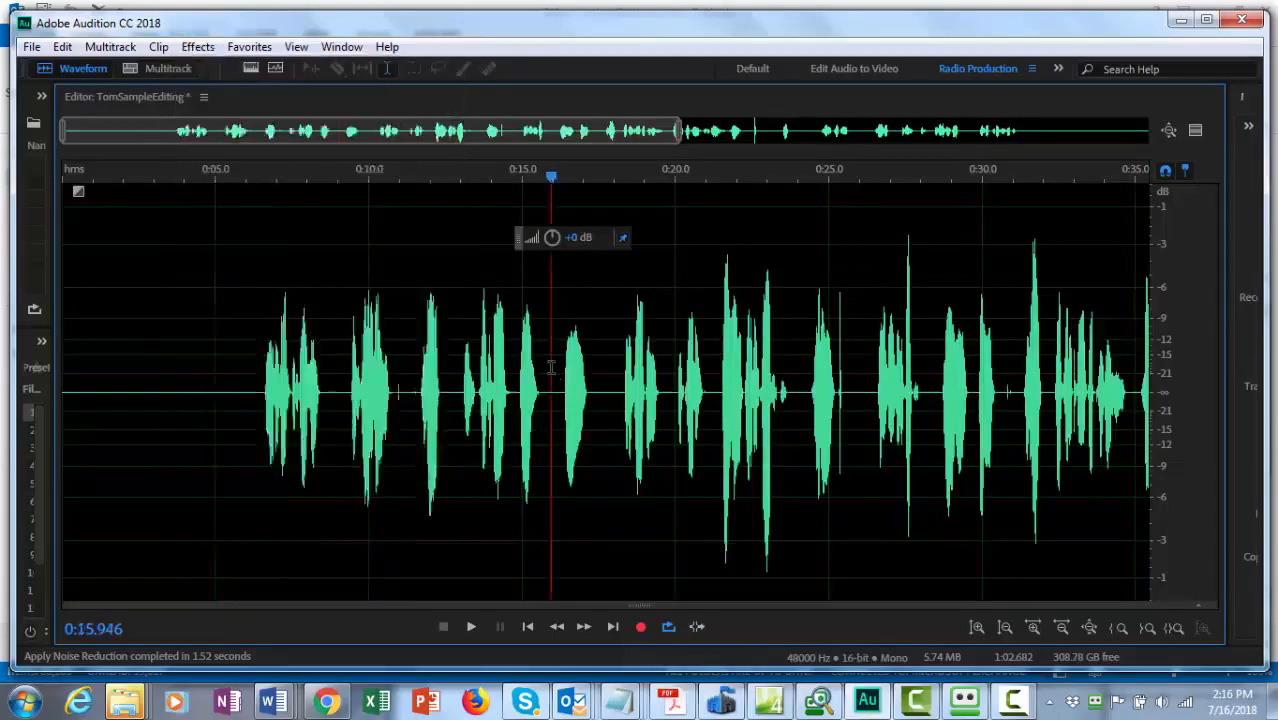
double_click(550, 366)
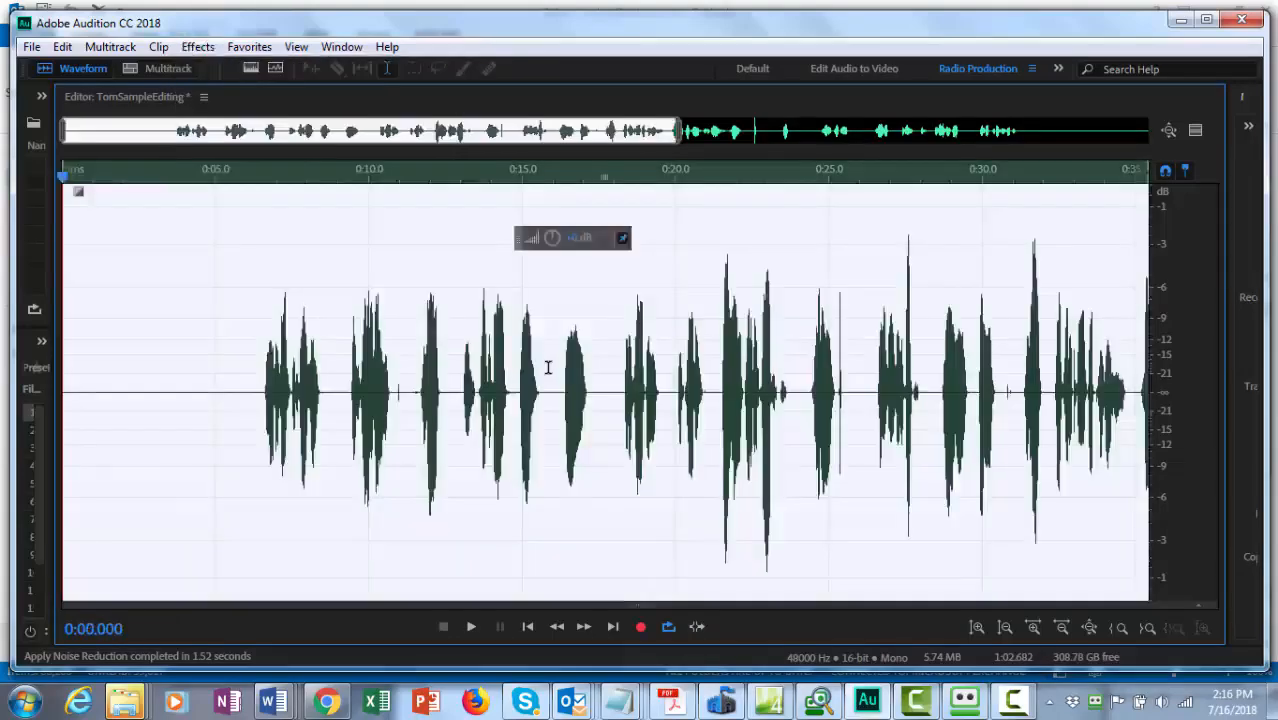
click(197, 48)
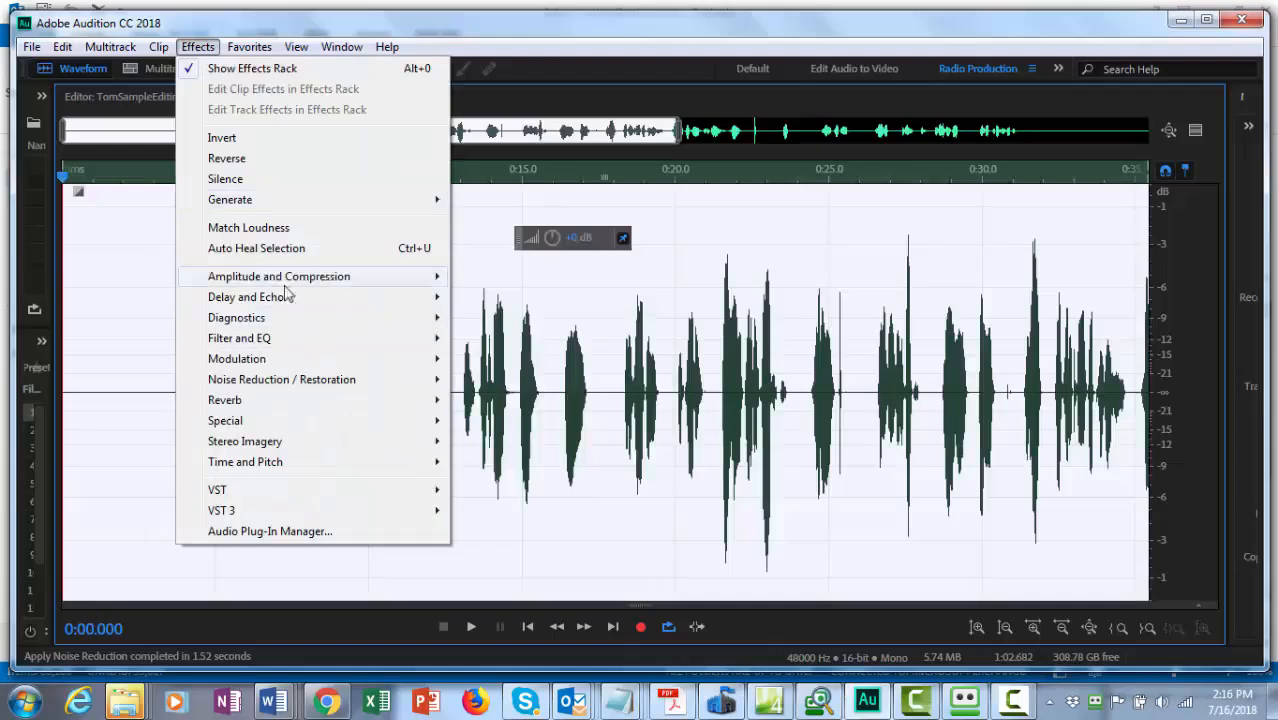
mouse_move(282, 286)
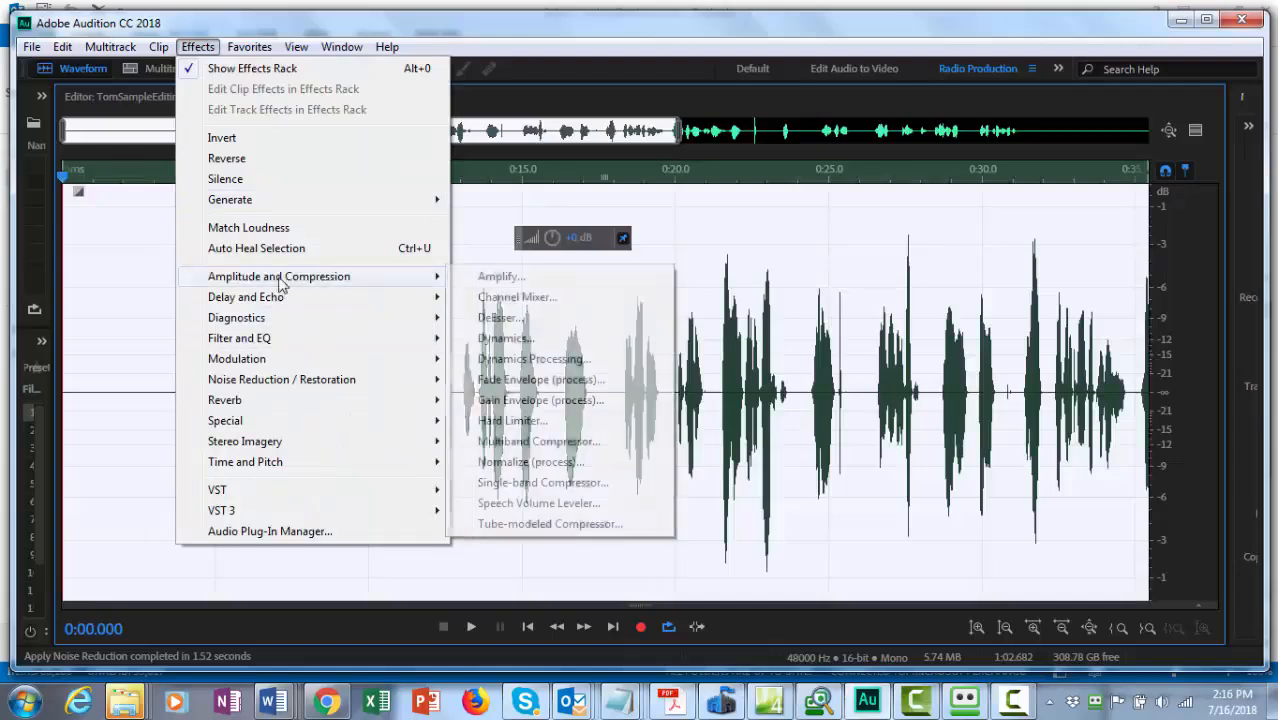
click(506, 463)
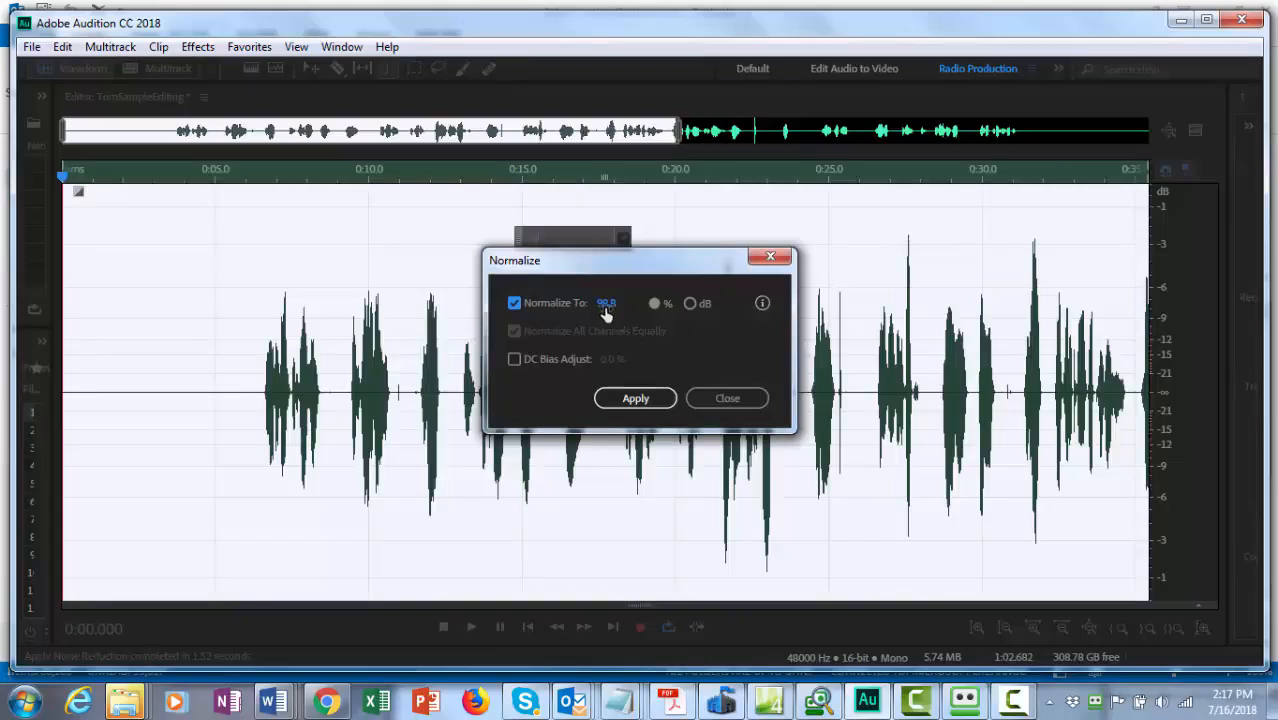
click(642, 398)
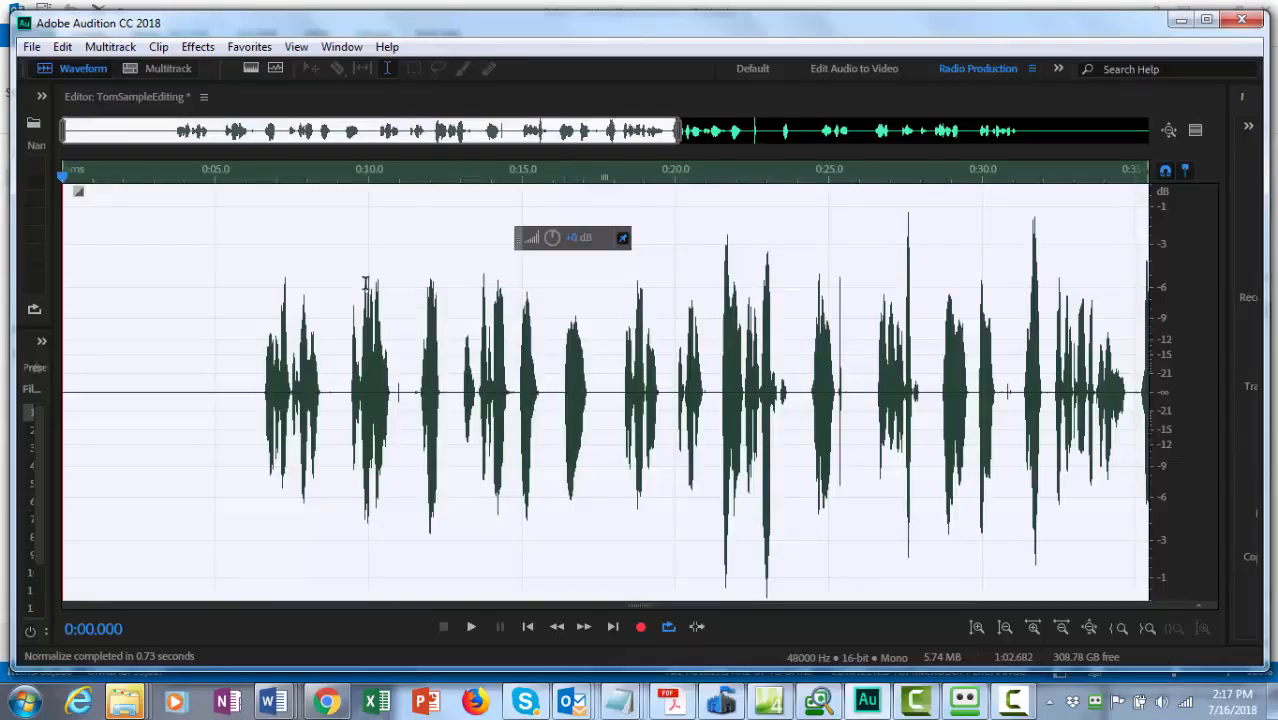
Step: Play the normalized audio from about 6.1 seconds and stop at about 15 seconds
click(248, 392)
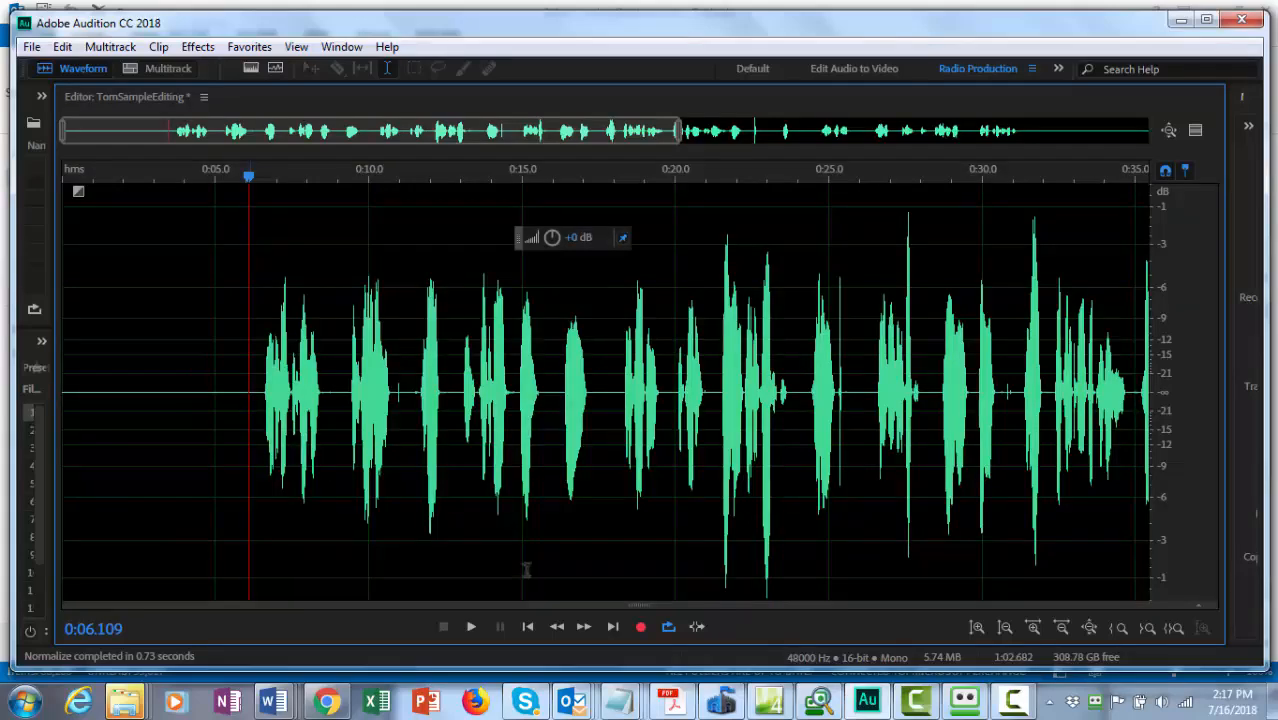
click(470, 628)
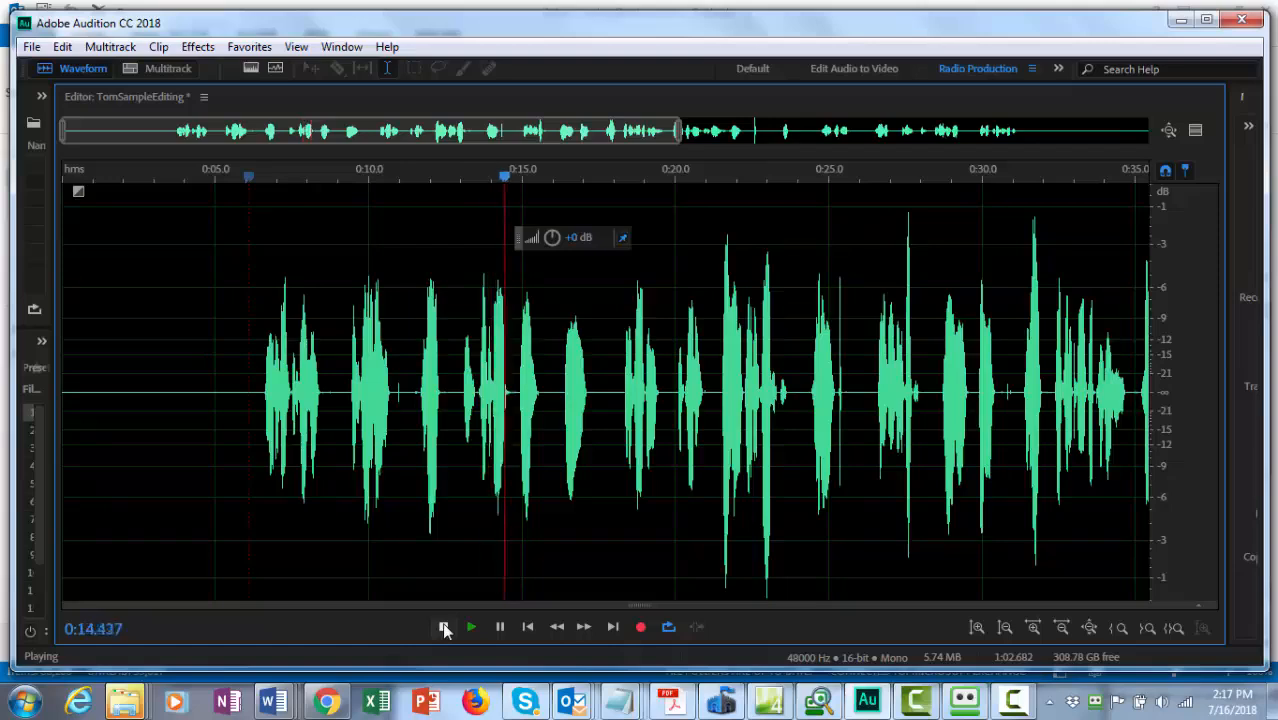
click(444, 628)
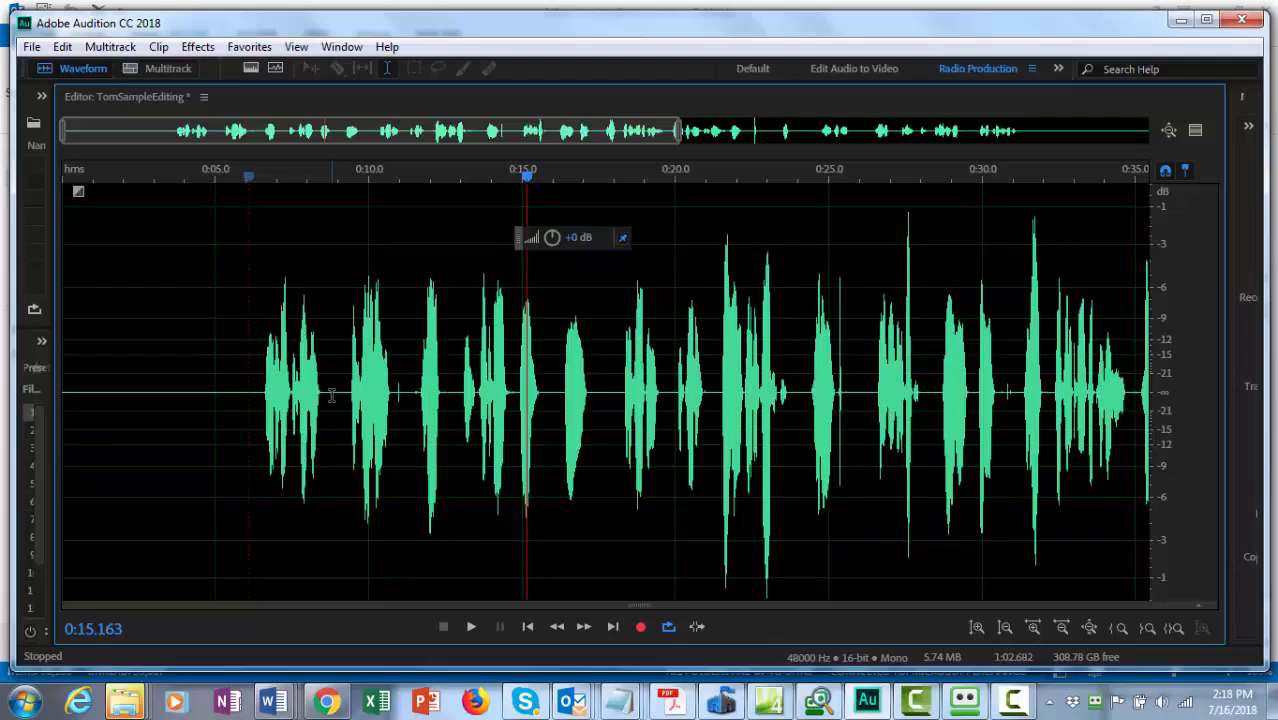
Step: Replay the recording from about 6.3 seconds in two short passages, stopping at about 8.9 and 12 seconds
click(256, 395)
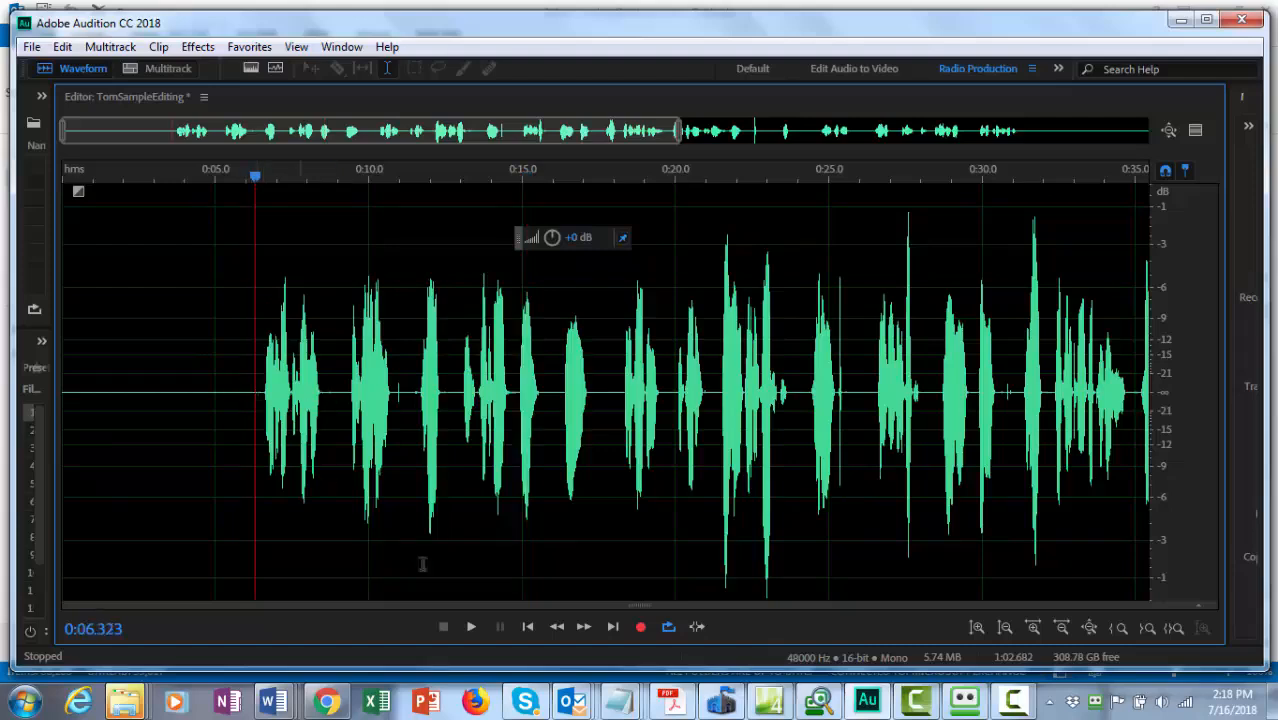
click(471, 627)
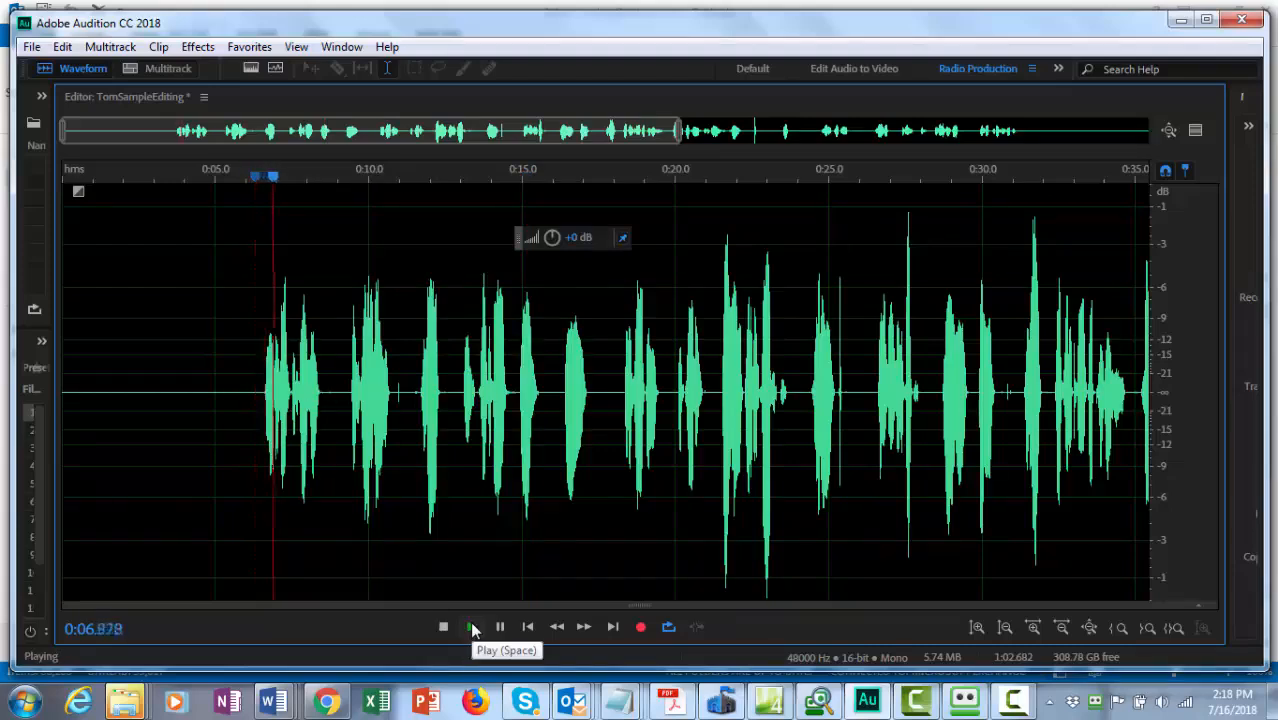
click(444, 627)
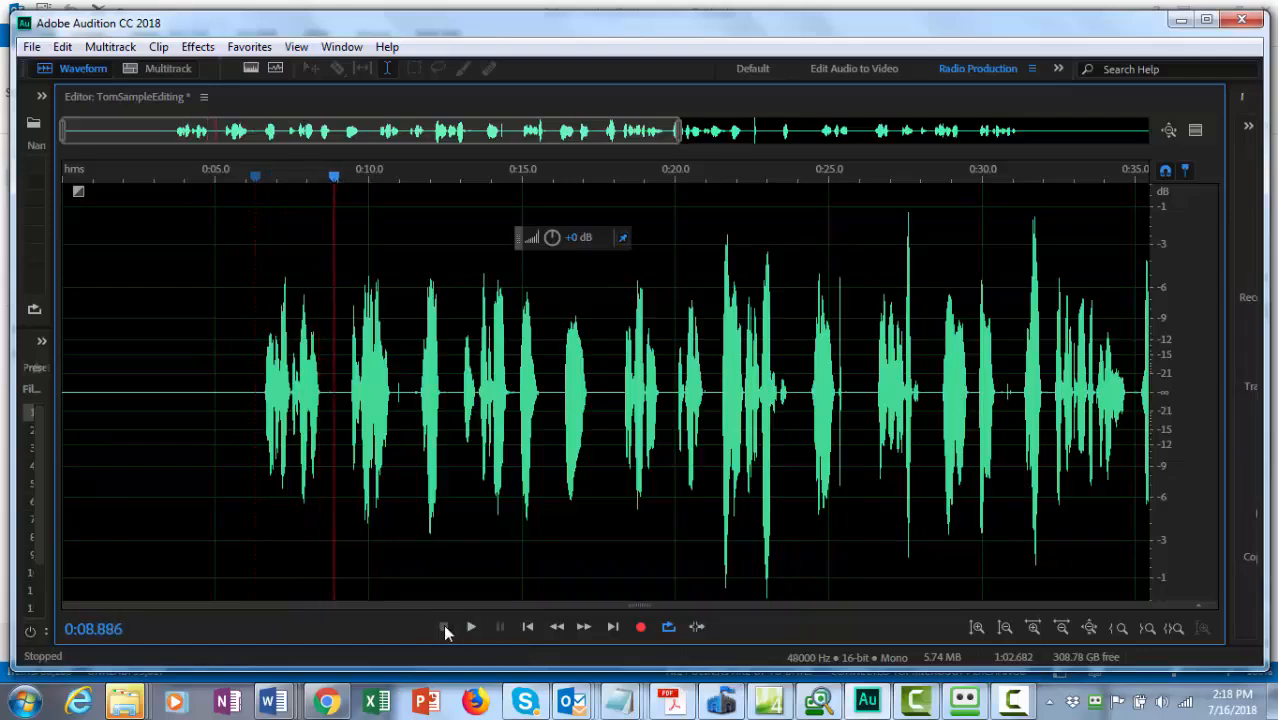
click(471, 627)
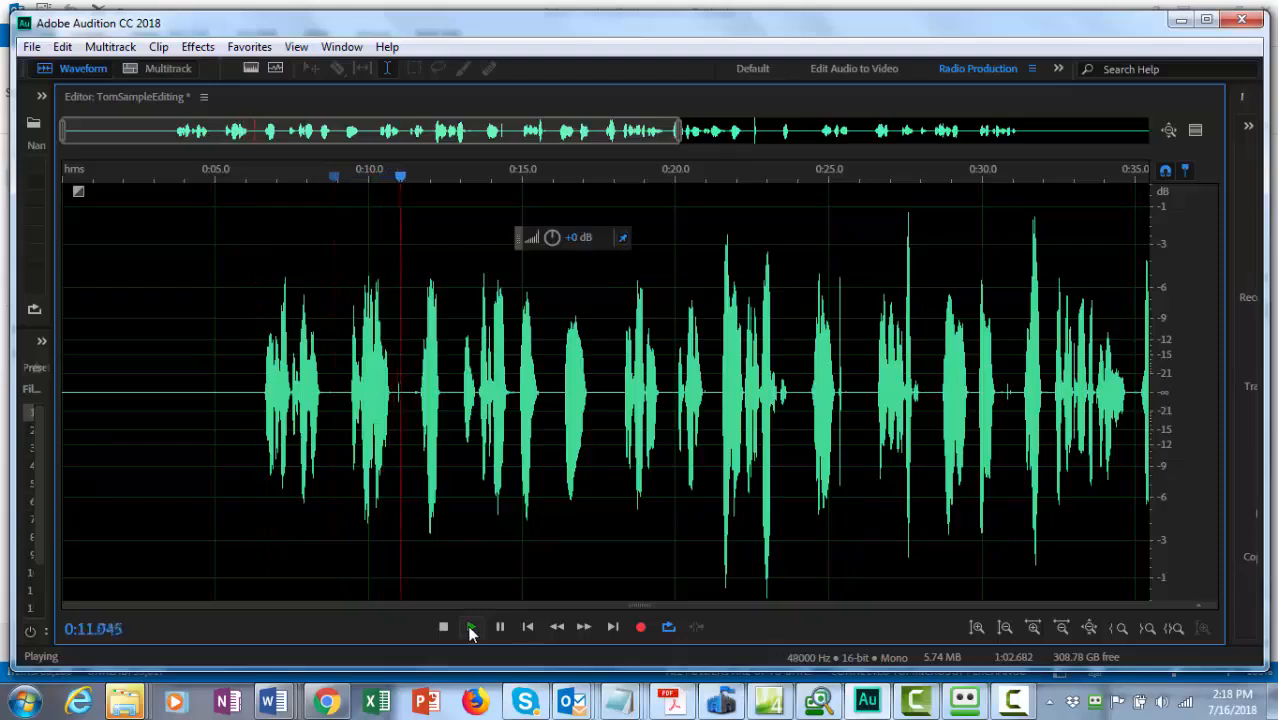
click(471, 627)
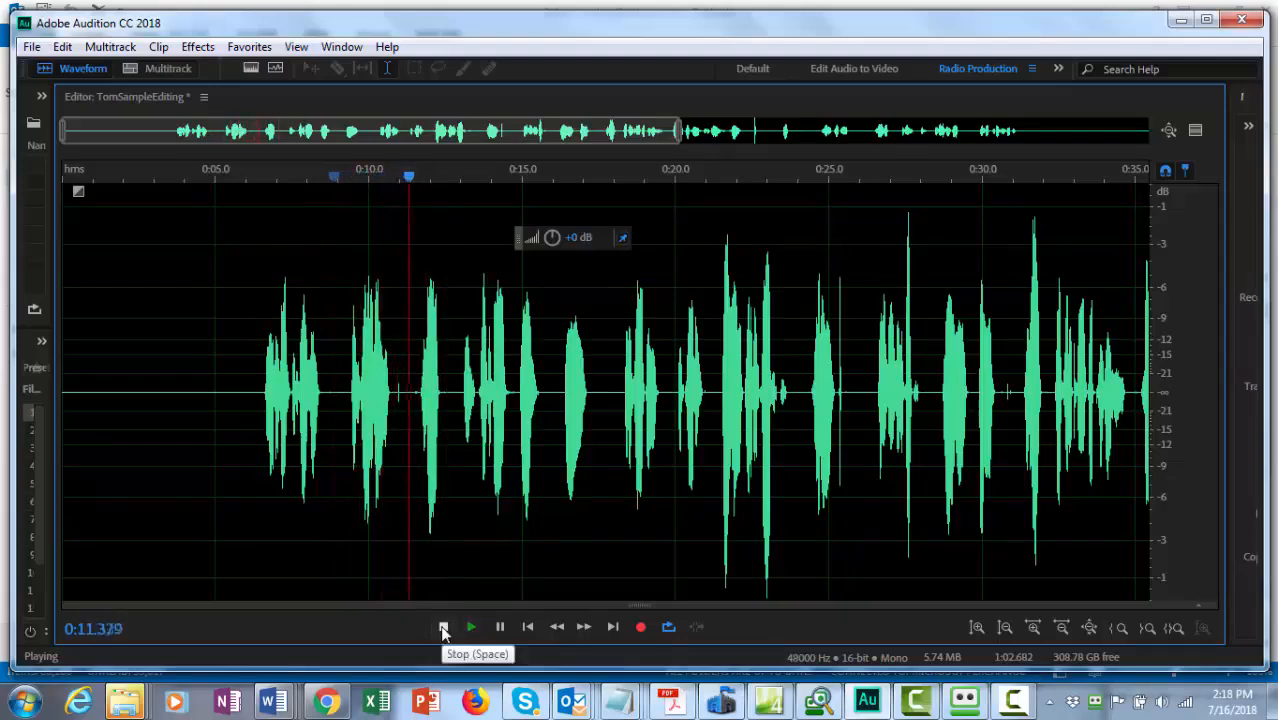
click(443, 628)
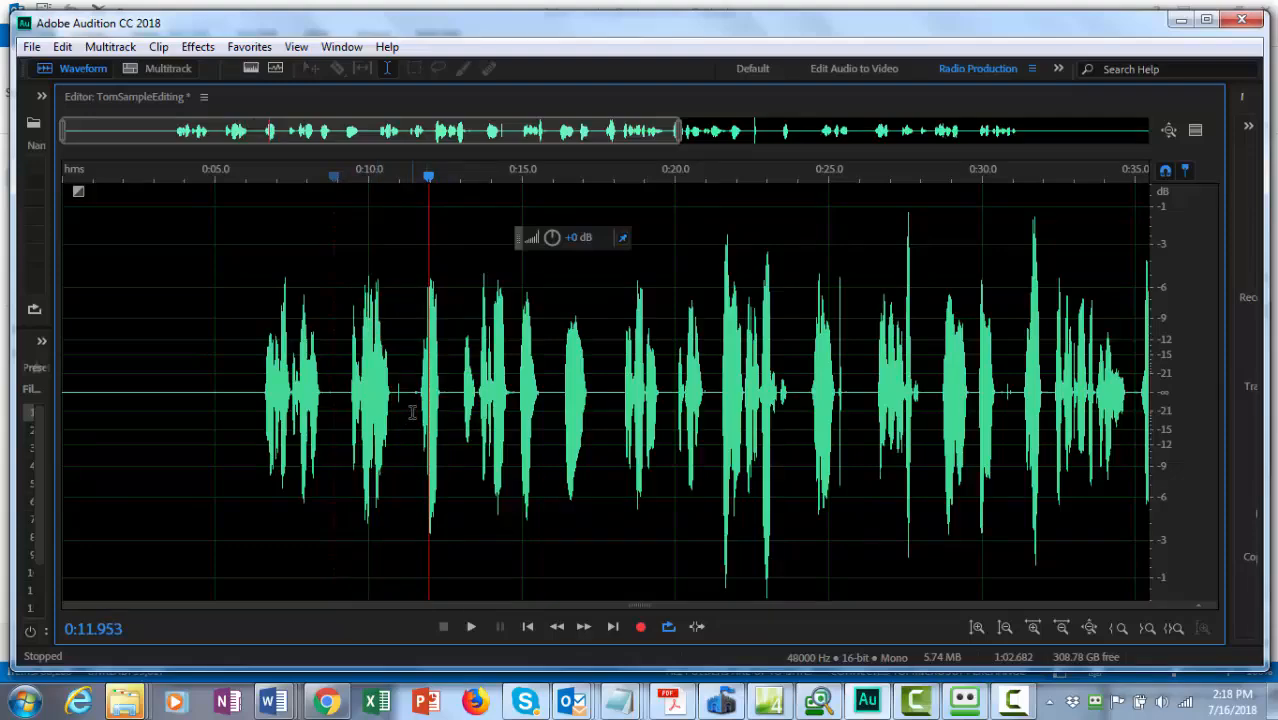
Step: Delete the tiny click noise in the pause just before the 11-second mark
scroll(411, 408, up, 3)
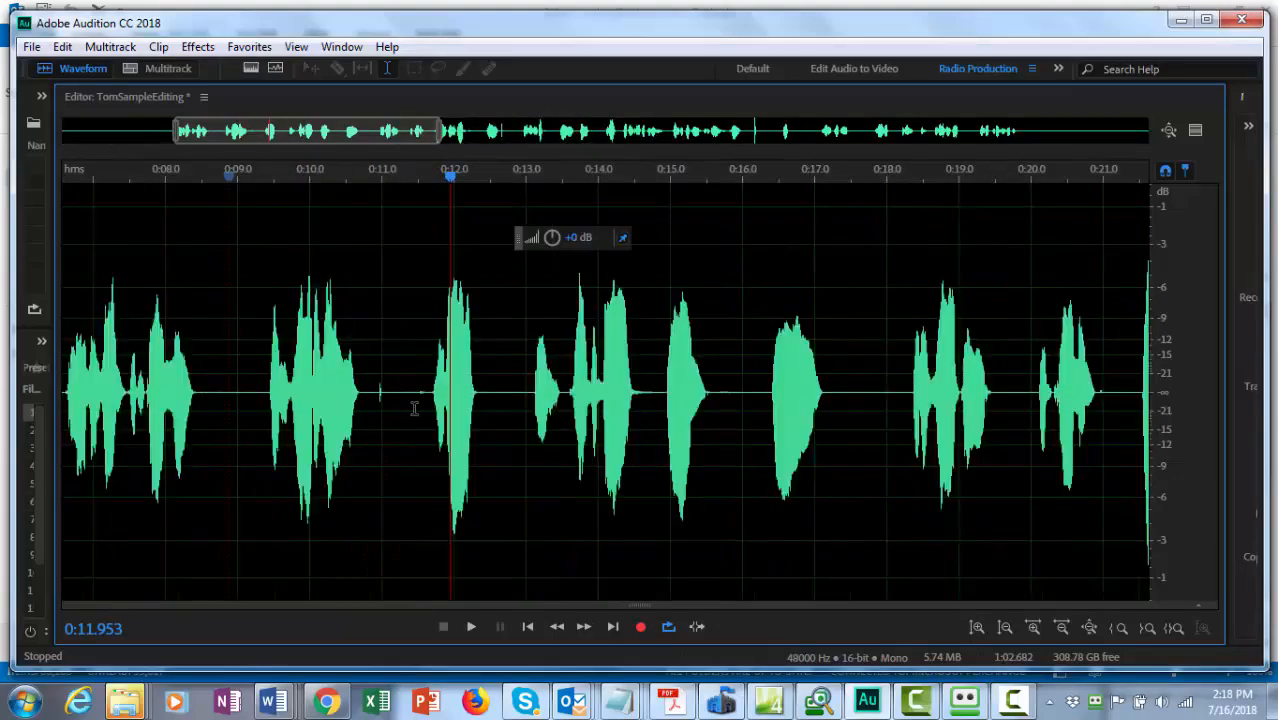
scroll(413, 408, up, 2)
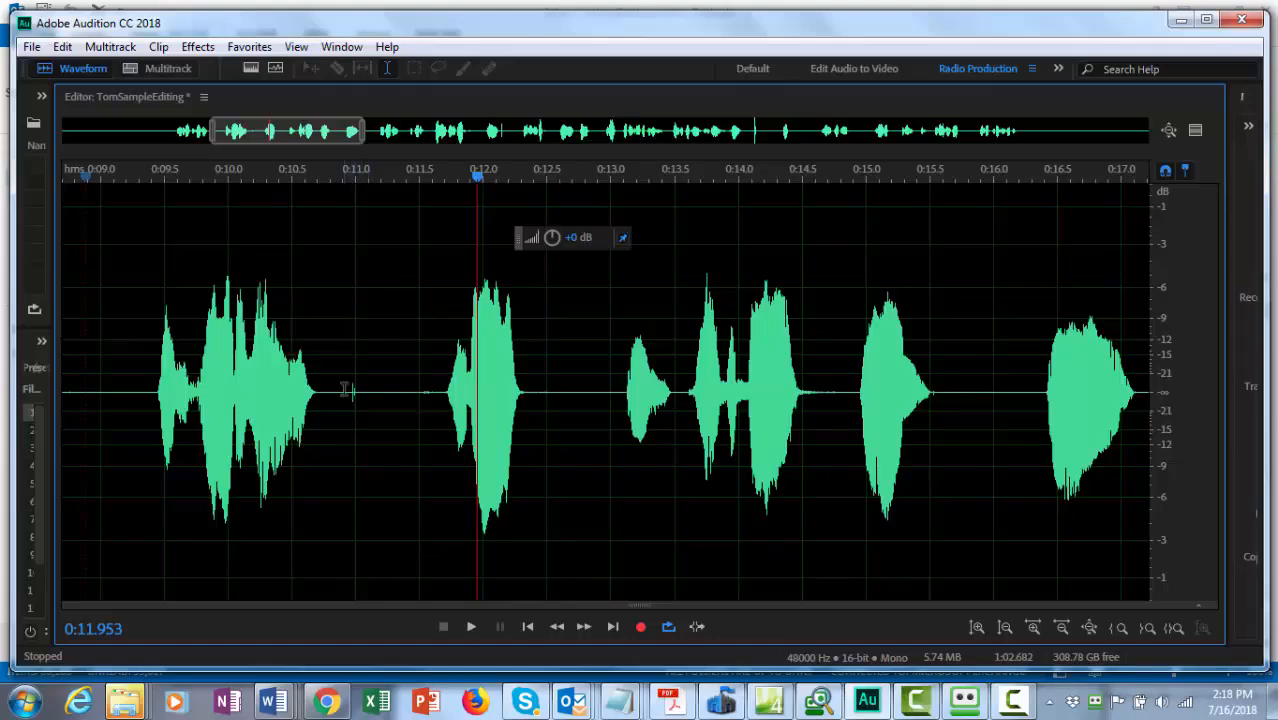
drag(346, 391, 355, 393)
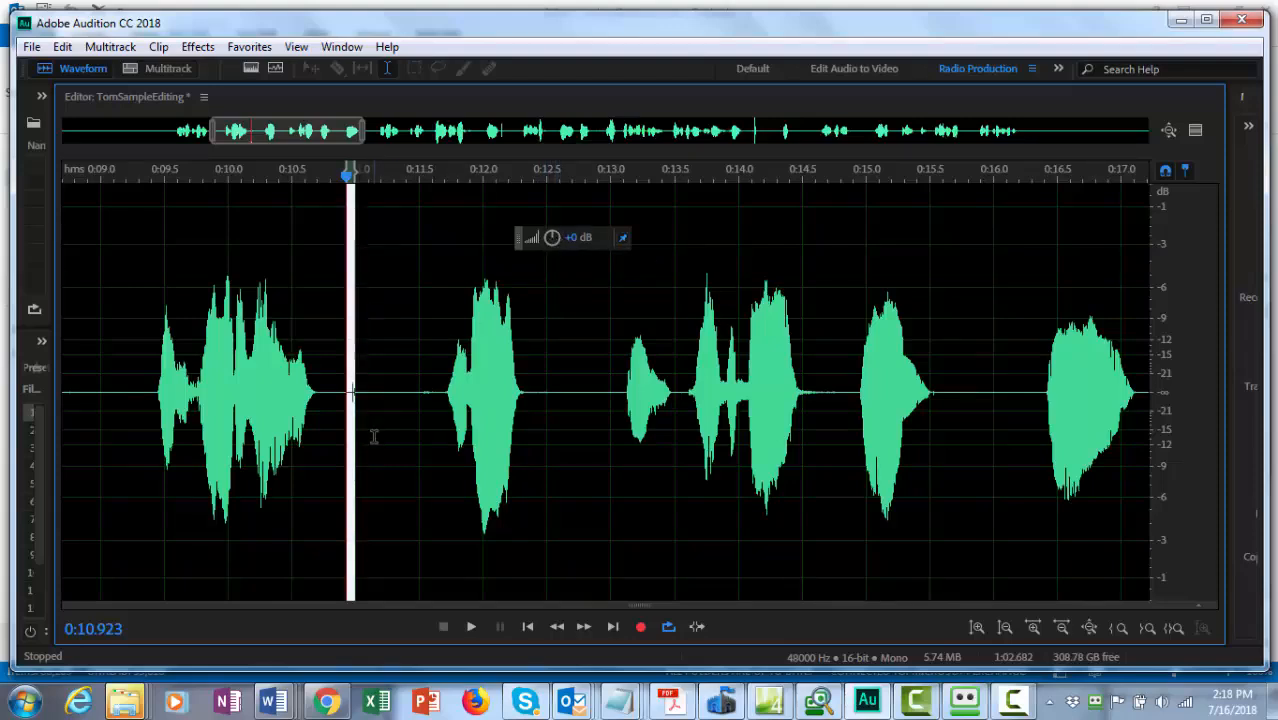
key(Delete)
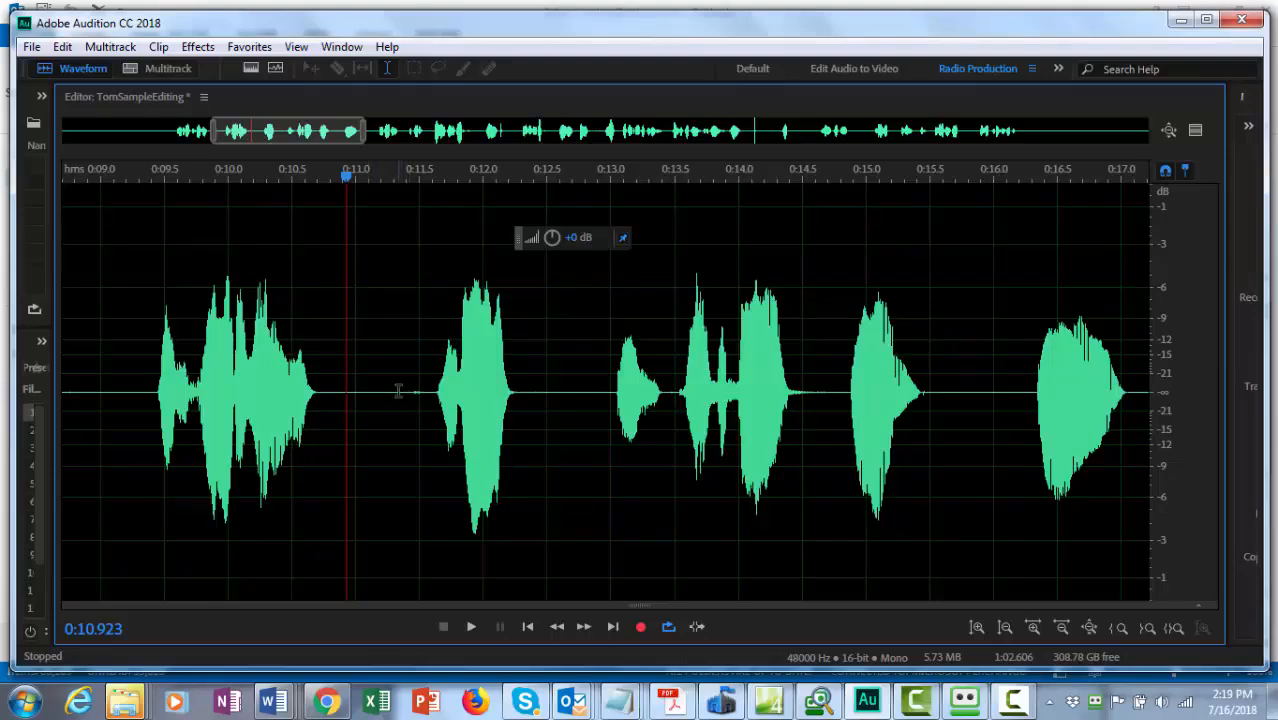
Step: Play the audio from the cut at about 10.9 seconds to check the edit, stopping at about 13.4 seconds
scroll(398, 391, down, 3)
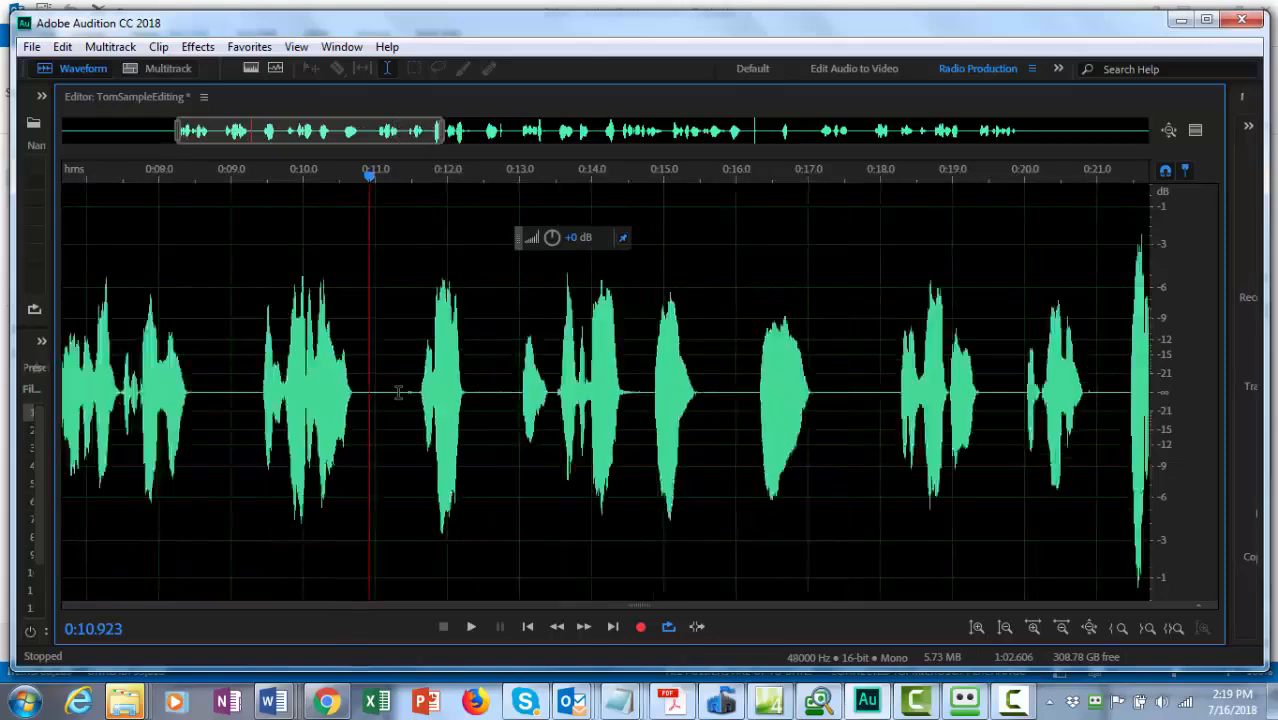
scroll(398, 392, down, 1)
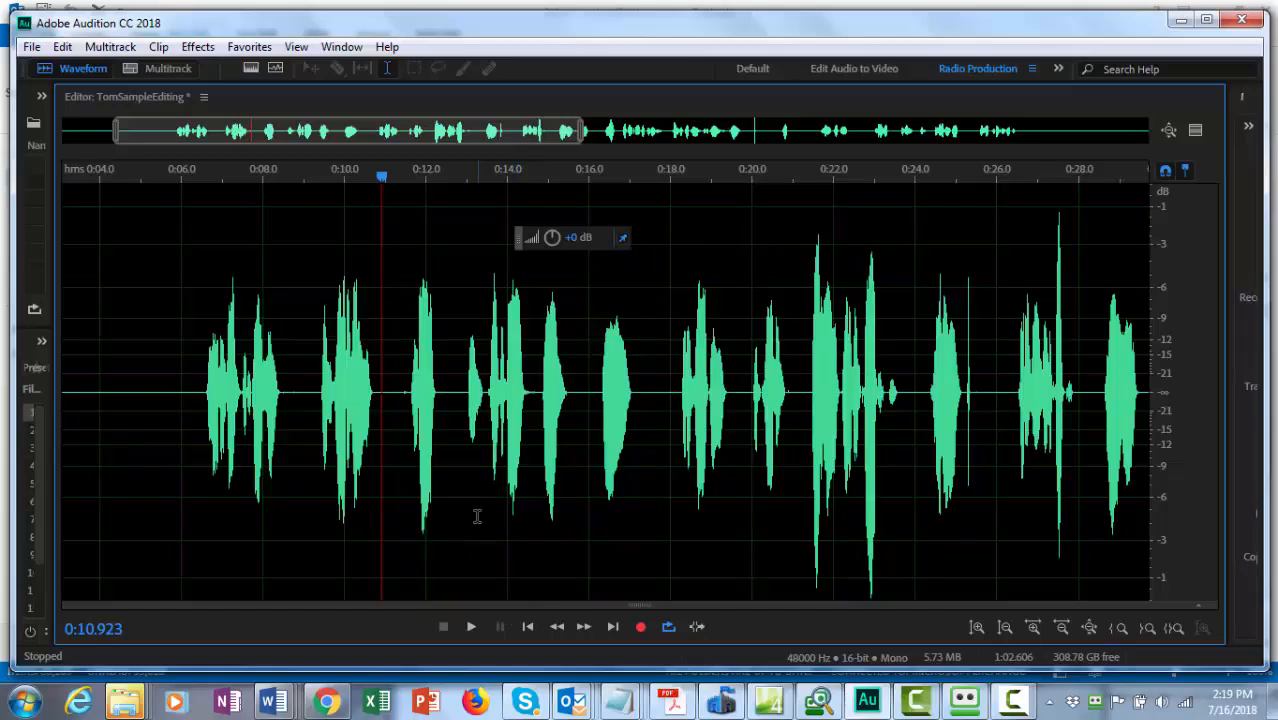
click(472, 627)
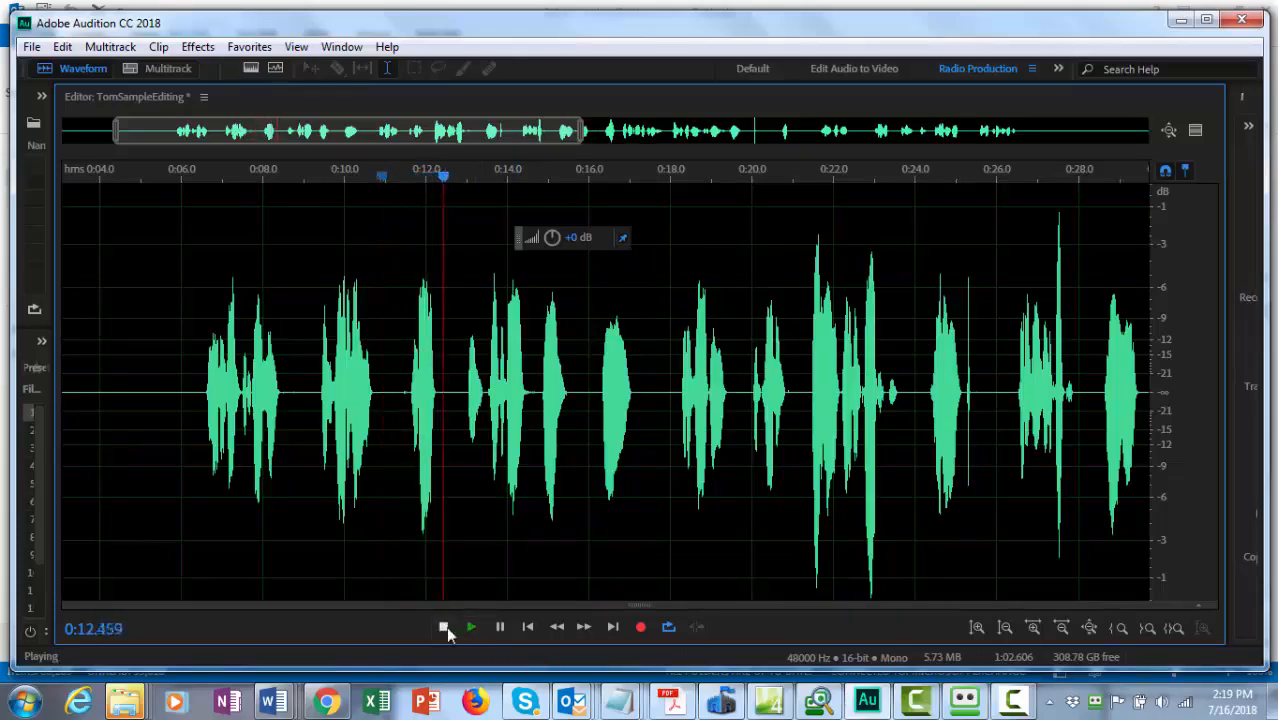
click(444, 628)
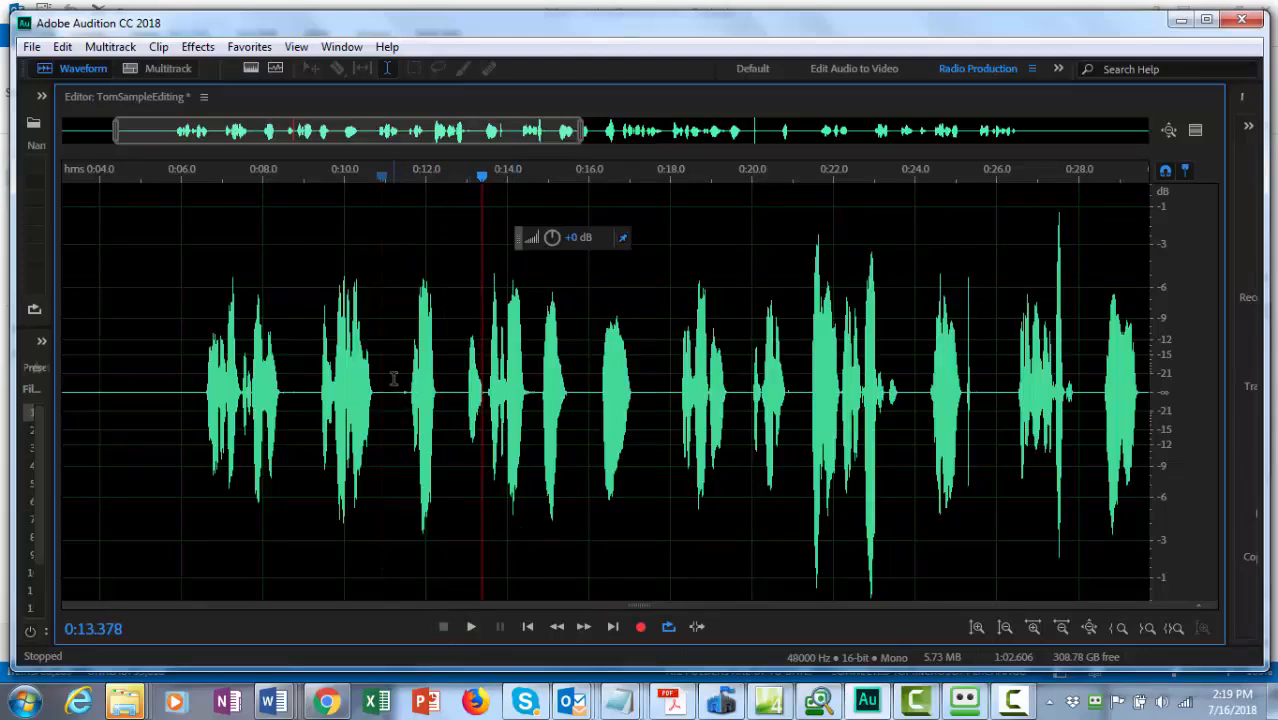
Step: Preview and delete the sound between about 11.2 and 12.5 seconds, and play from the cut to about 17.8 seconds
drag(394, 378, 448, 427)
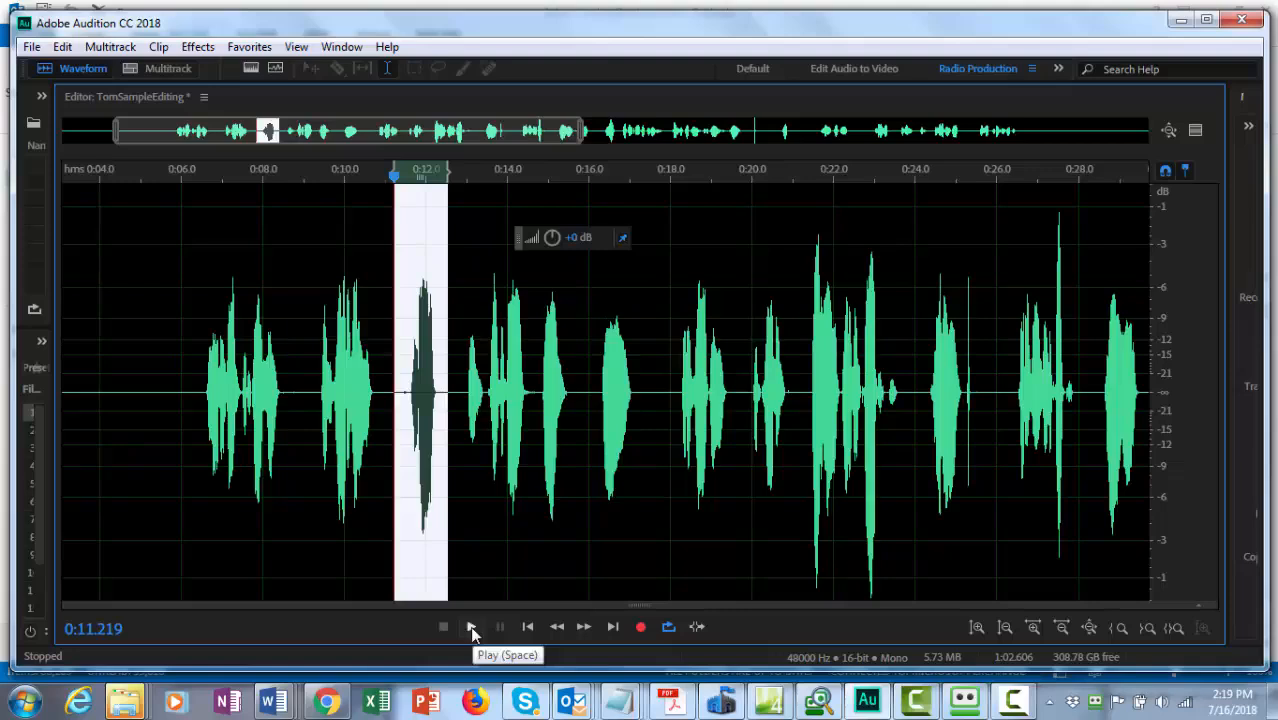
click(470, 626)
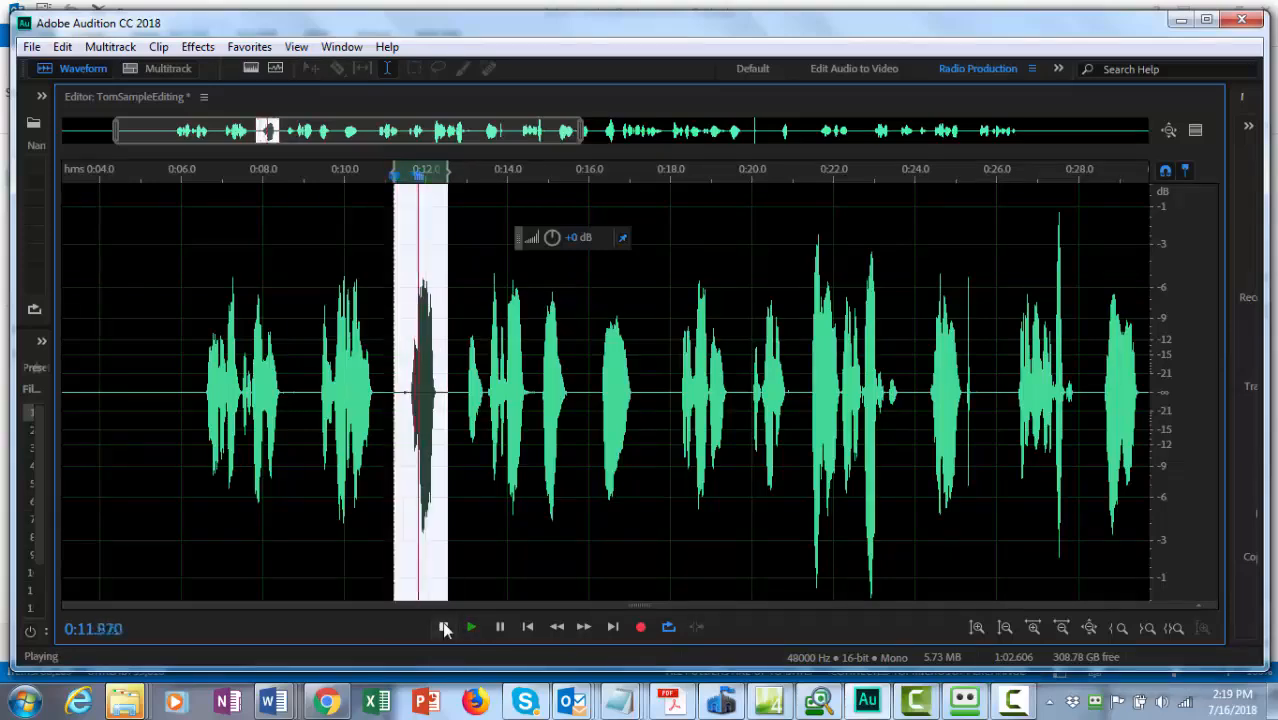
click(444, 627)
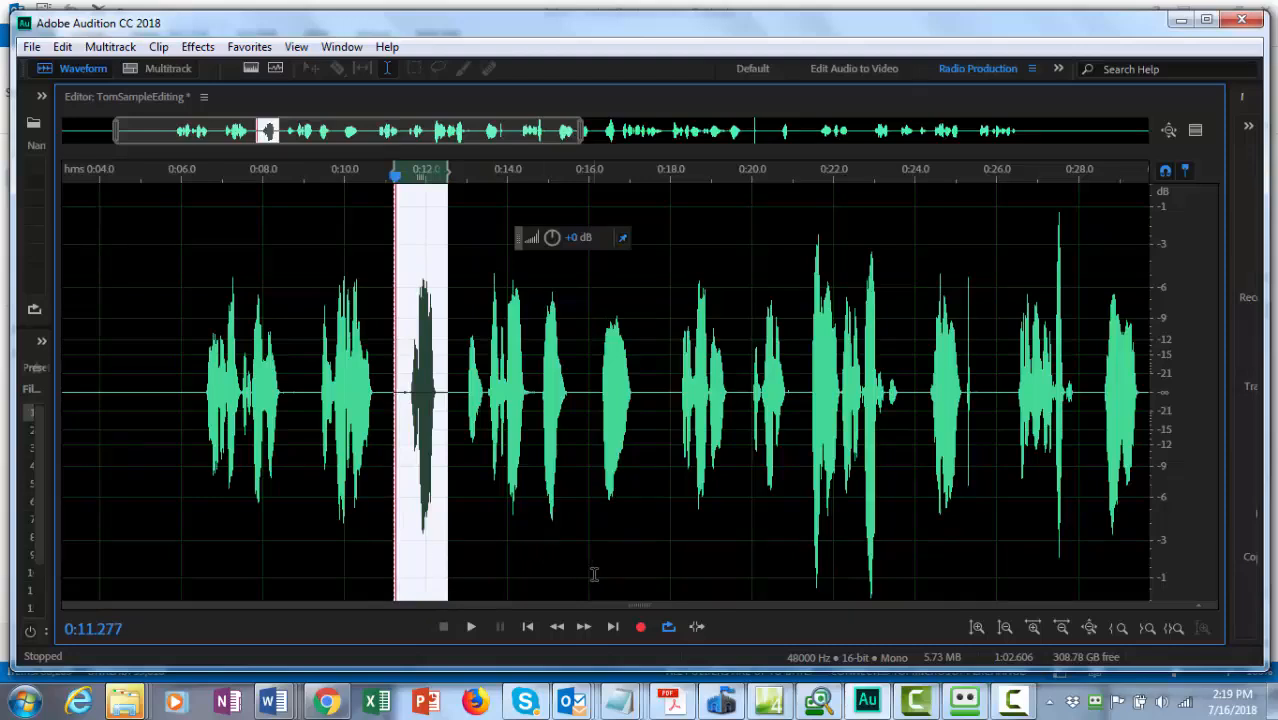
key(Delete)
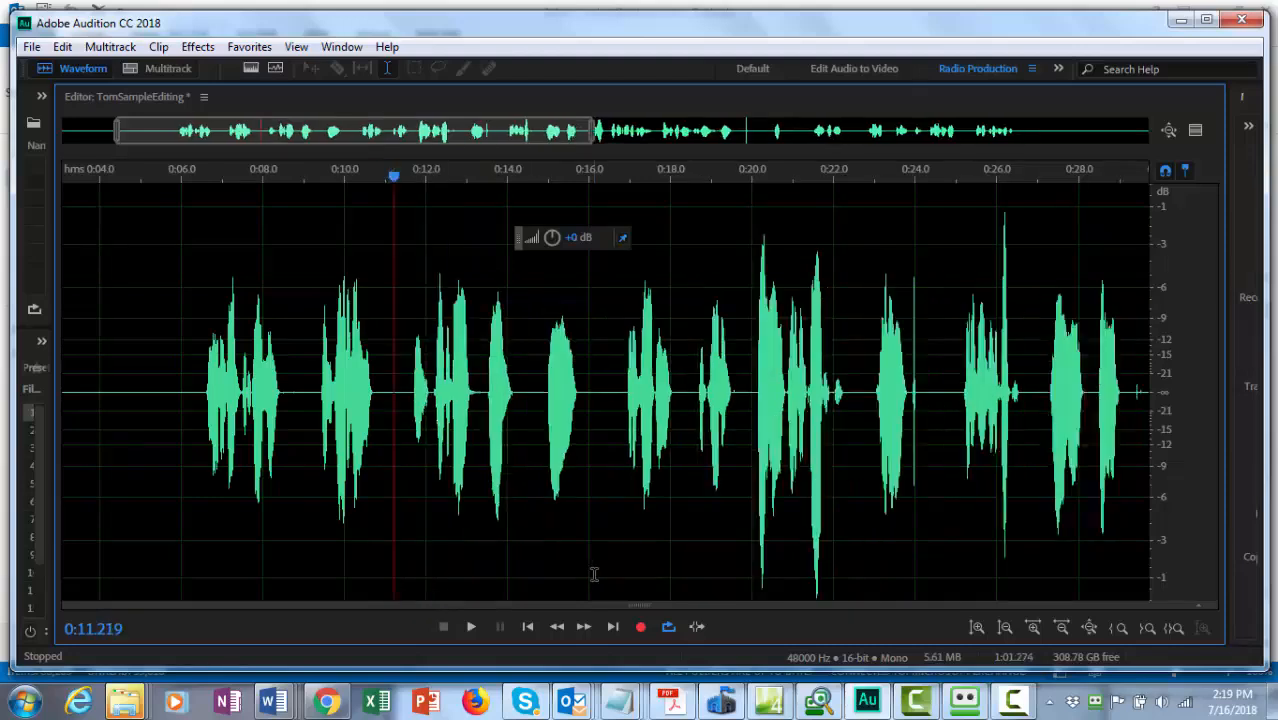
click(469, 628)
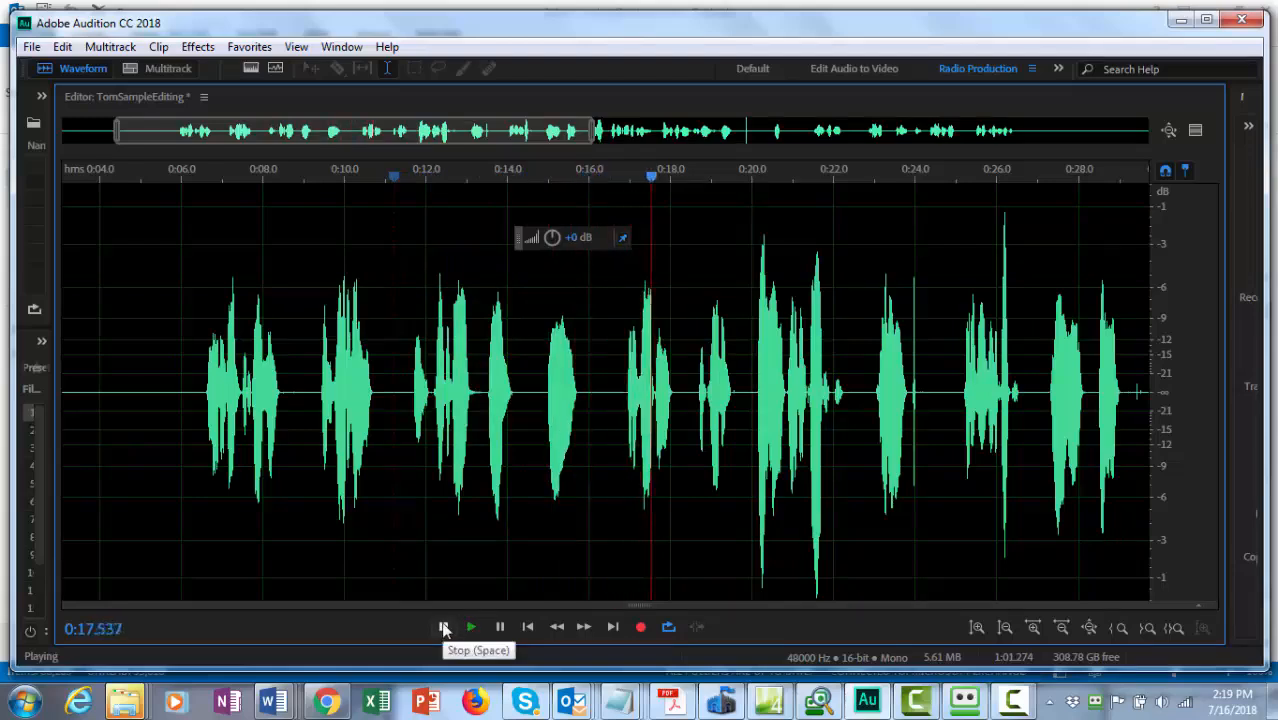
click(444, 628)
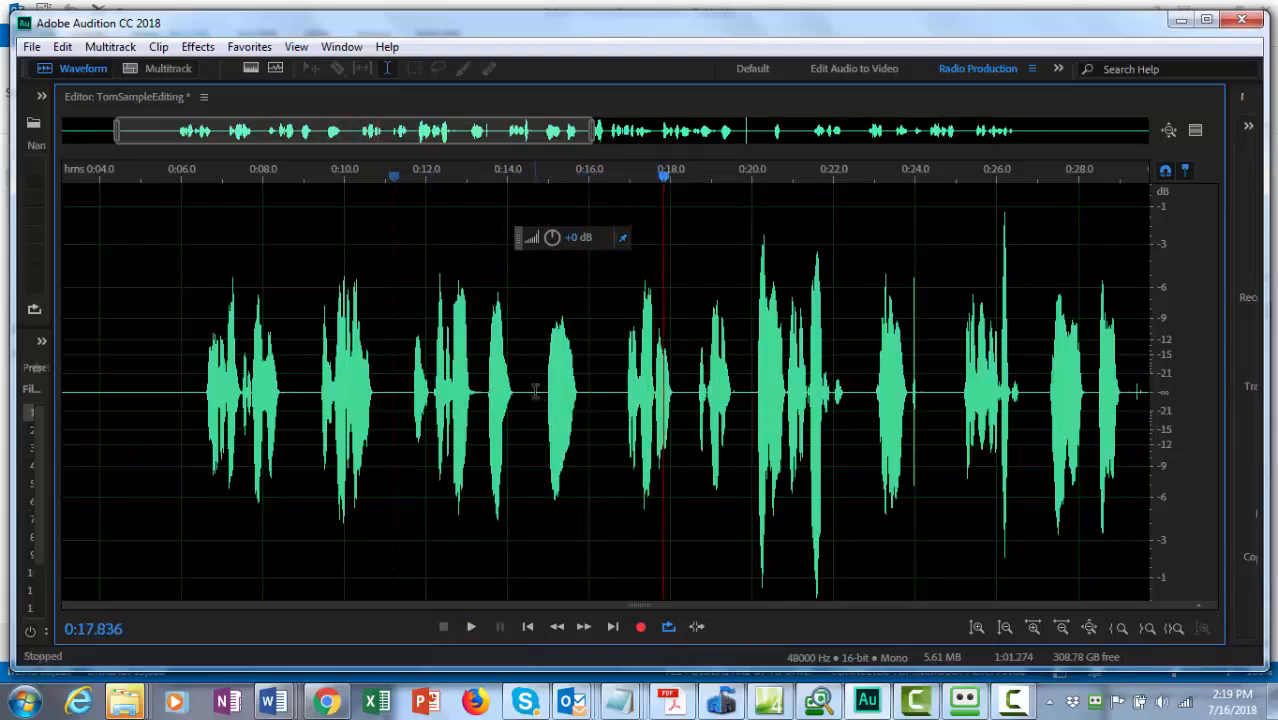
Step: Preview the isolated sound between about 14.7 and 15.8 seconds and delete it
drag(534, 392, 580, 405)
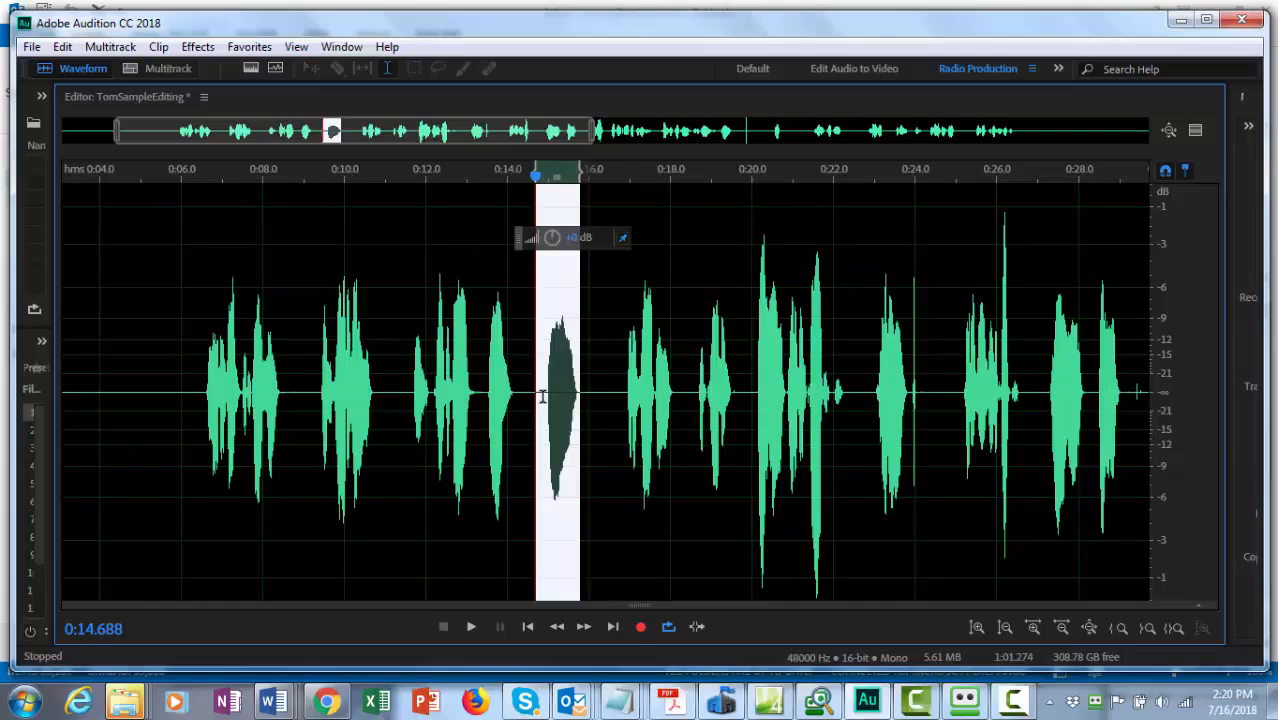
click(472, 628)
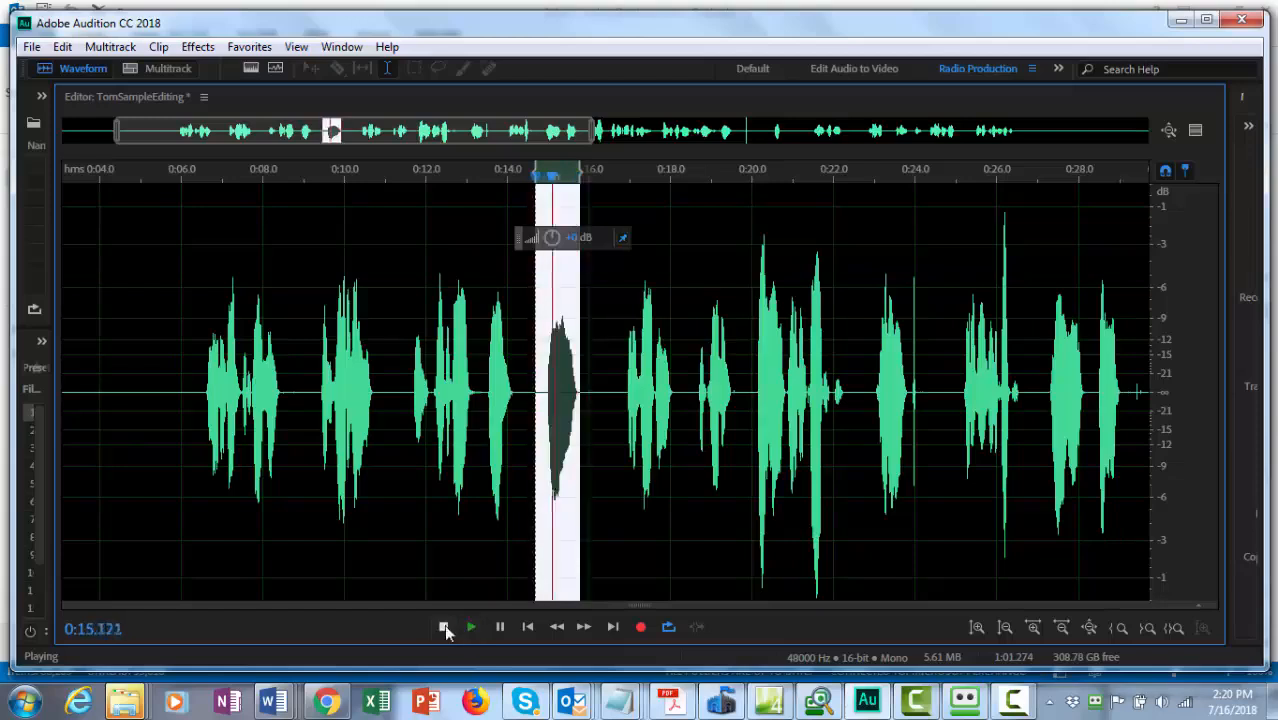
click(444, 627)
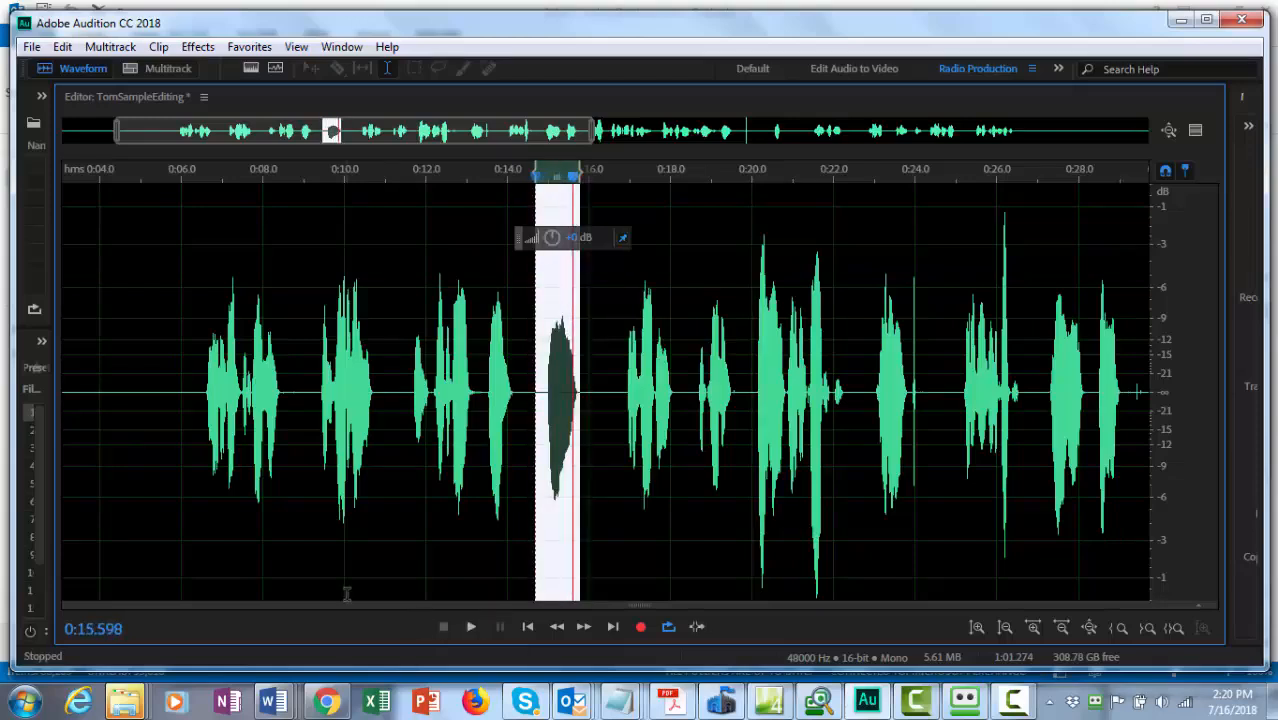
key(Delete)
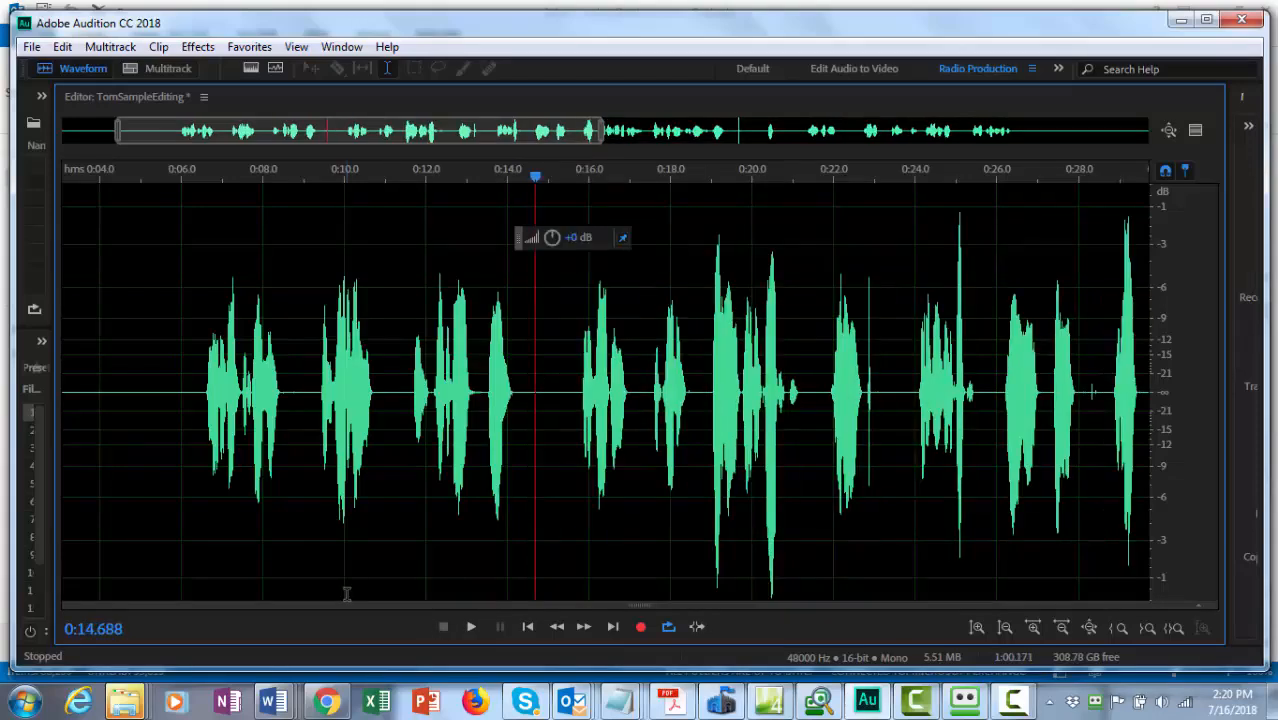
Step: Play the audio from 12 seconds to check the cut, stopping at about 17 seconds
click(428, 421)
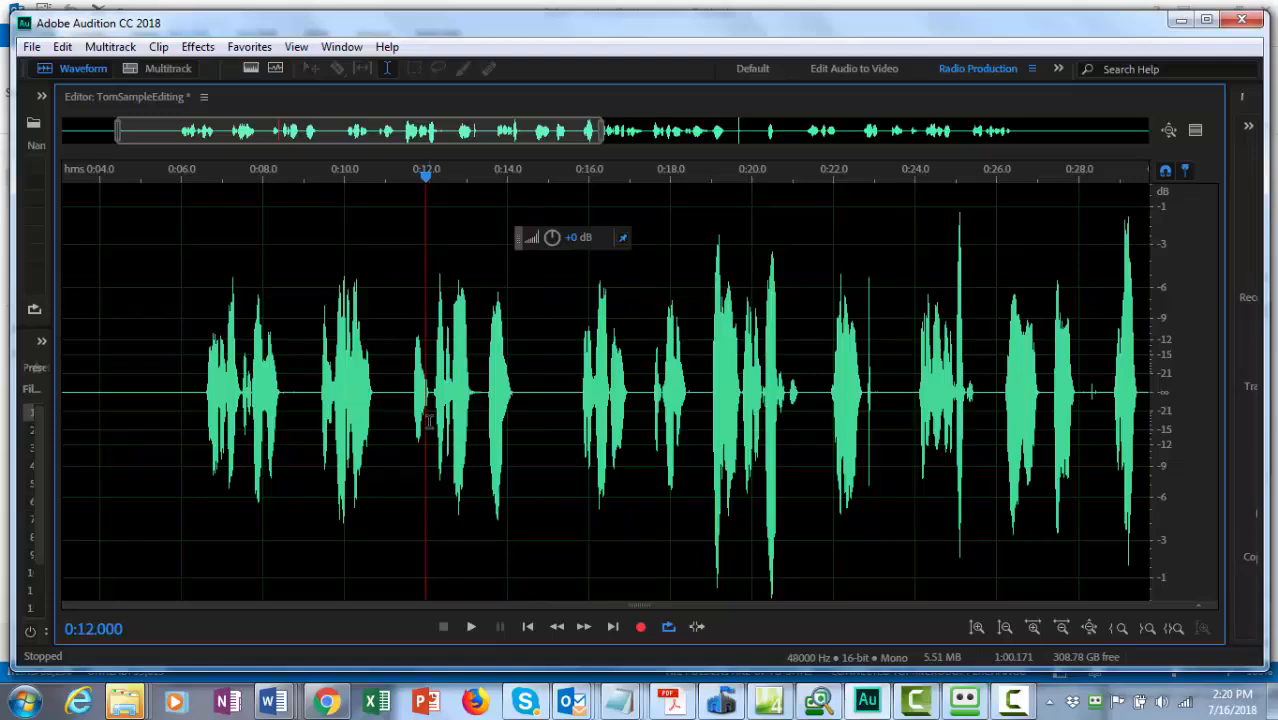
click(471, 627)
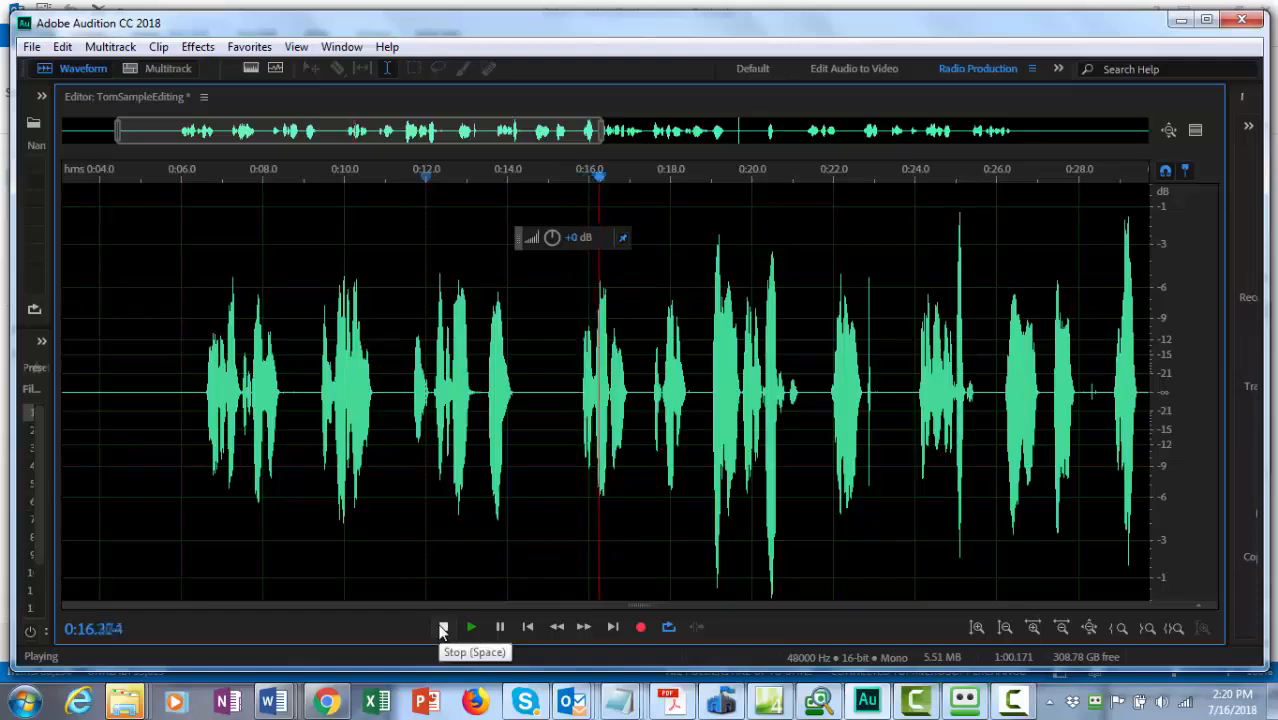
click(442, 627)
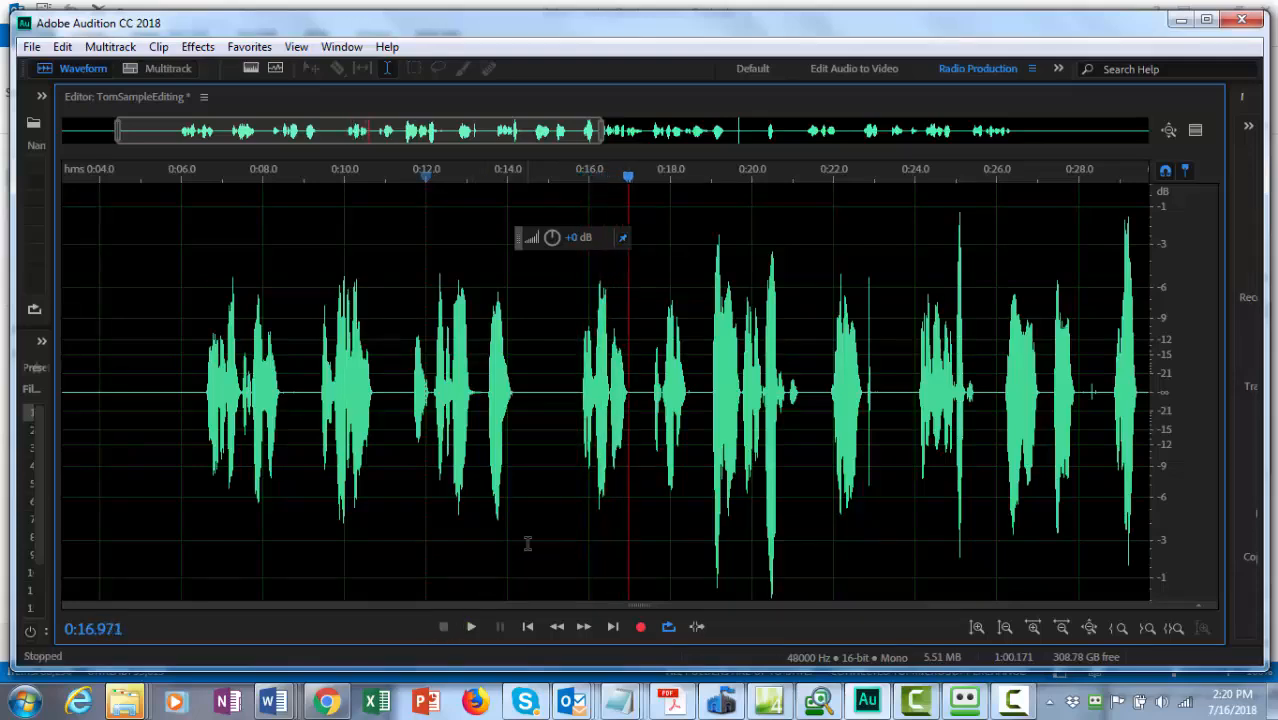
Step: Delete the sound and the following pause between about 13.4 and 15.4 seconds
drag(481, 400, 605, 400)
click(576, 407)
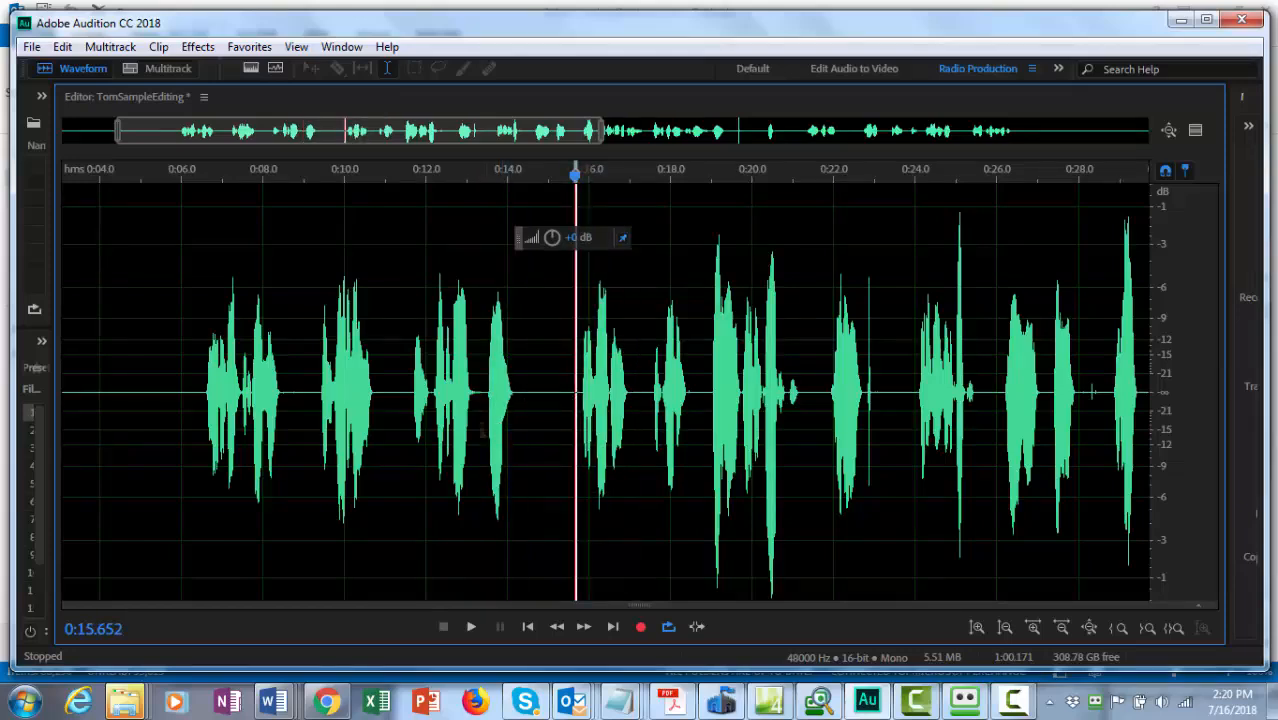
drag(480, 392, 523, 410)
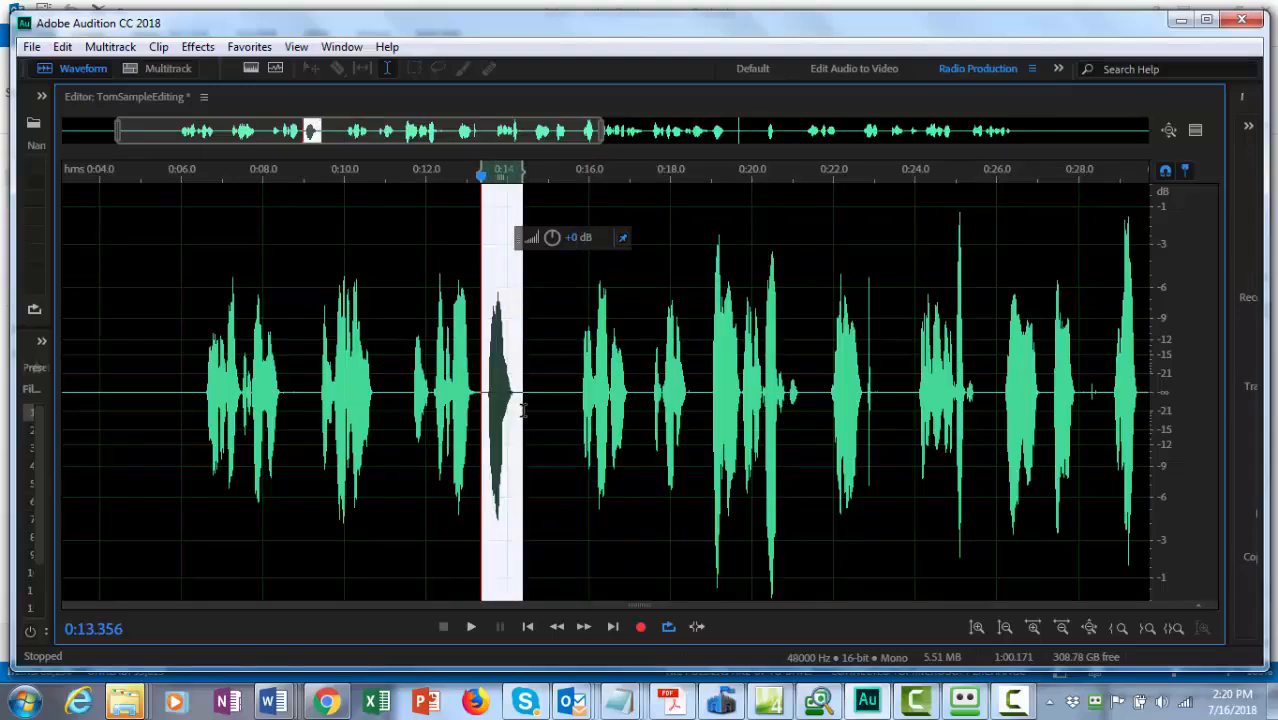
drag(522, 410, 563, 437)
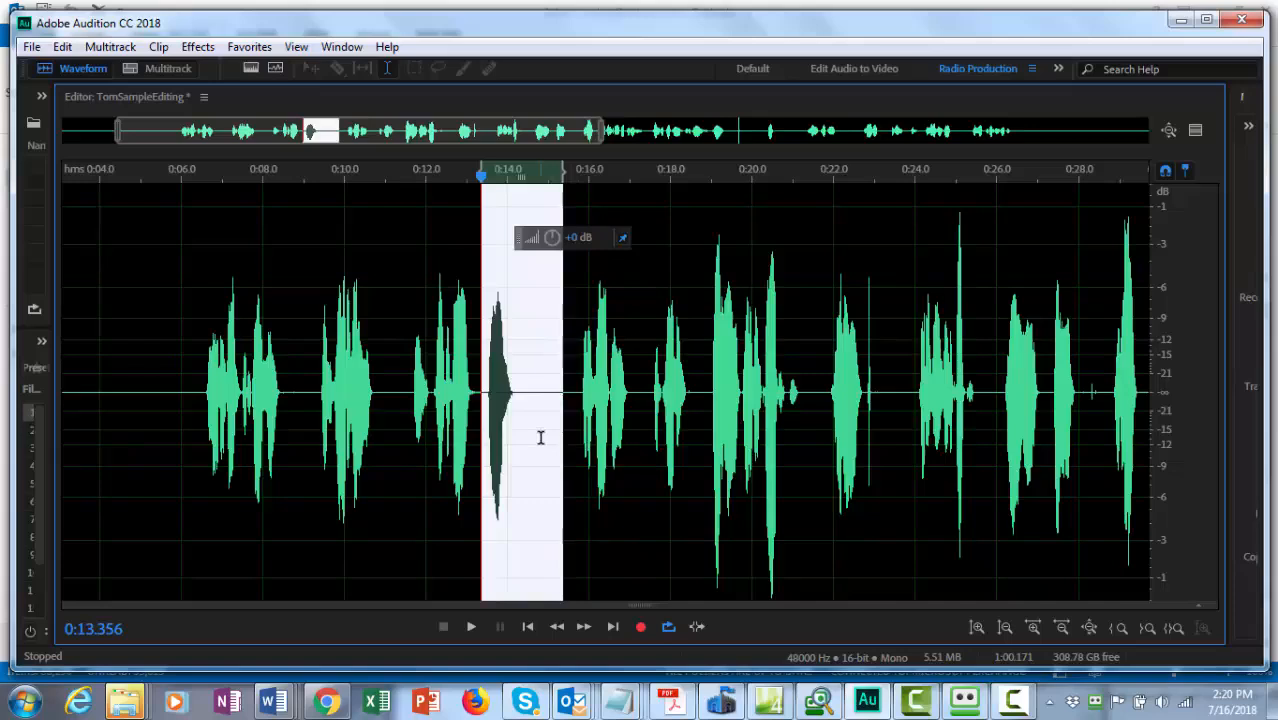
key(Delete)
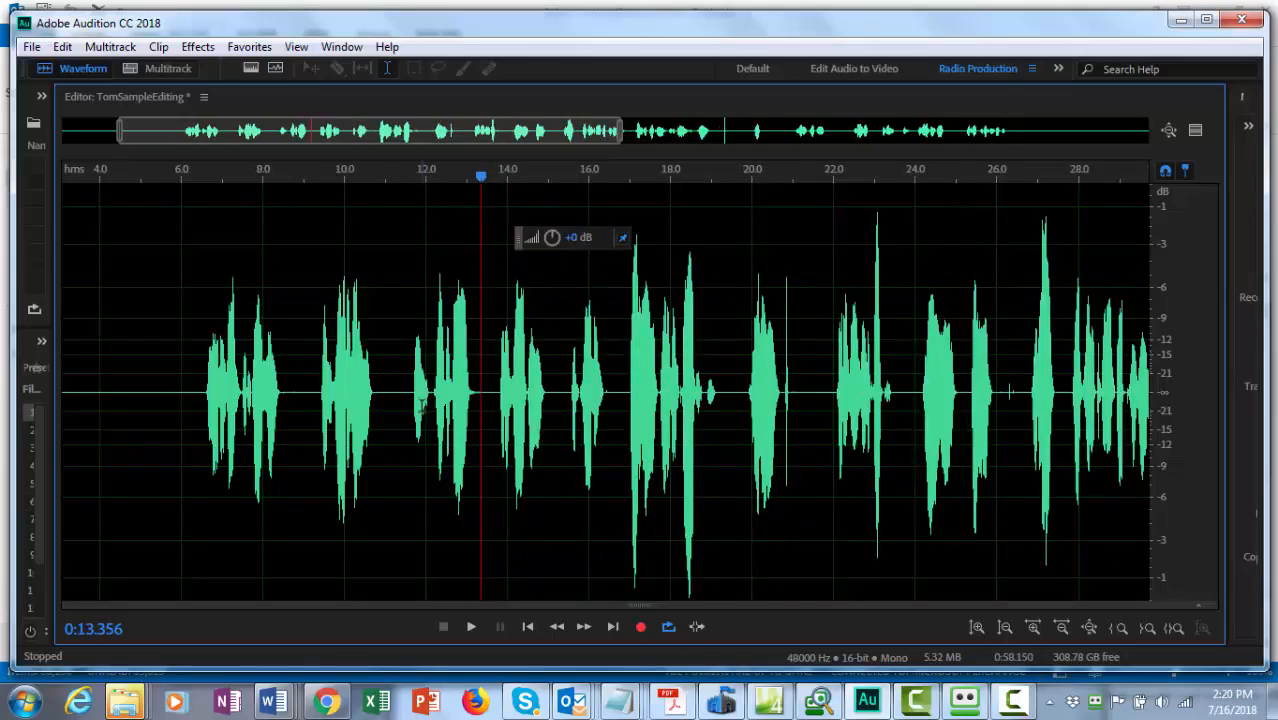
Step: Play the edited audio from about 11.6 to 16.6 seconds, and again from about 13.4 to 21.4 seconds
click(410, 400)
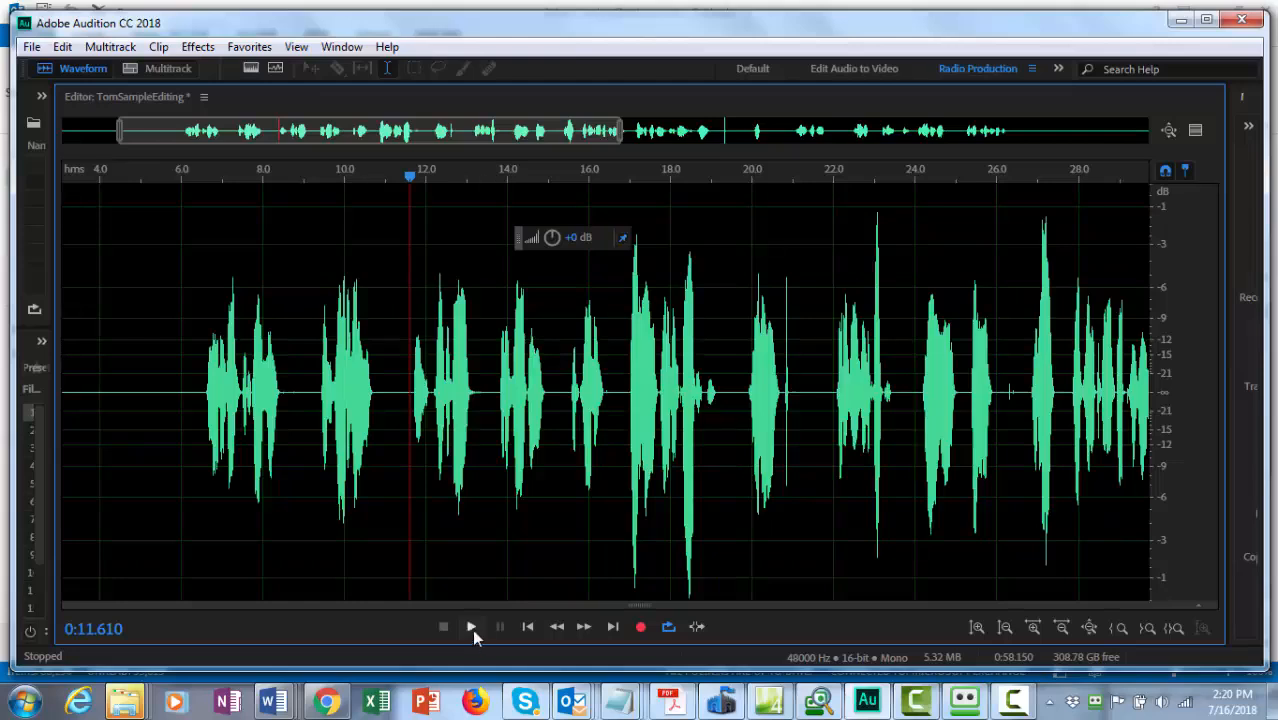
click(472, 627)
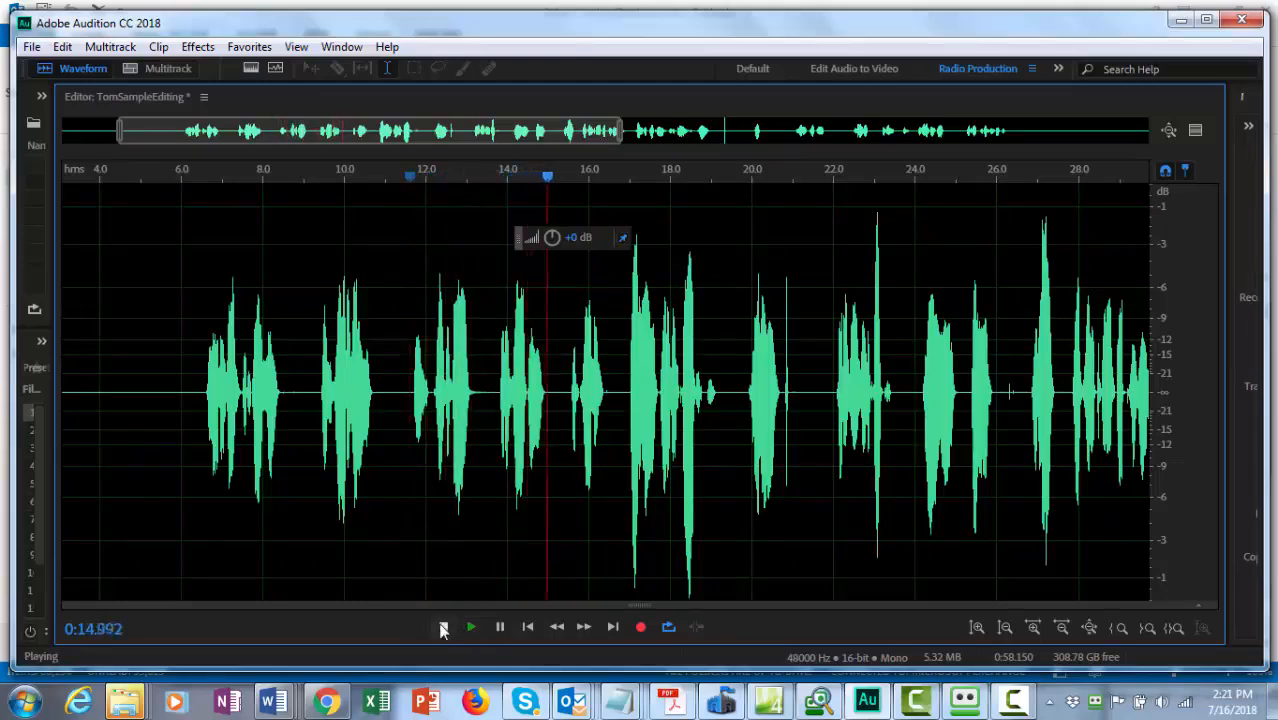
click(443, 628)
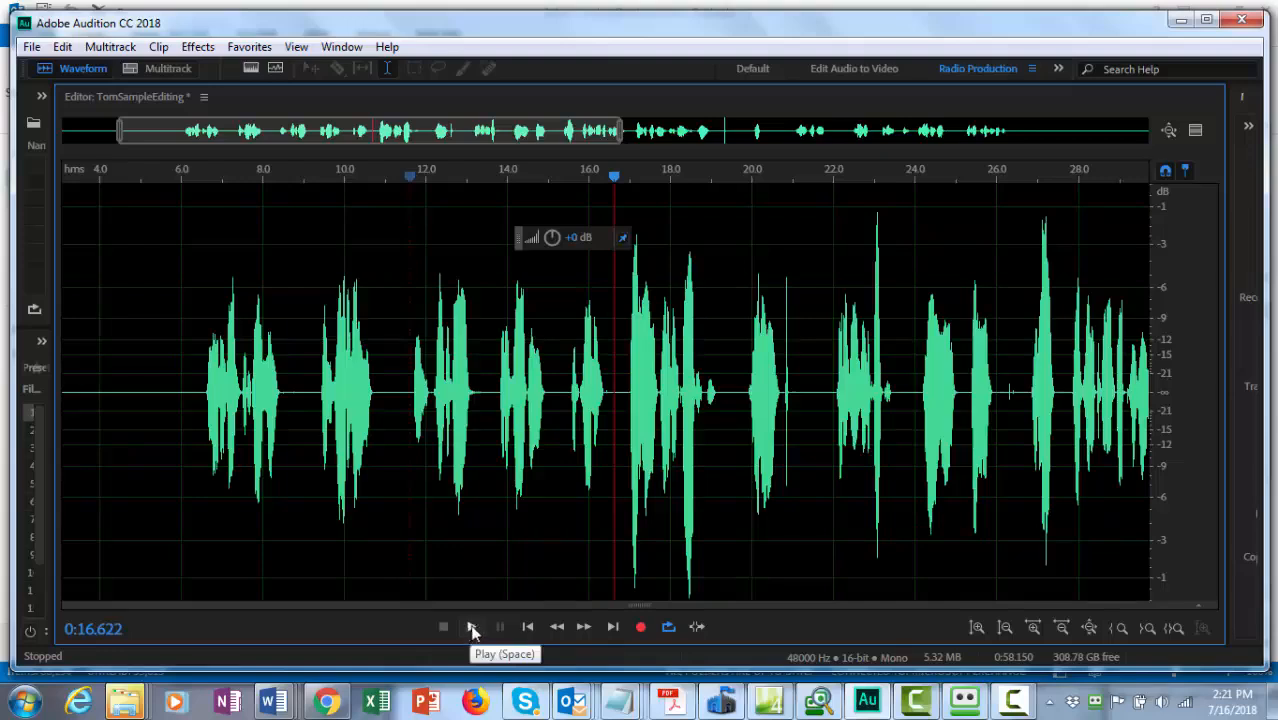
click(483, 425)
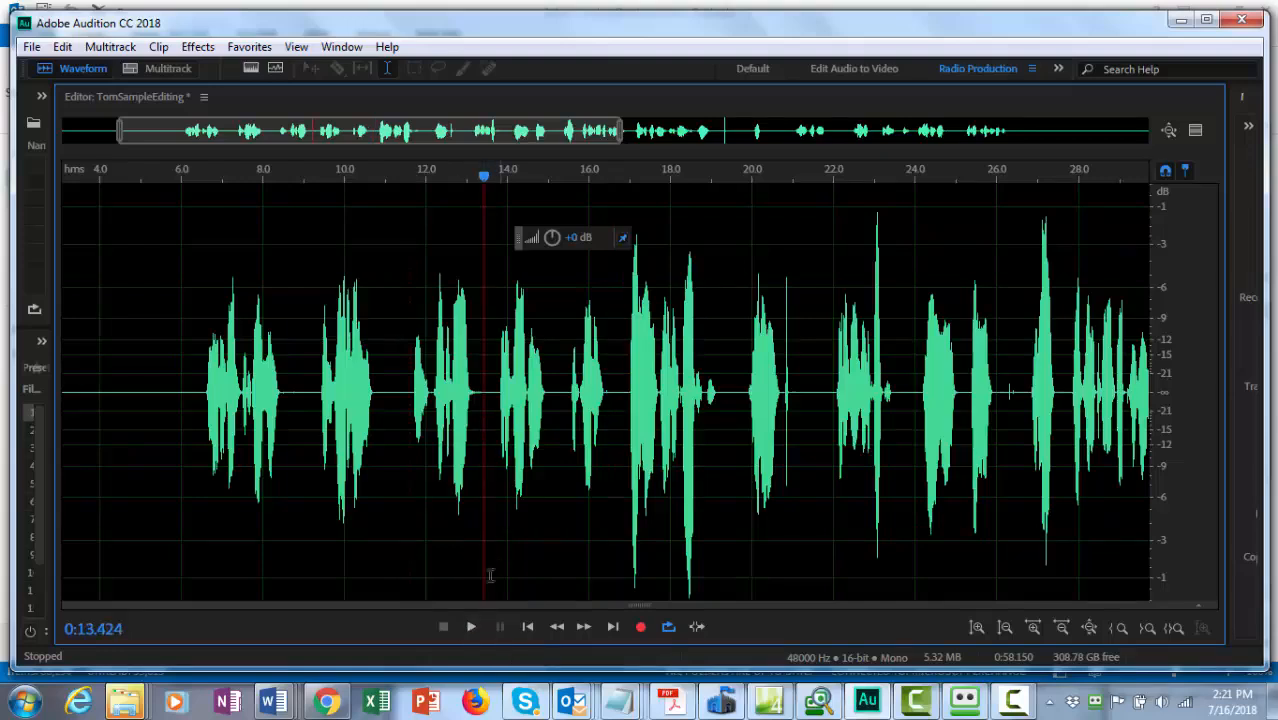
click(471, 628)
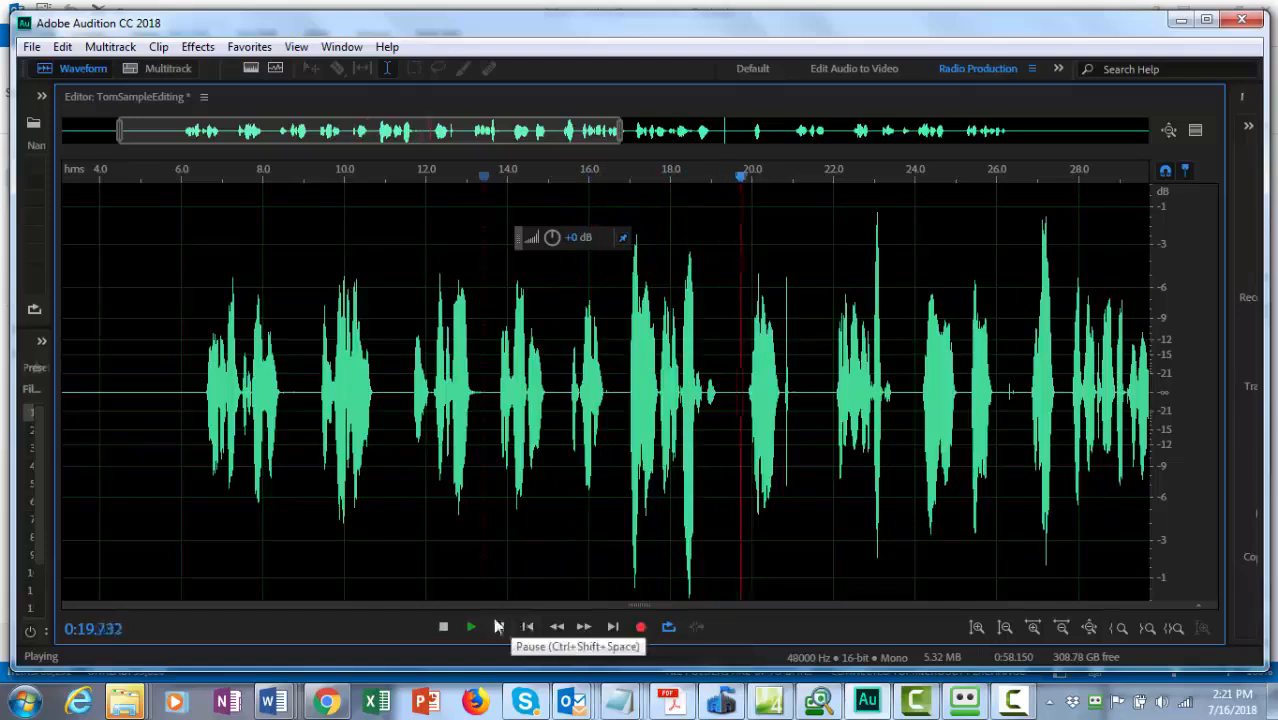
click(444, 627)
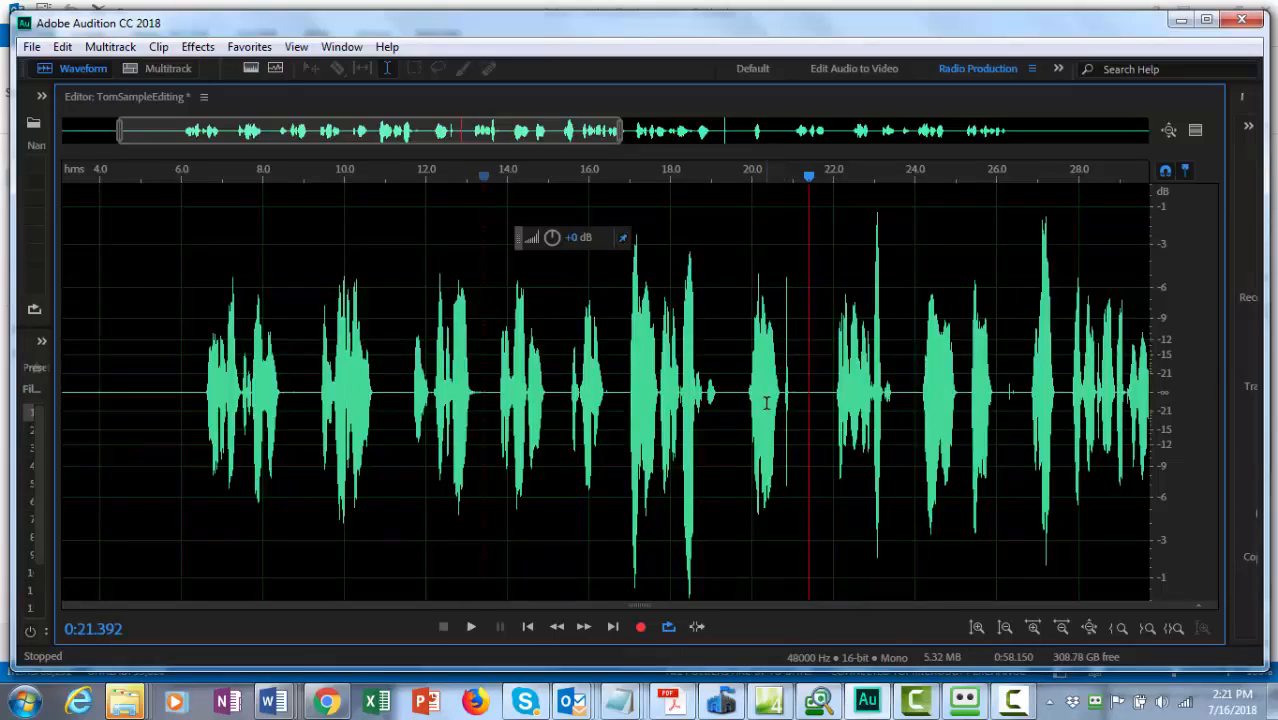
Step: Preview and delete the narrow click spike between about 20.7 and 20.9 seconds
scroll(766, 402, up, 5)
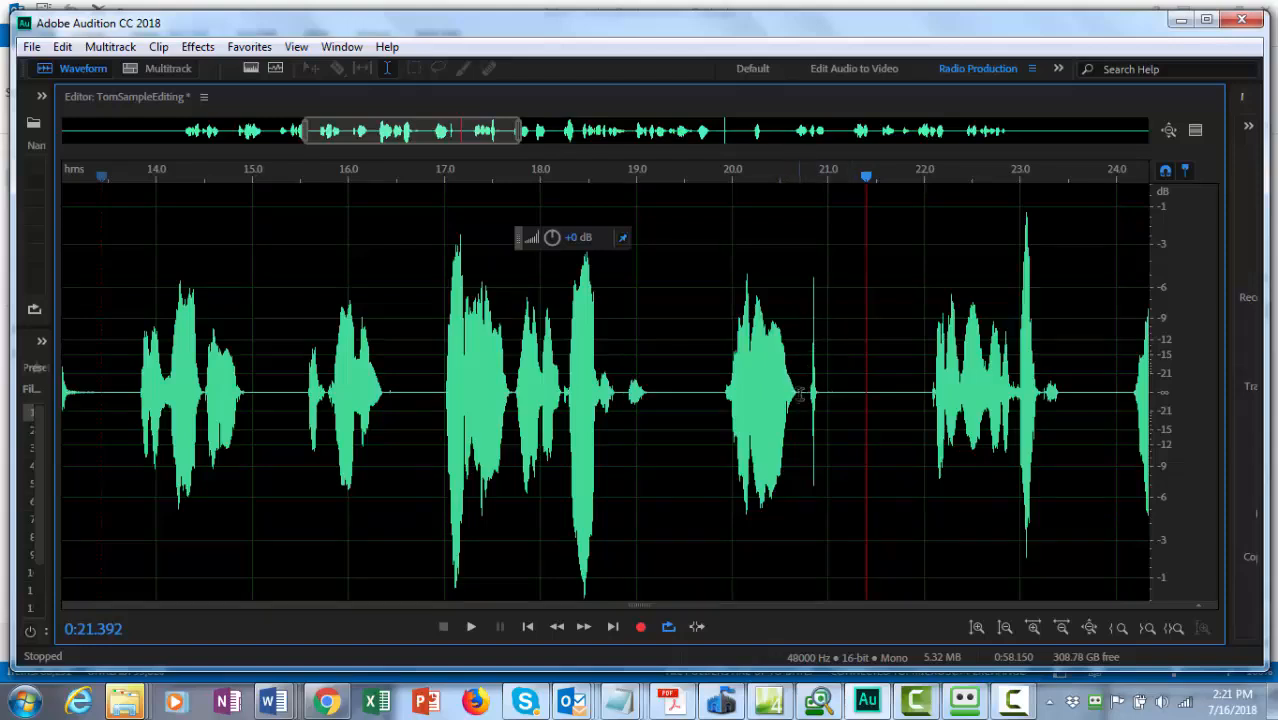
drag(801, 397, 816, 399)
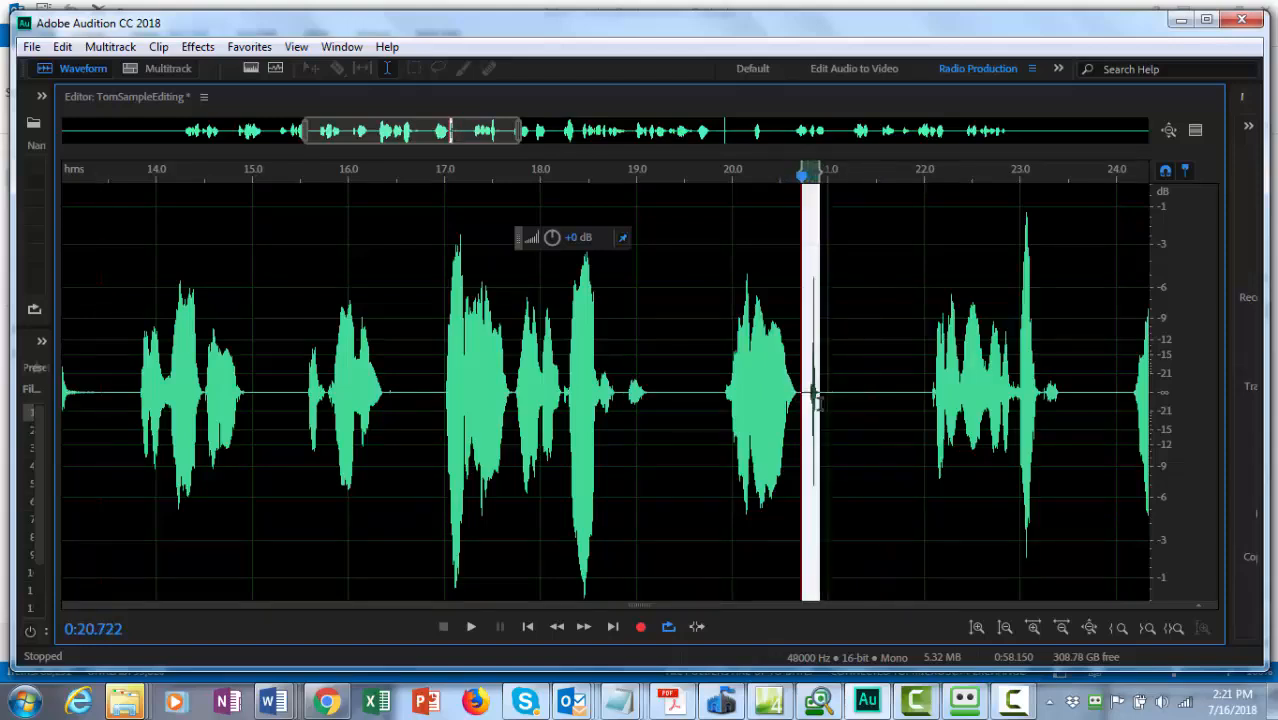
click(471, 627)
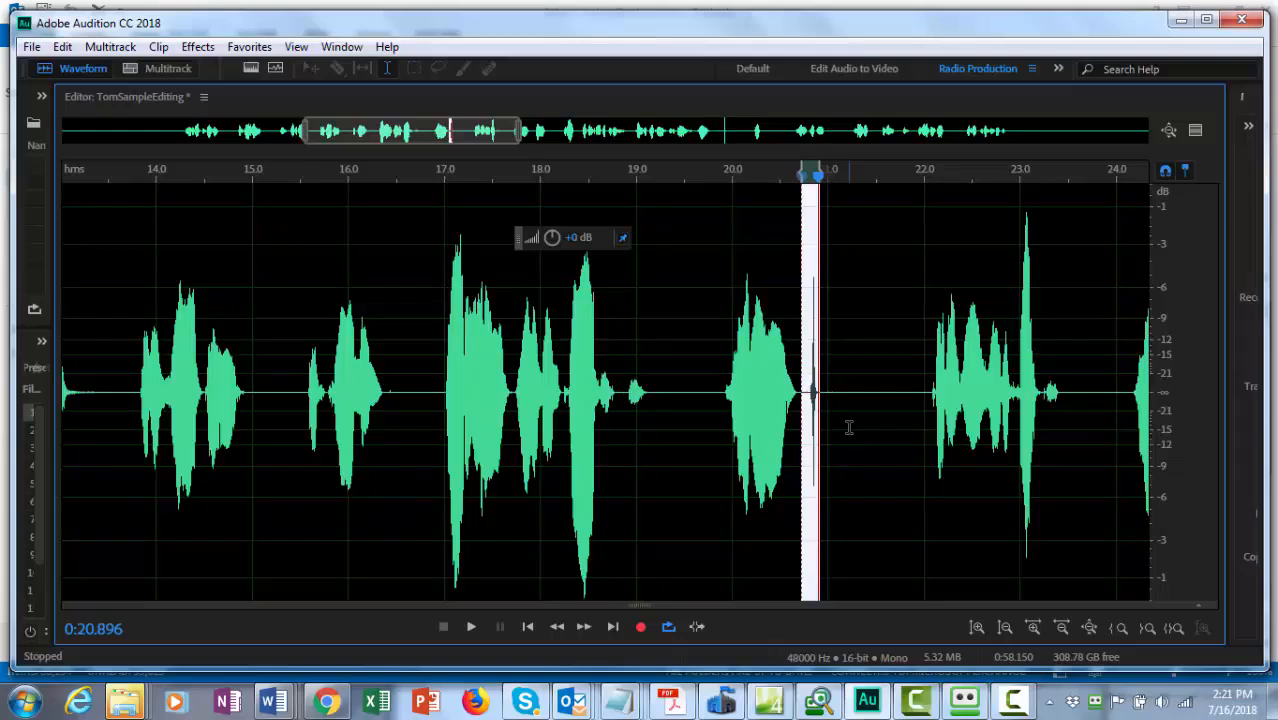
key(Delete)
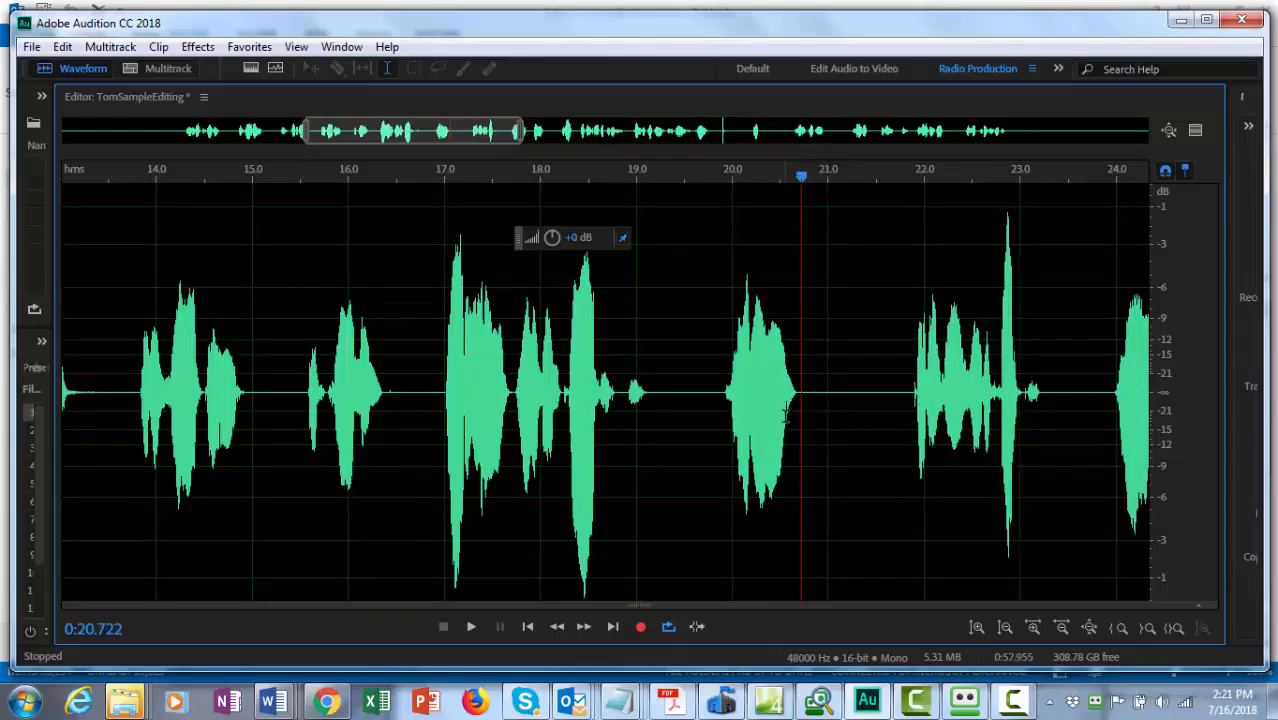
Step: Play the audio from about 19.5 seconds across the removed click, stopping at about 23.4 seconds
click(680, 390)
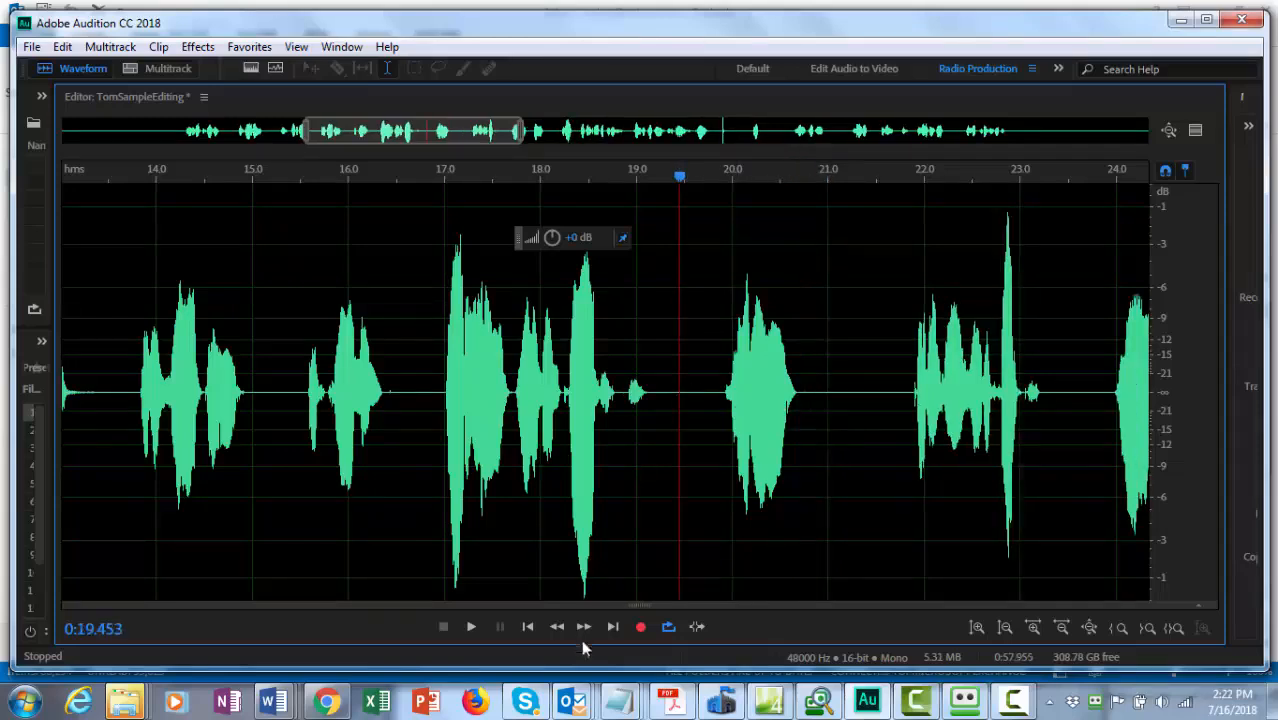
click(470, 627)
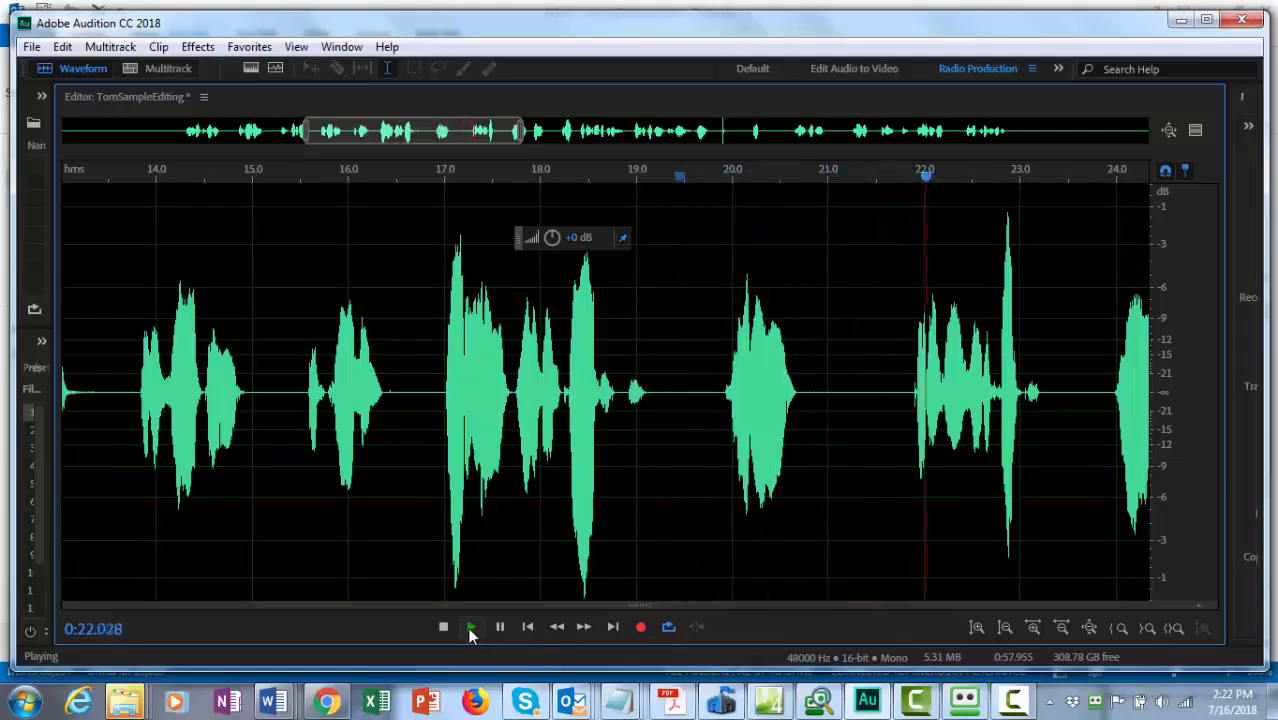
click(443, 627)
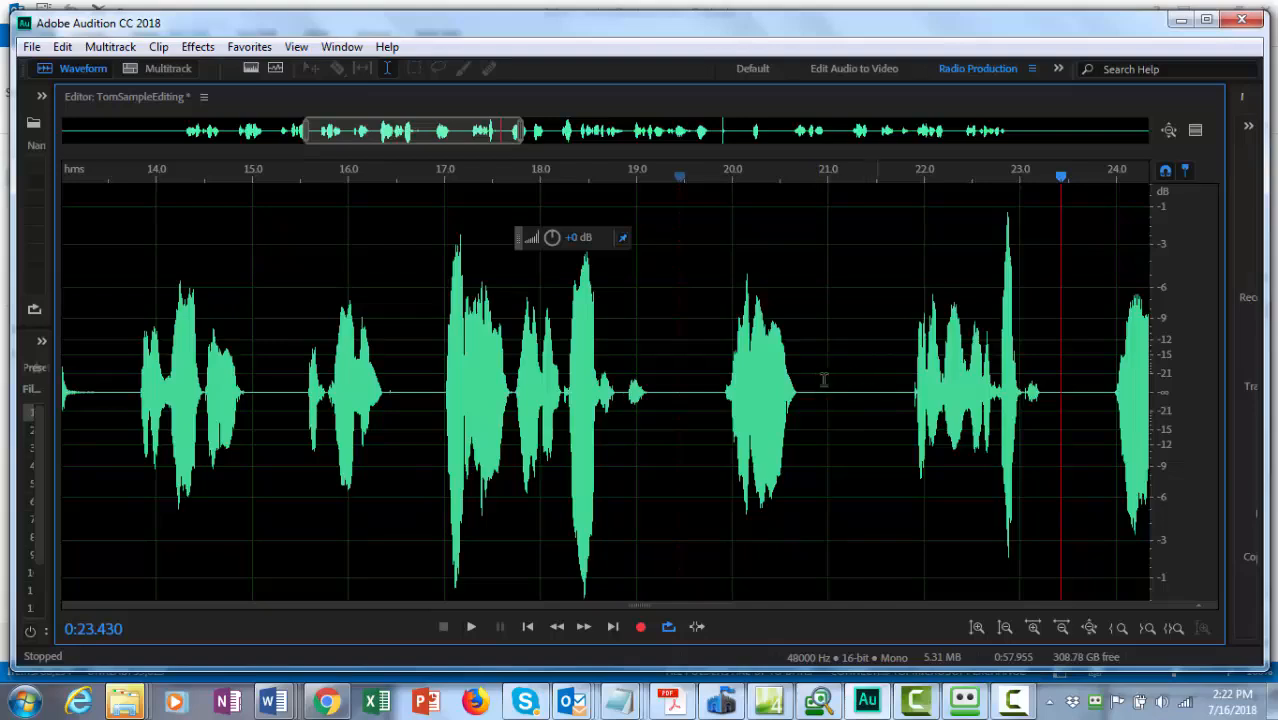
Step: Shorten the pause by deleting the silence from 21 to about 21.5 seconds, and play from about 19.6 to 25.1 seconds
drag(828, 396, 876, 403)
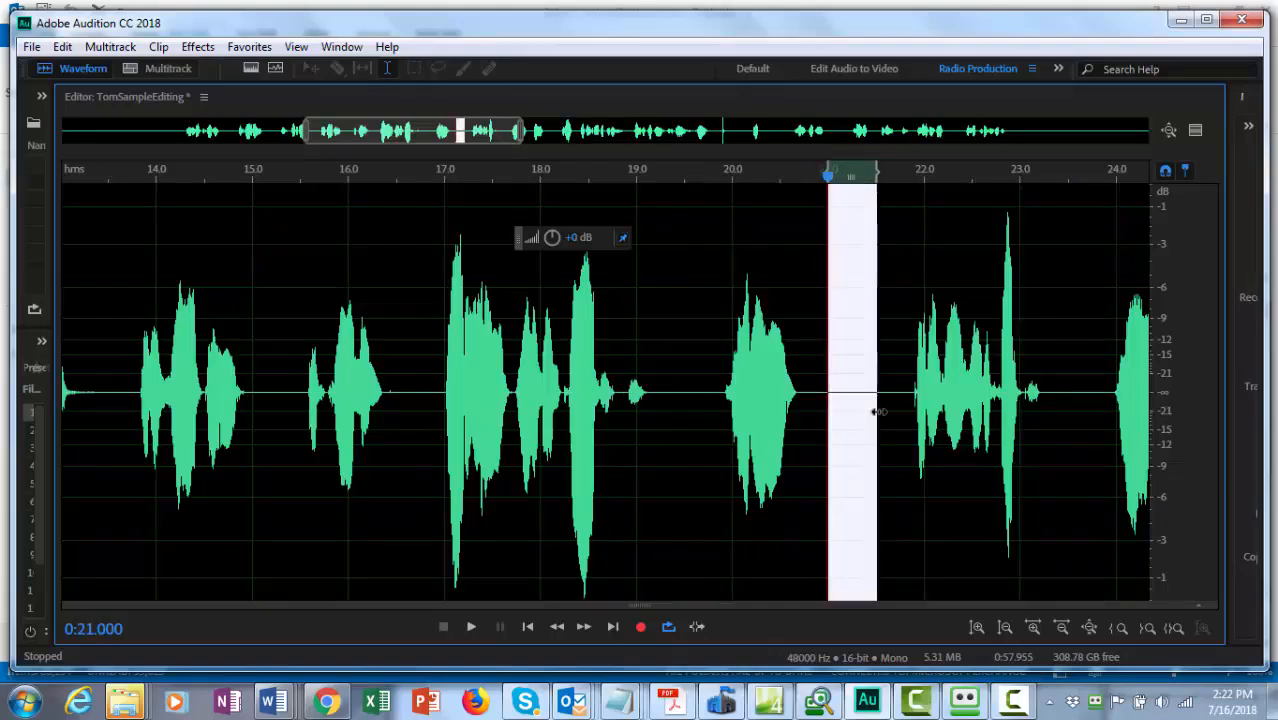
key(Delete)
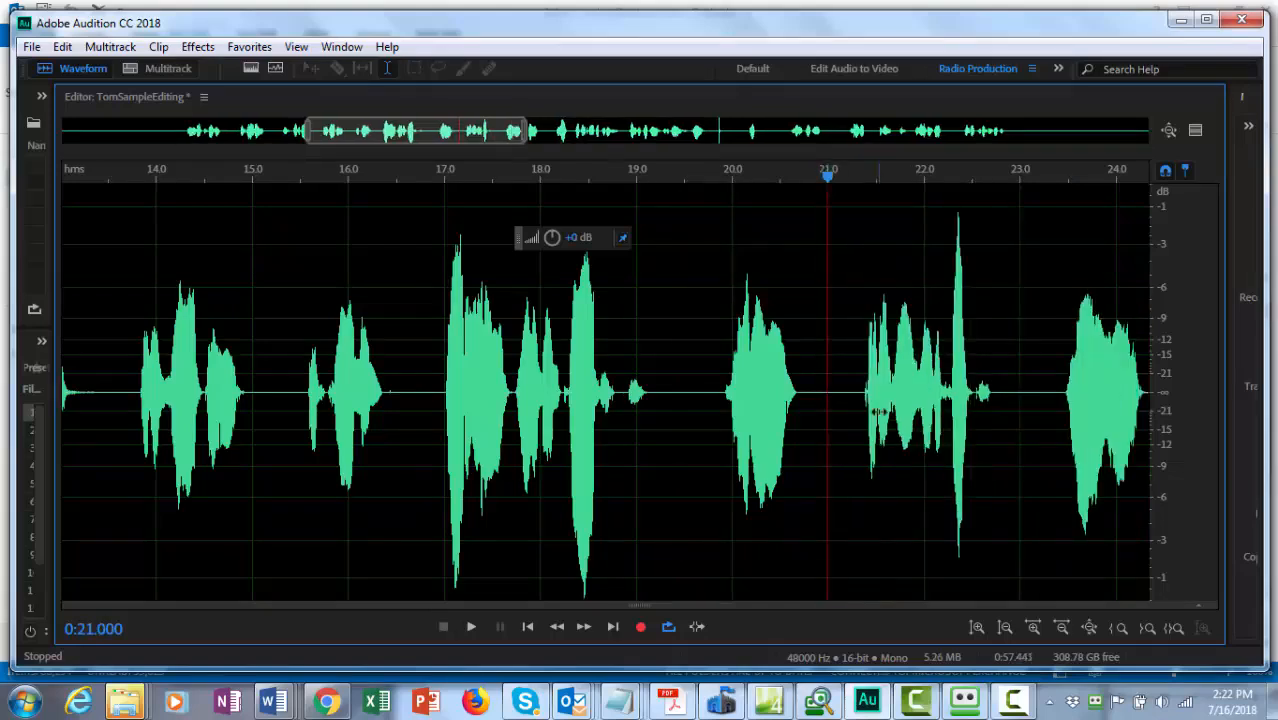
click(698, 386)
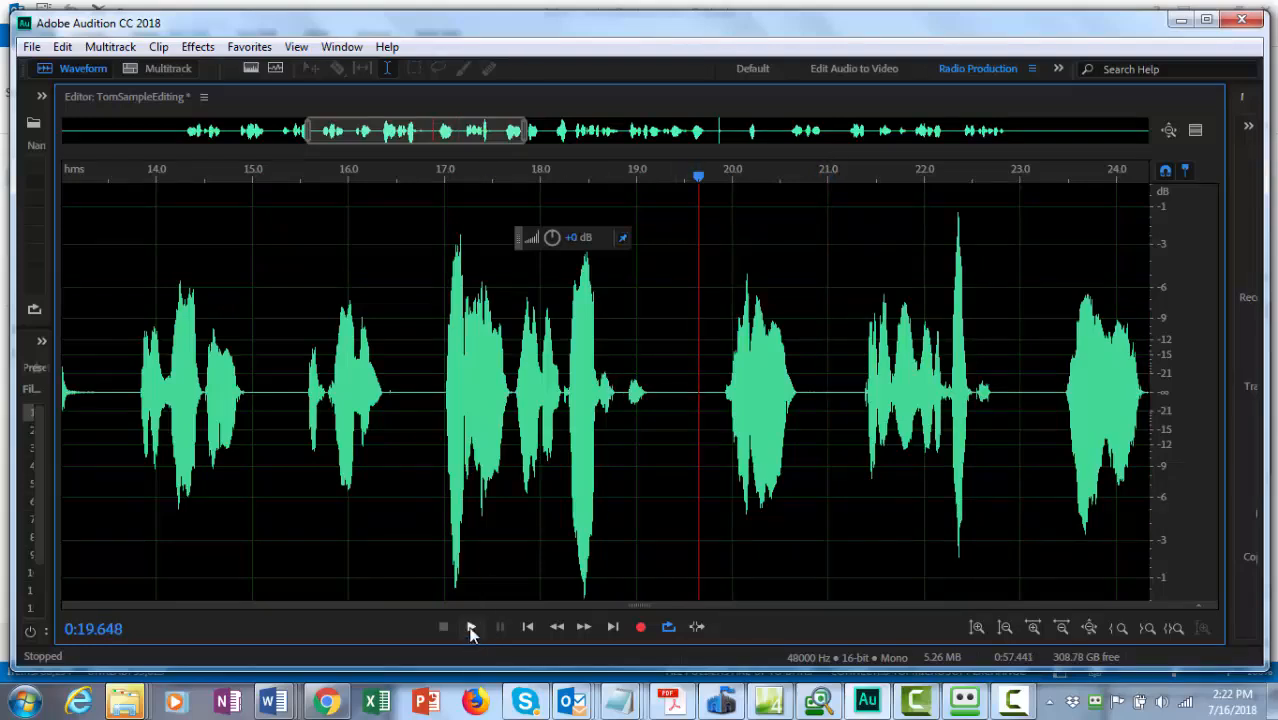
click(471, 628)
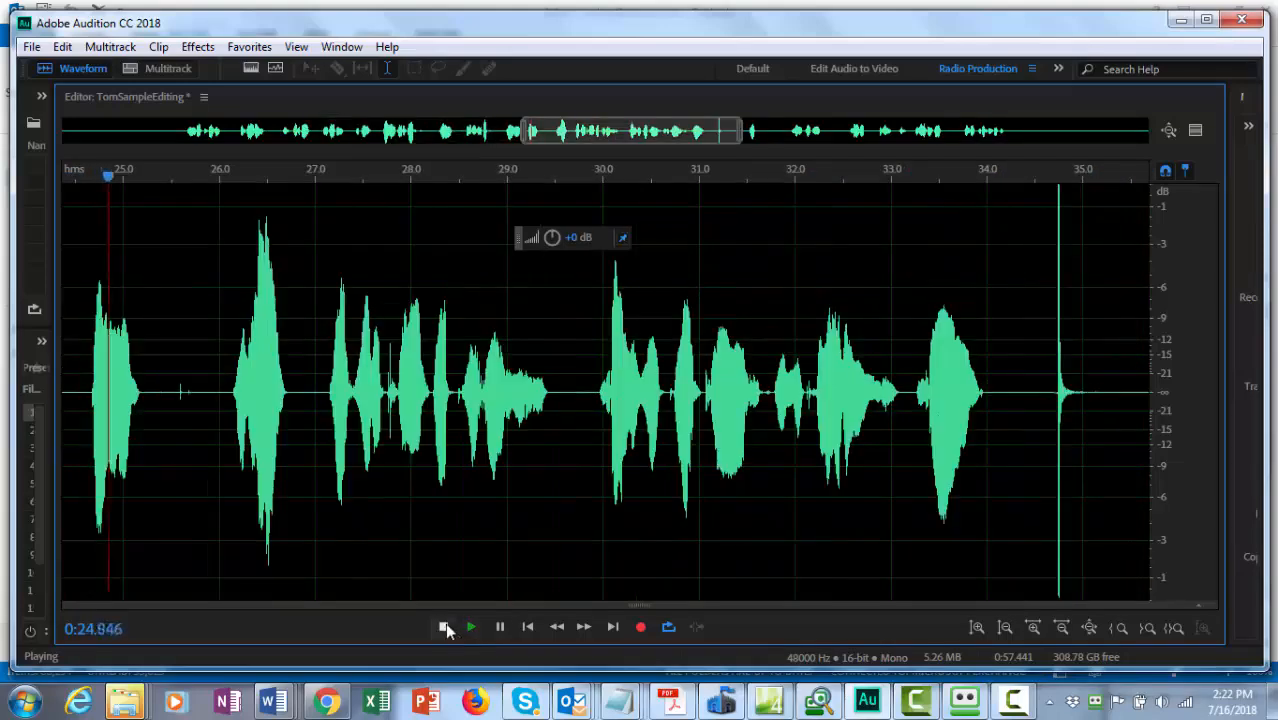
click(446, 627)
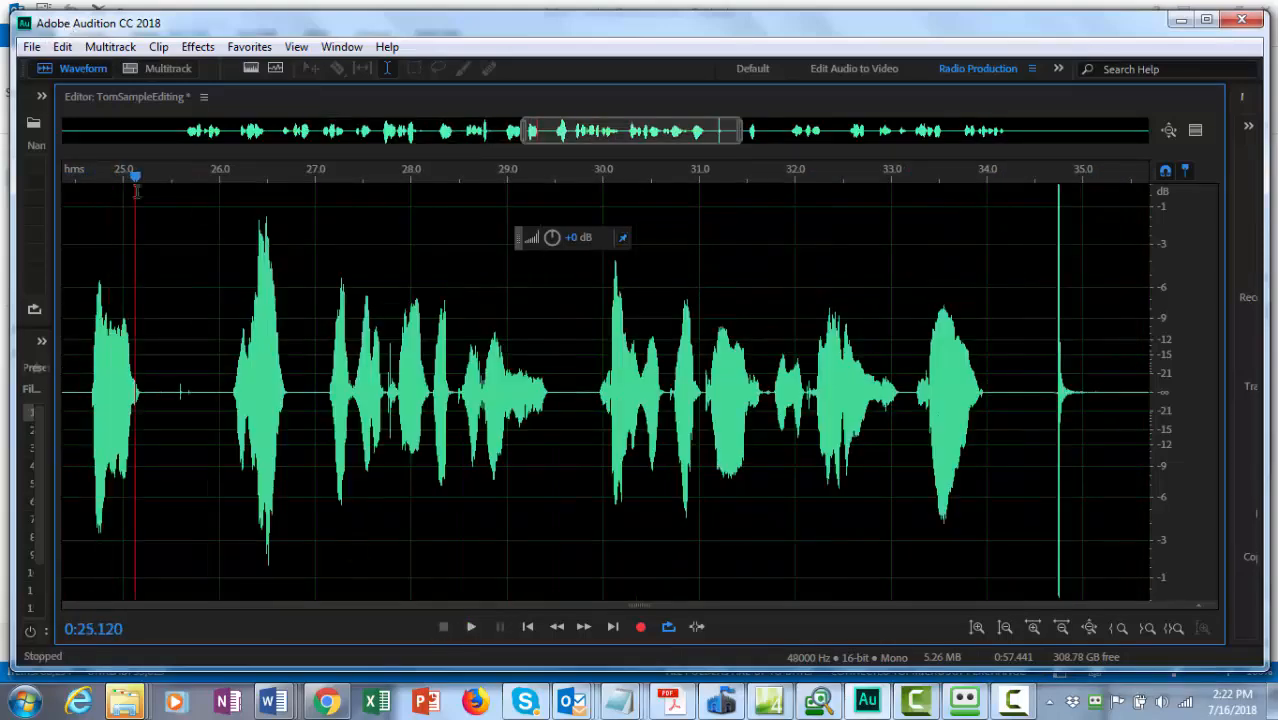
Step: Play the audio from about 21.2 to 23.3 seconds, and preview the section between about 23.3 and 27.6 seconds
drag(136, 183, 279, 330)
click(472, 627)
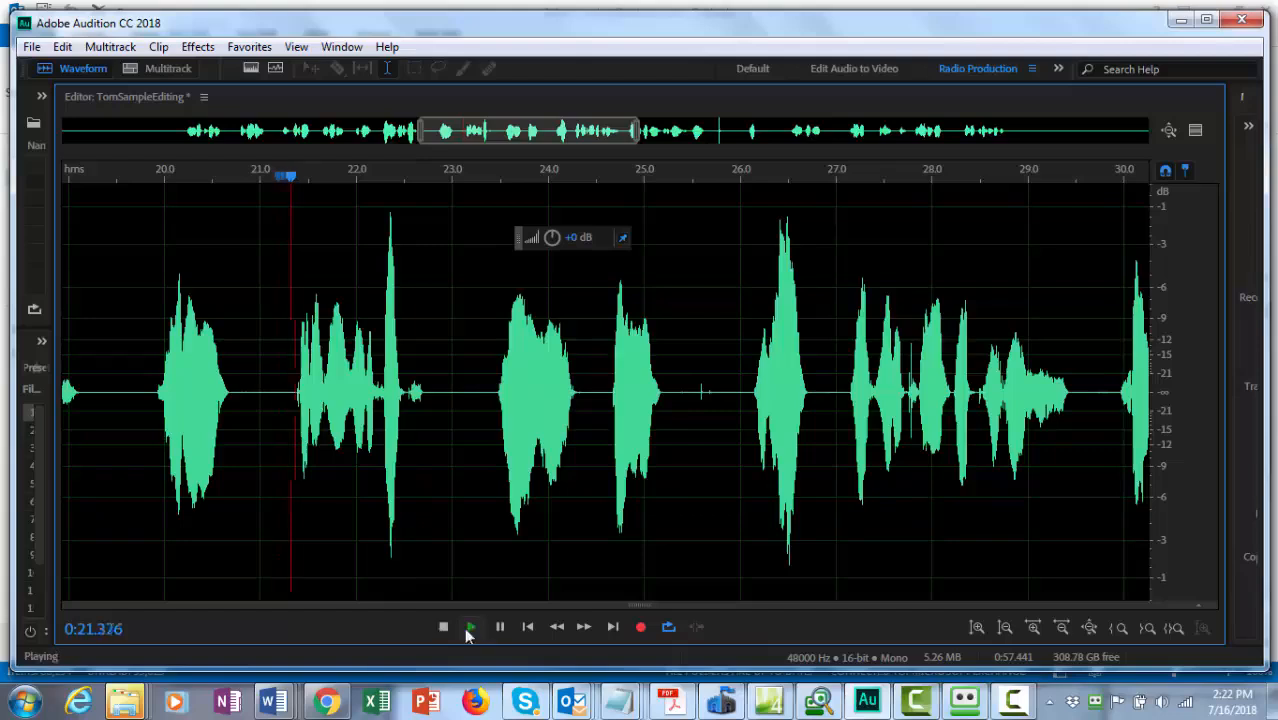
click(443, 629)
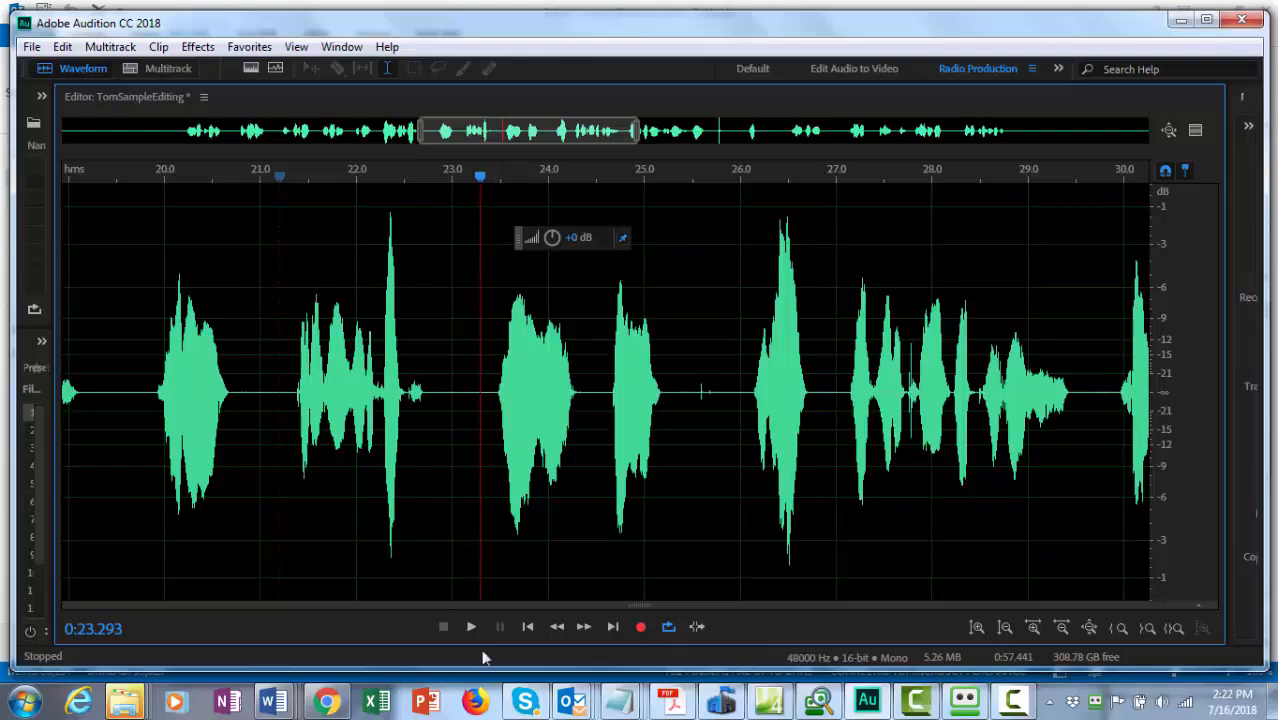
drag(483, 440, 892, 440)
click(471, 626)
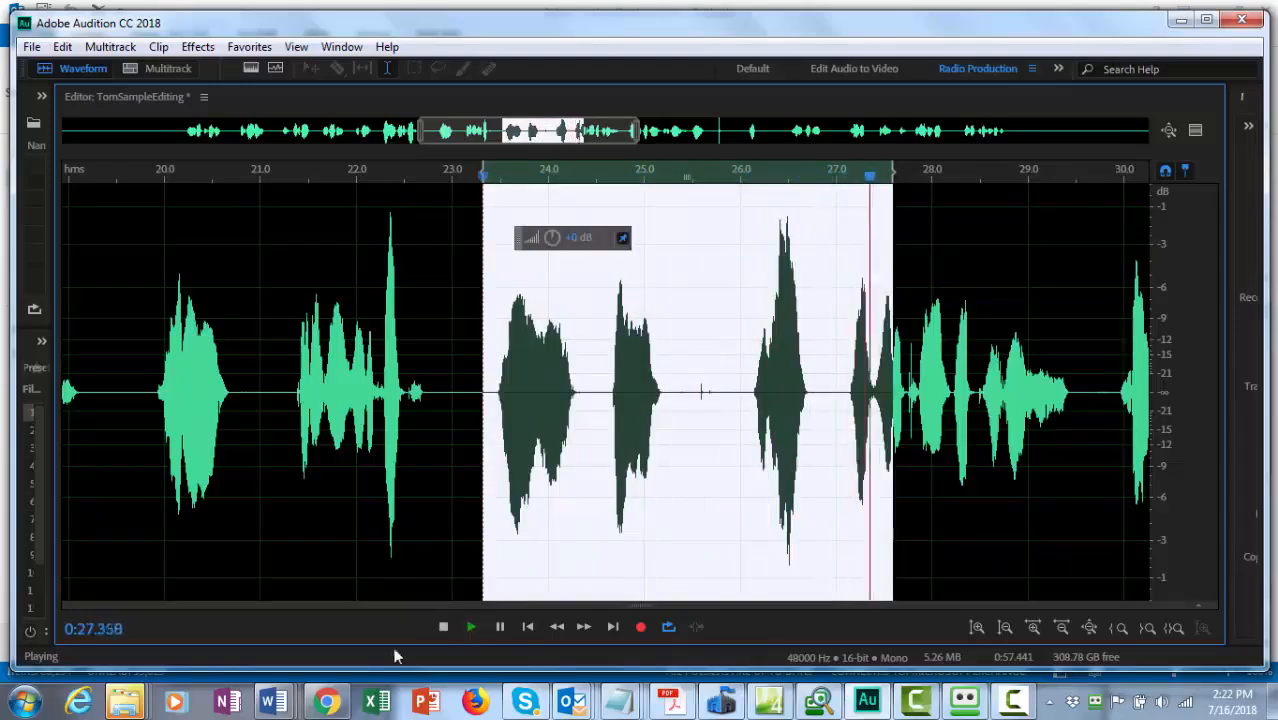
click(444, 626)
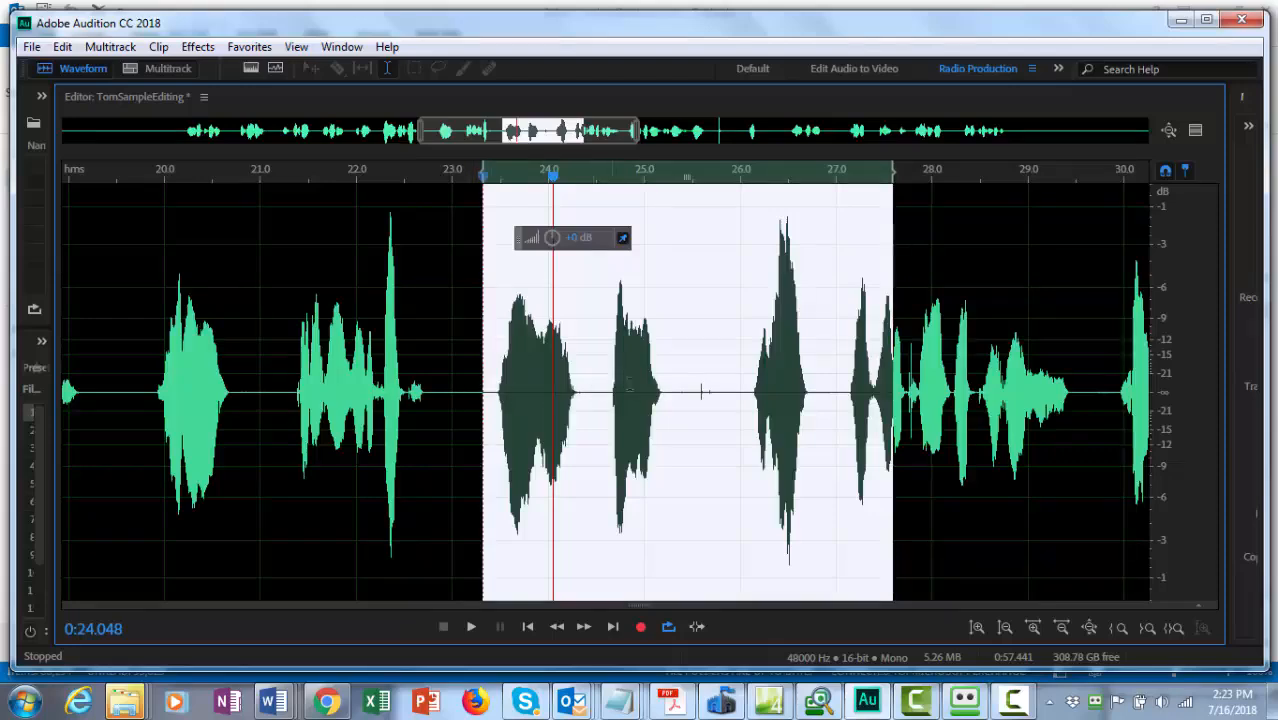
Step: Delete the section of speech and the faint click between about 23.3 and 25.7 seconds
click(487, 397)
drag(483, 397, 713, 410)
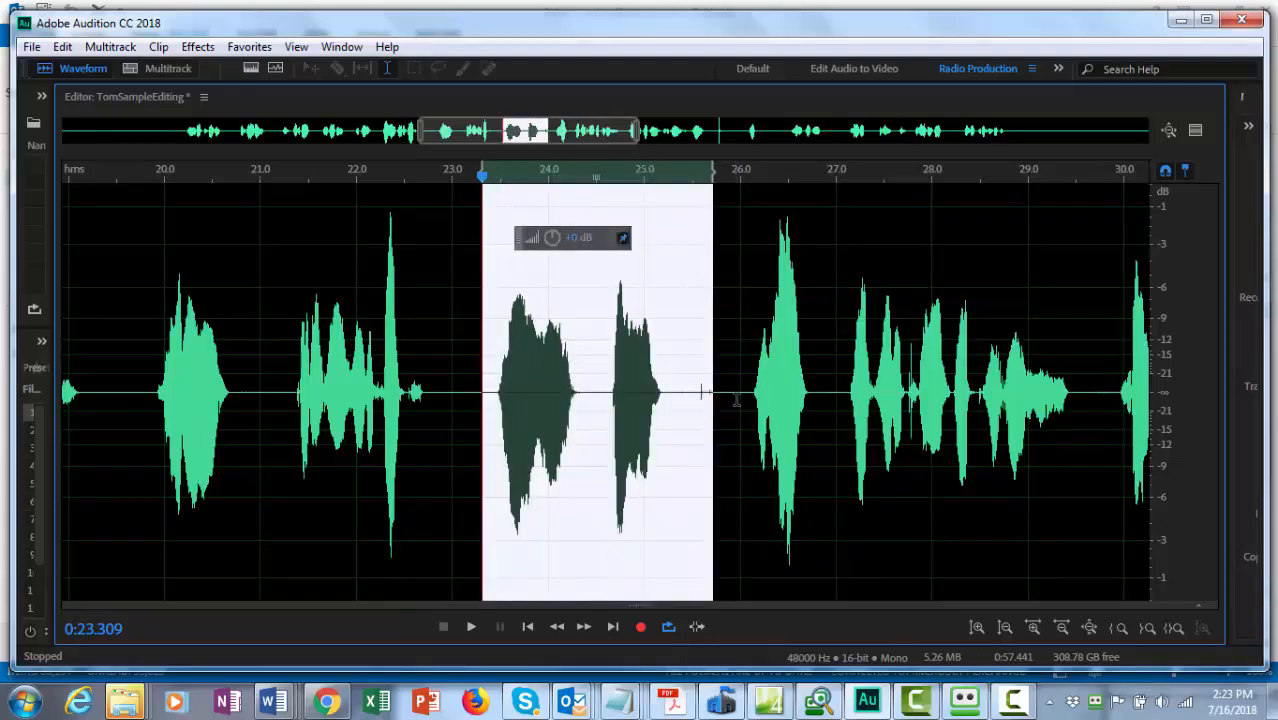
key(Delete)
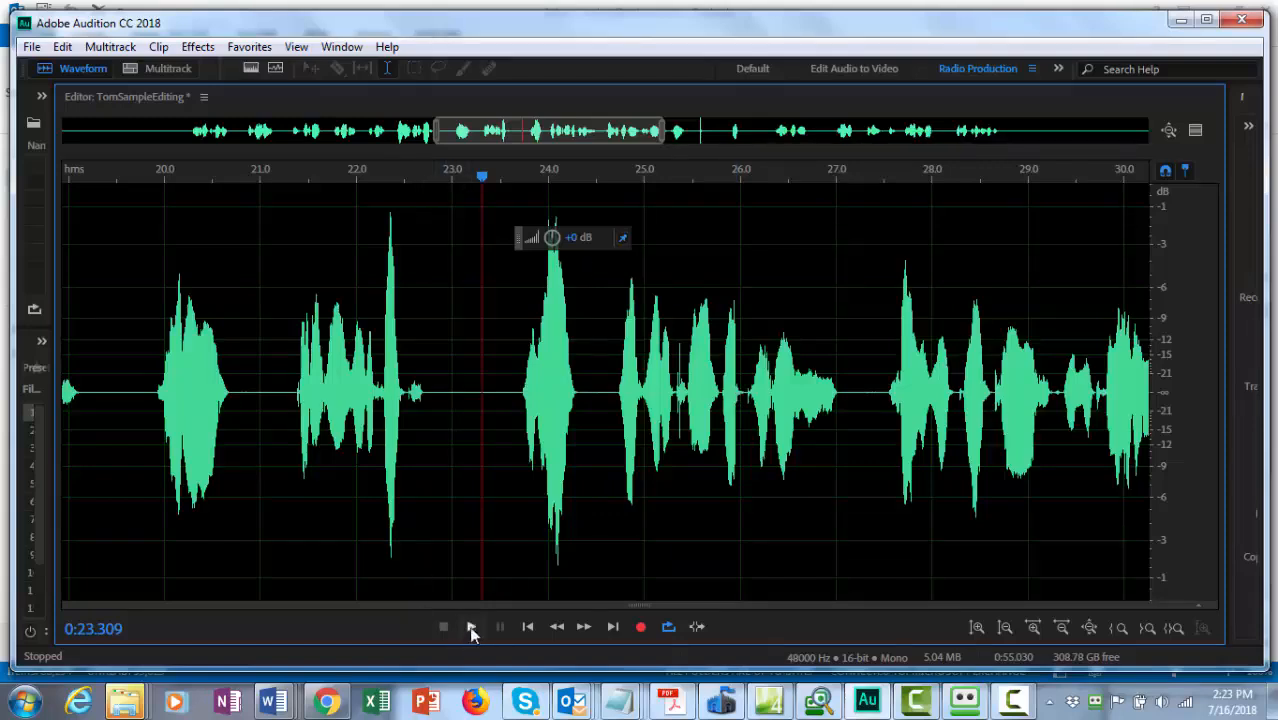
Step: Play the audio across the cut from about 21.8 to 25.7 seconds, and again from about 23.6 to 28.6 seconds
click(335, 401)
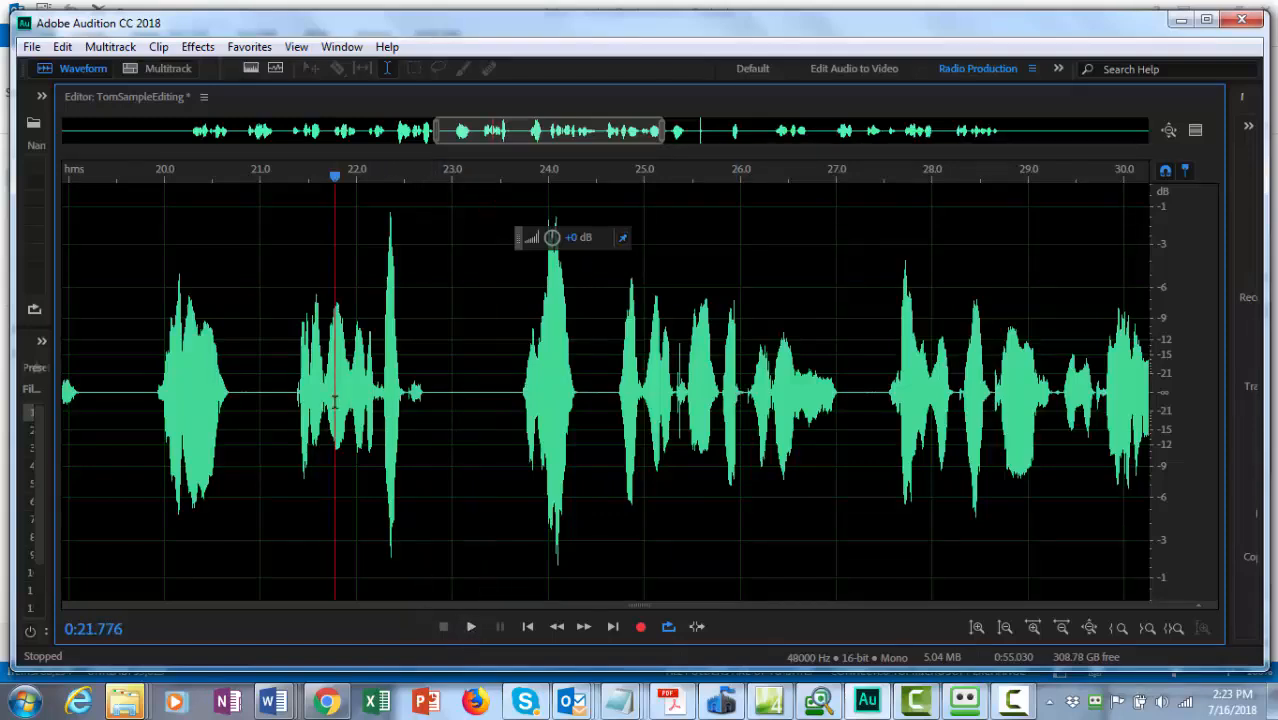
click(471, 627)
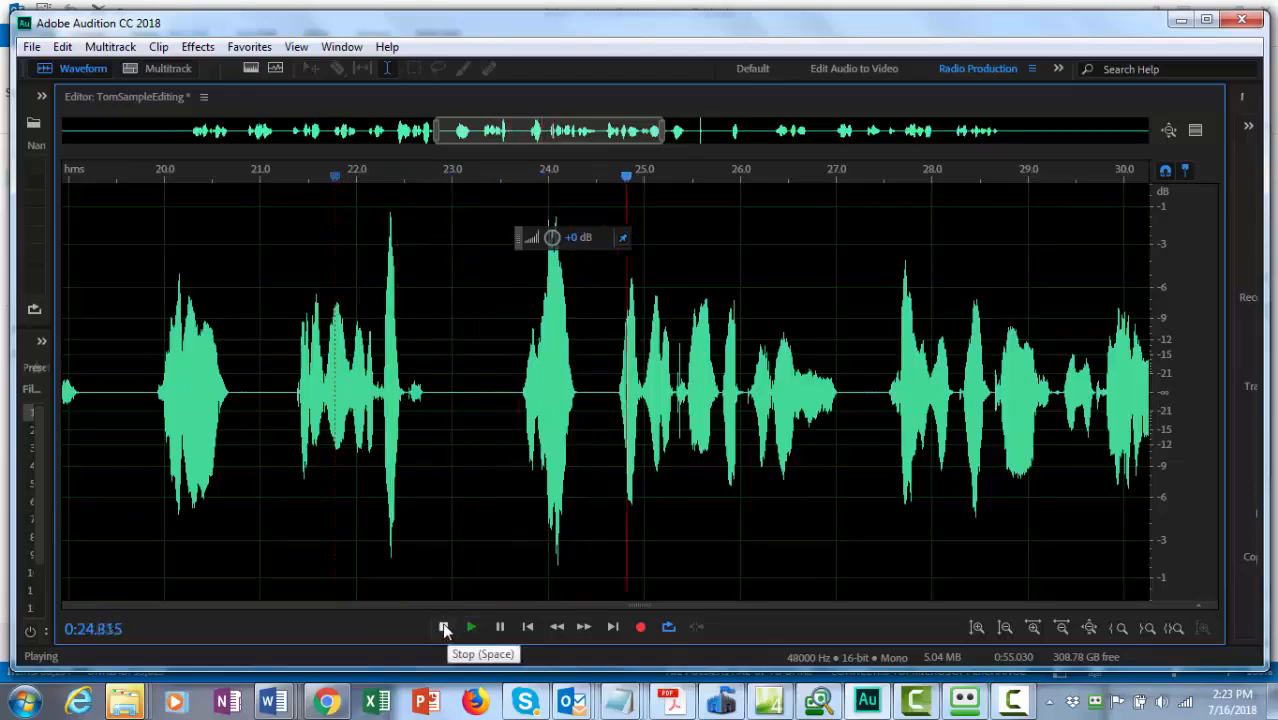
click(444, 627)
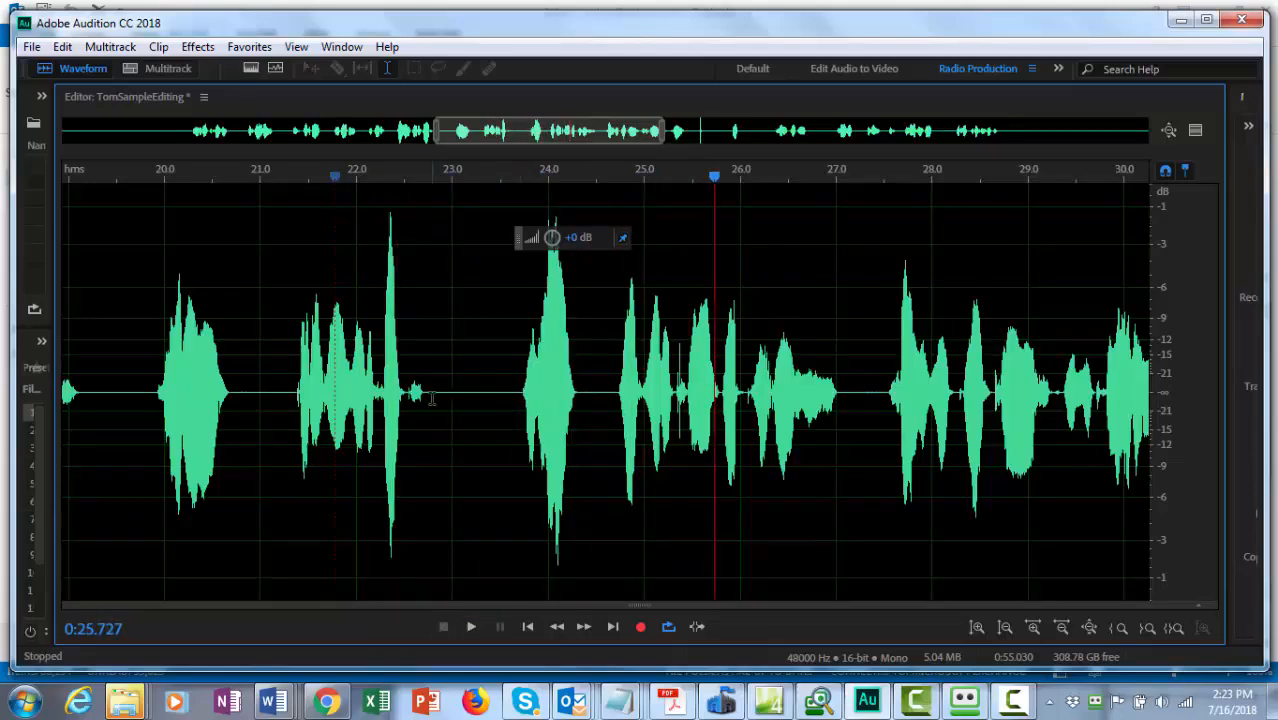
click(506, 400)
click(471, 627)
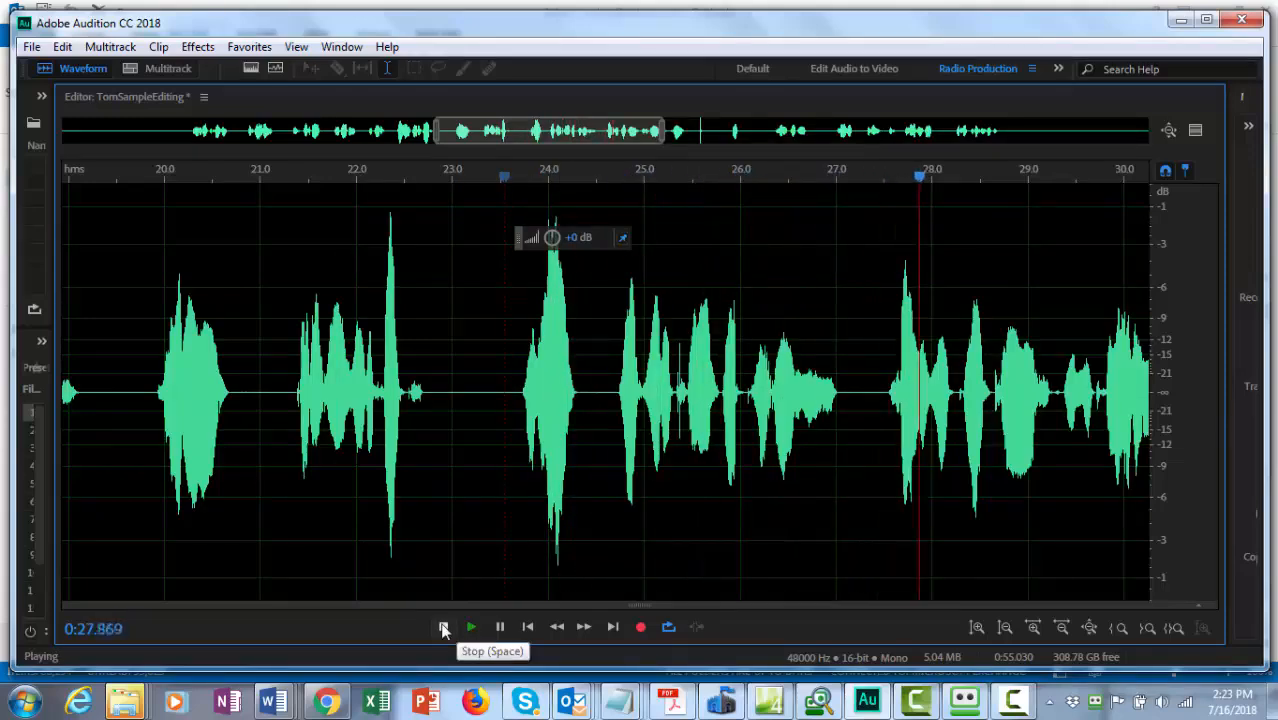
click(443, 627)
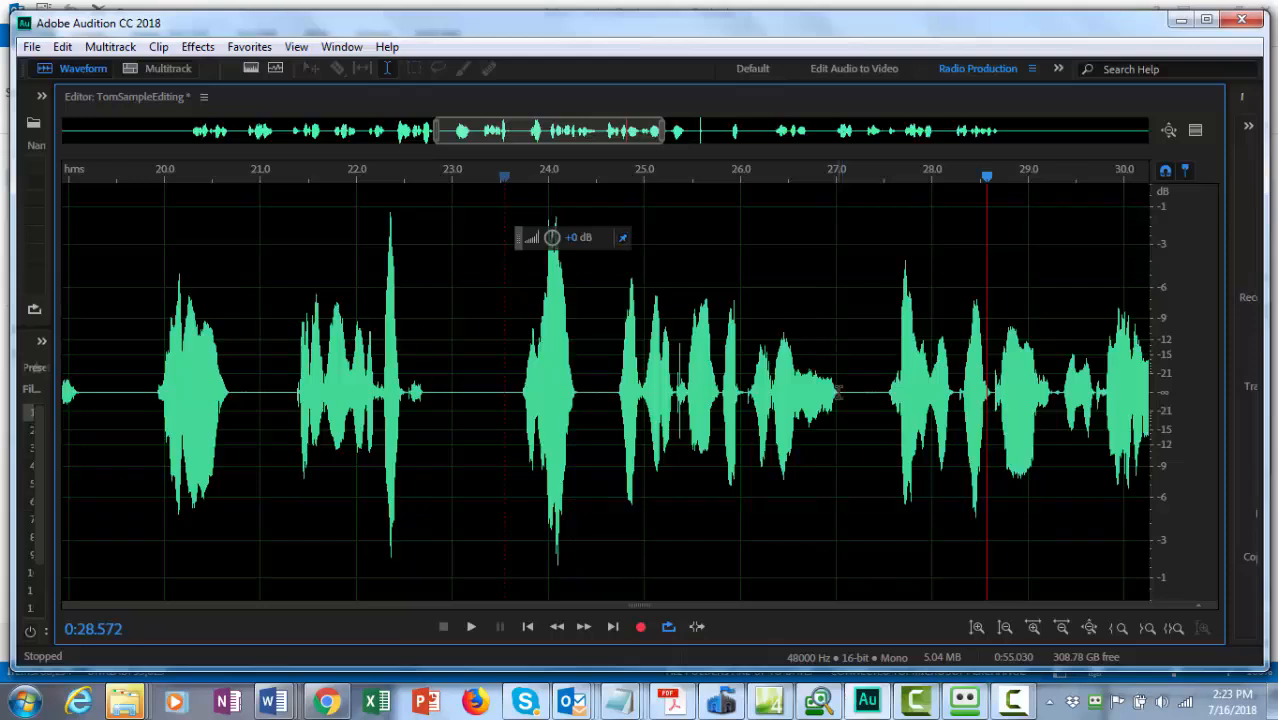
Step: Select the pause between 27 and about 27.5 seconds, preview it, lower its amplitude, and play part of it again
drag(837, 390, 887, 418)
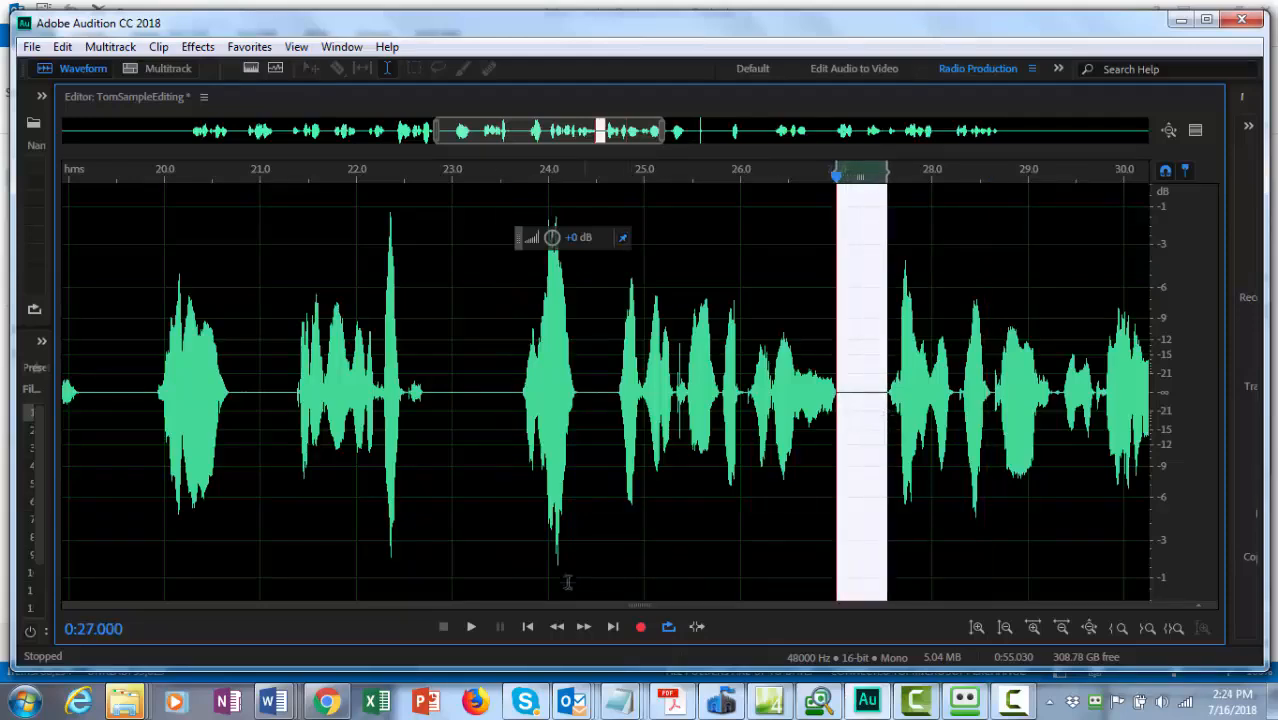
click(471, 628)
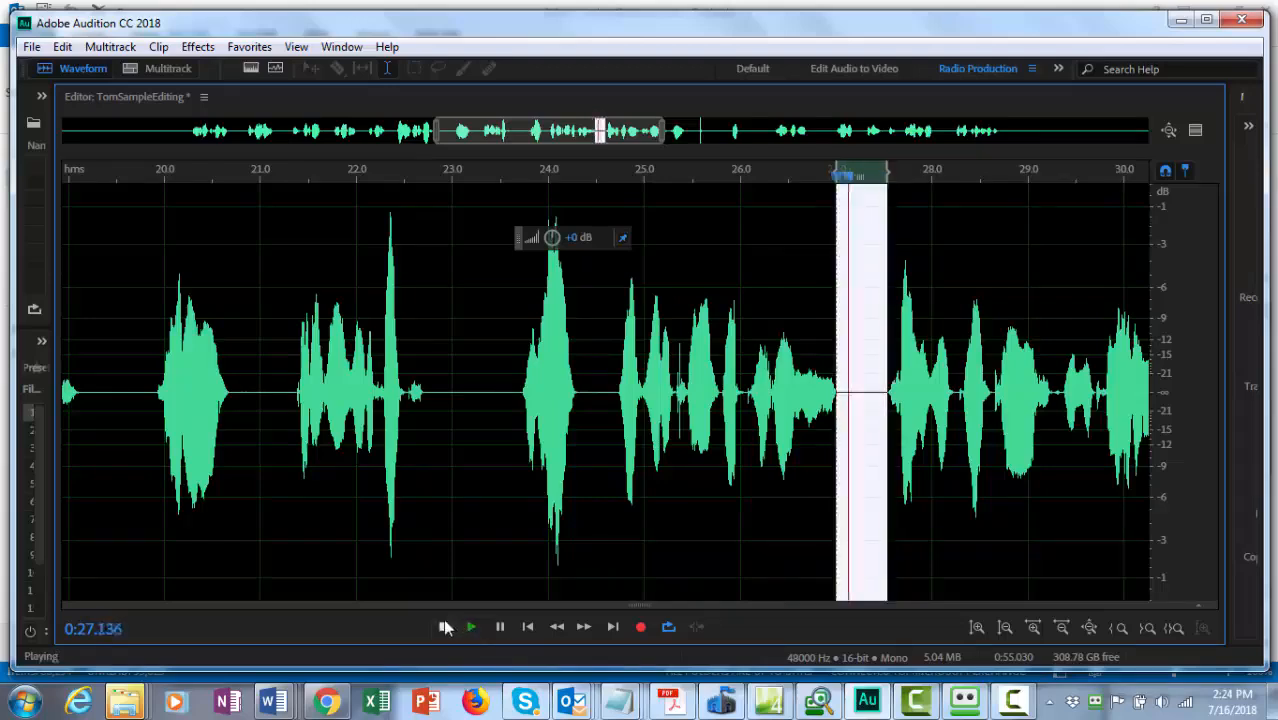
click(445, 627)
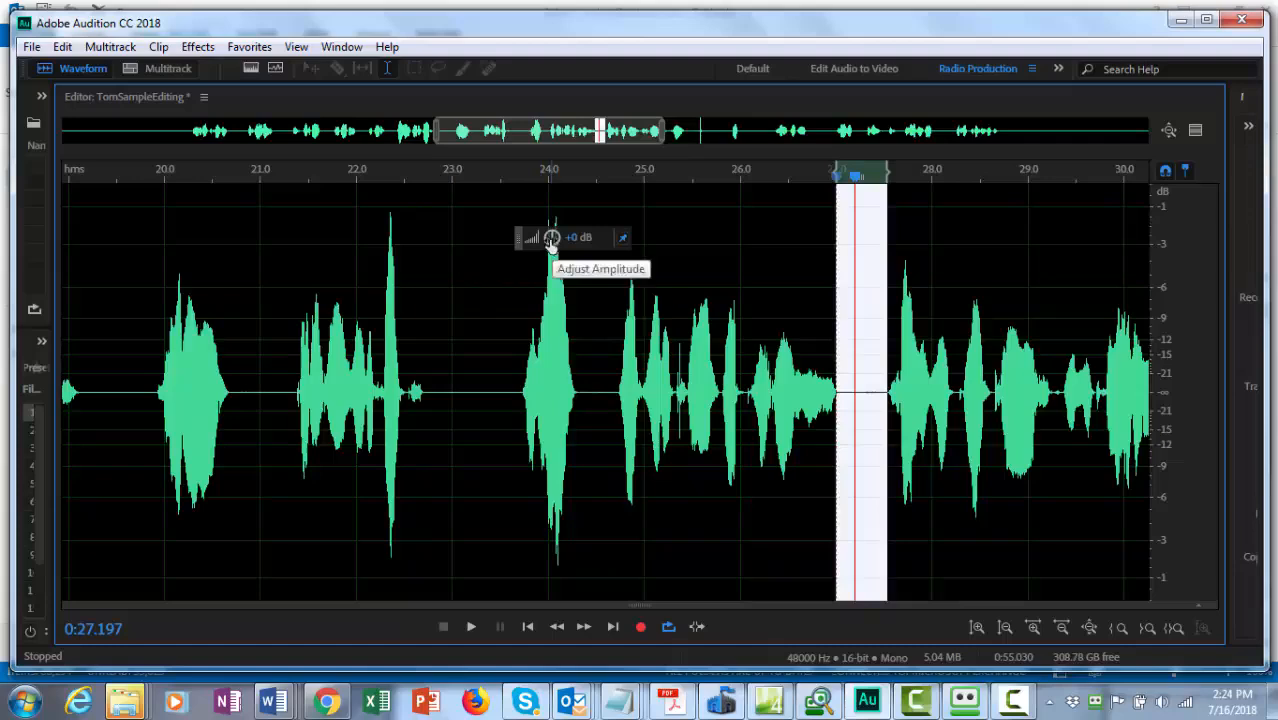
drag(551, 242, 555, 288)
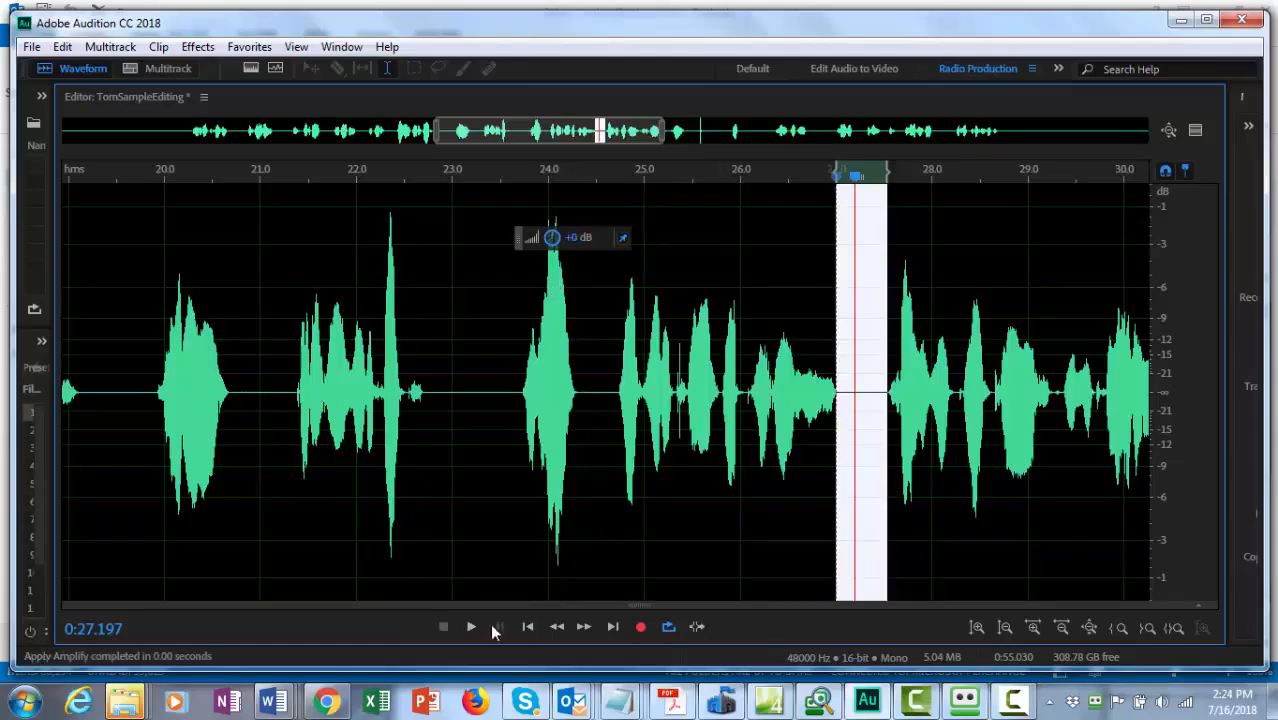
click(473, 627)
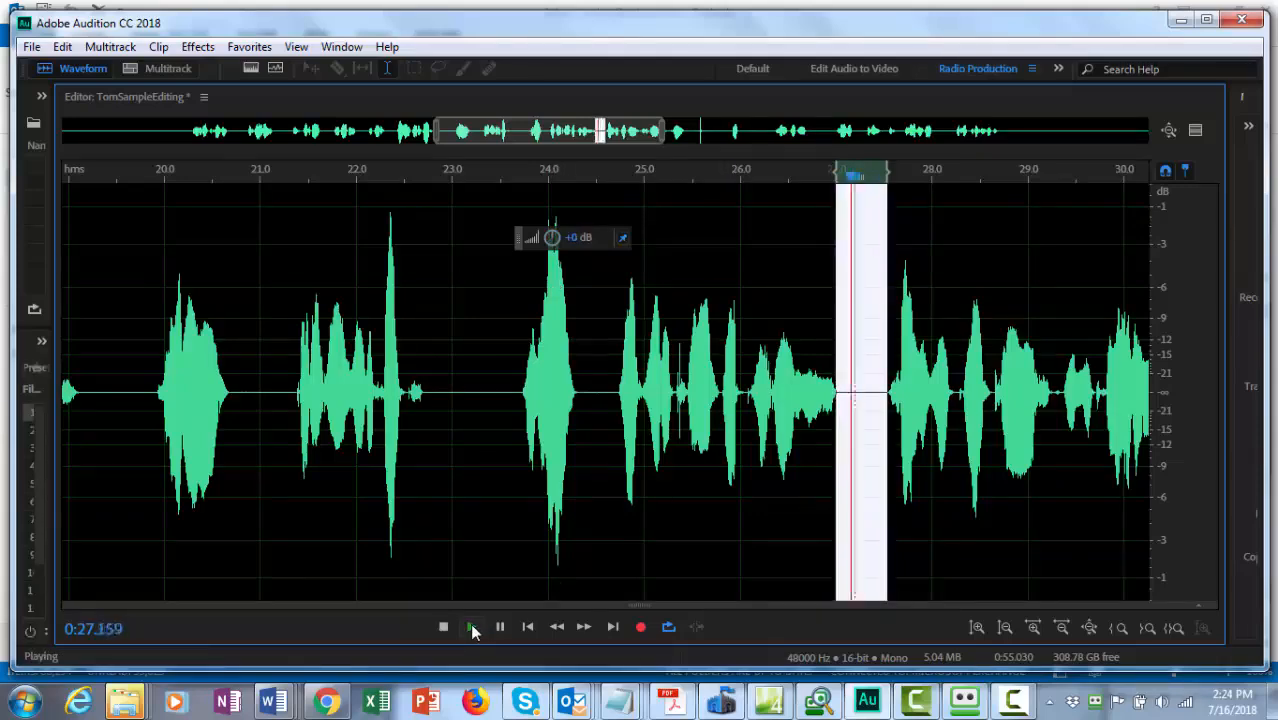
click(443, 628)
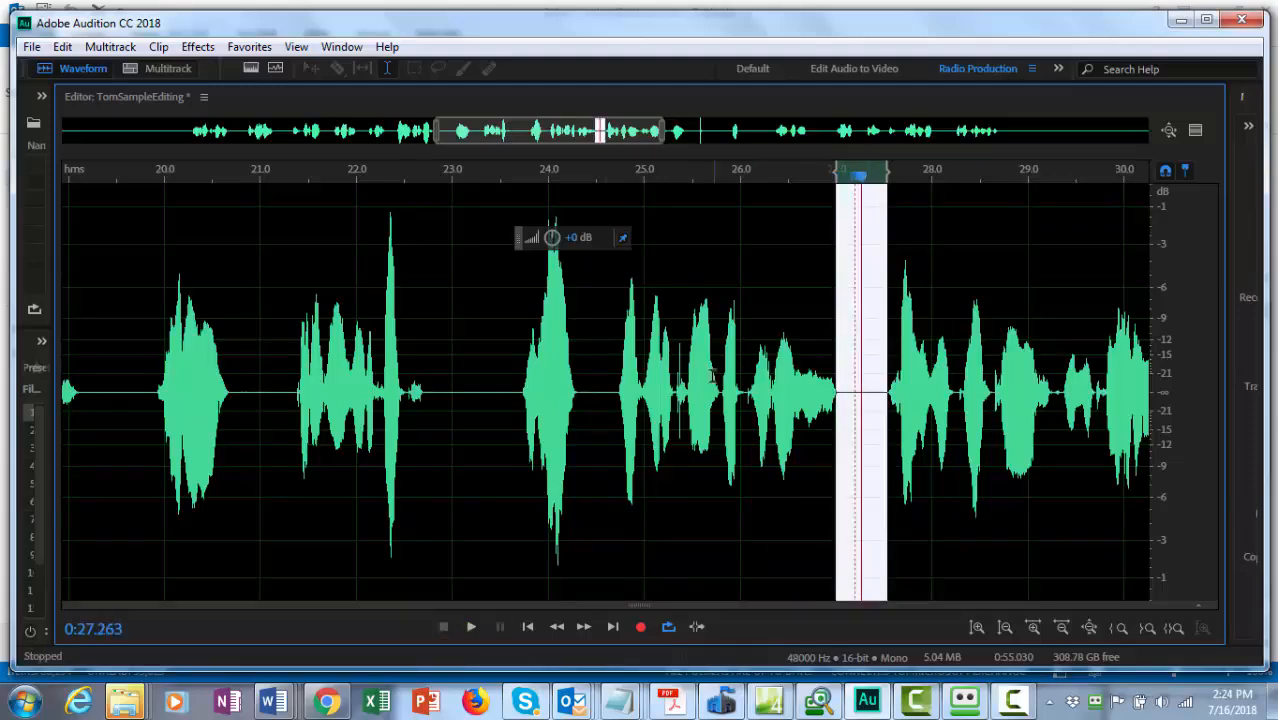
Step: Play the audio from about 25.7 to 27.9 seconds, and again from about 26.3 to 33.4 seconds
click(712, 376)
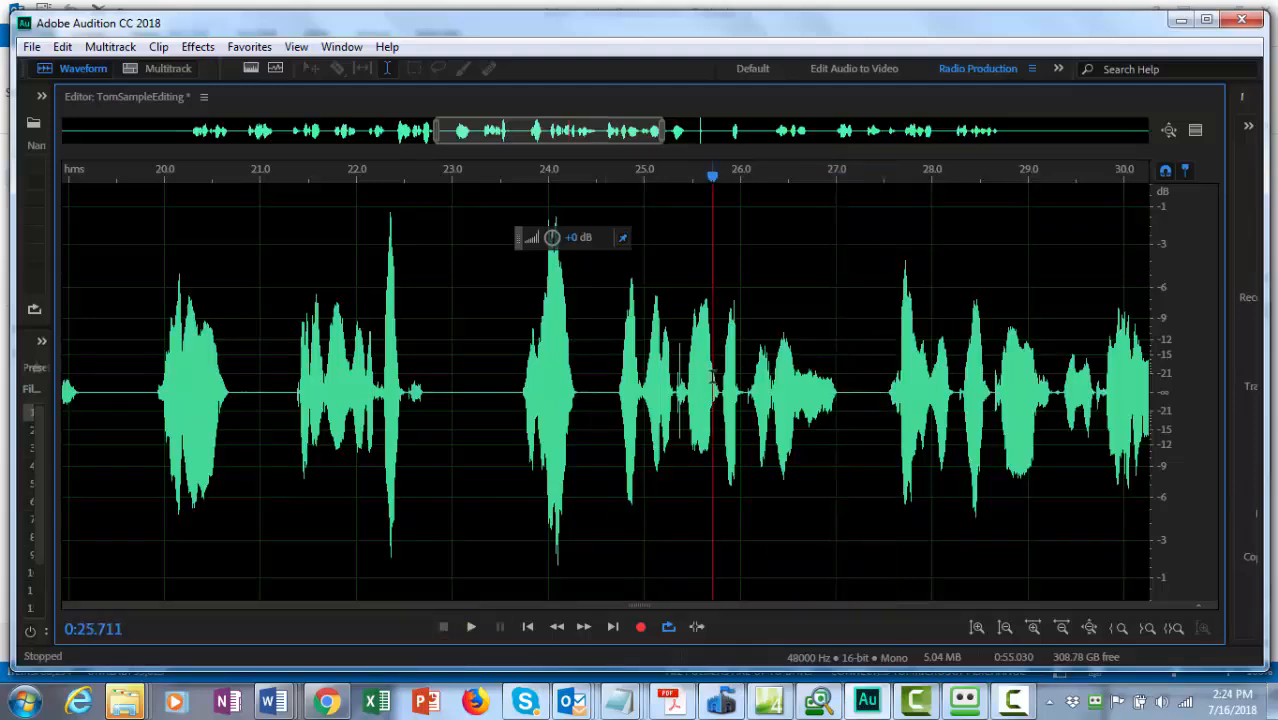
click(468, 628)
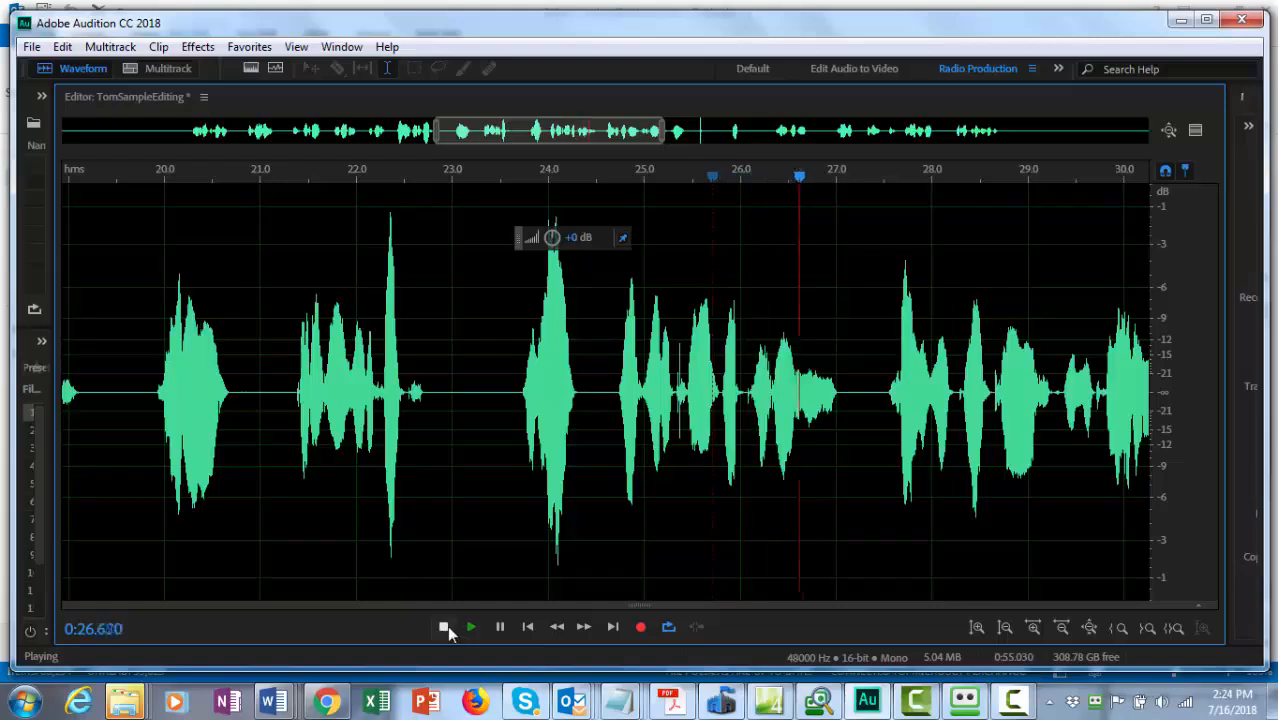
click(444, 626)
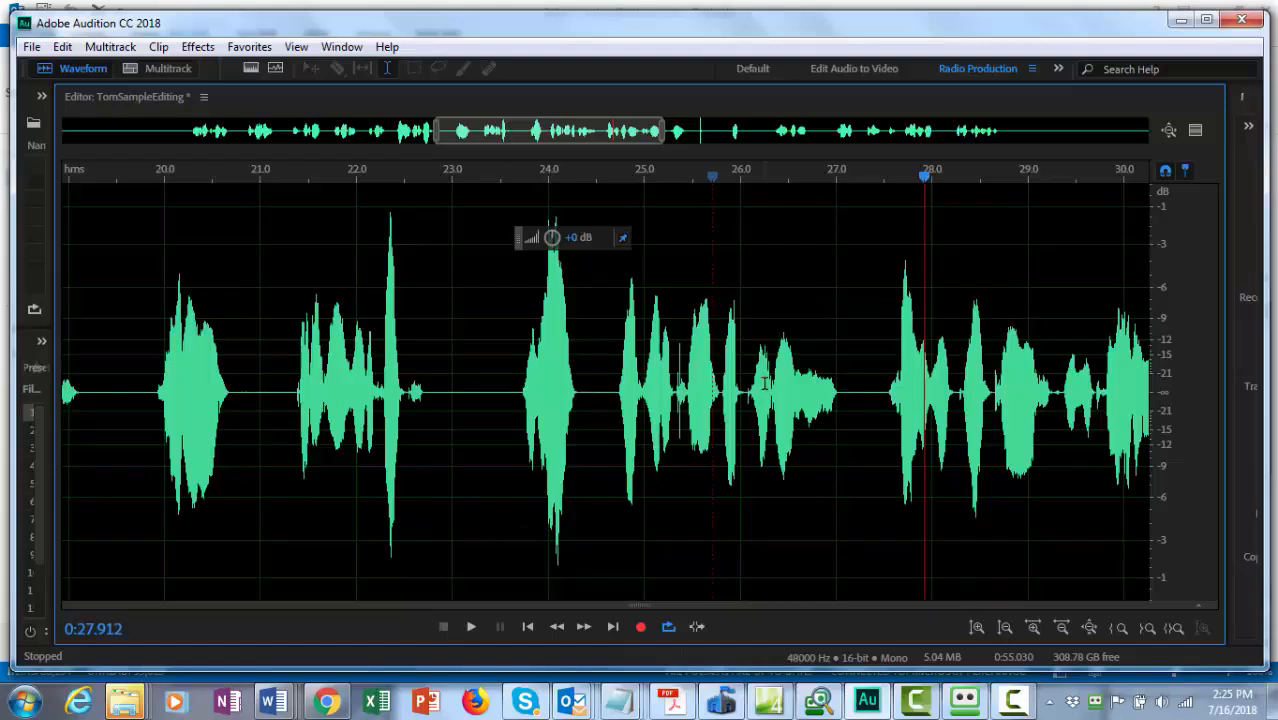
click(770, 415)
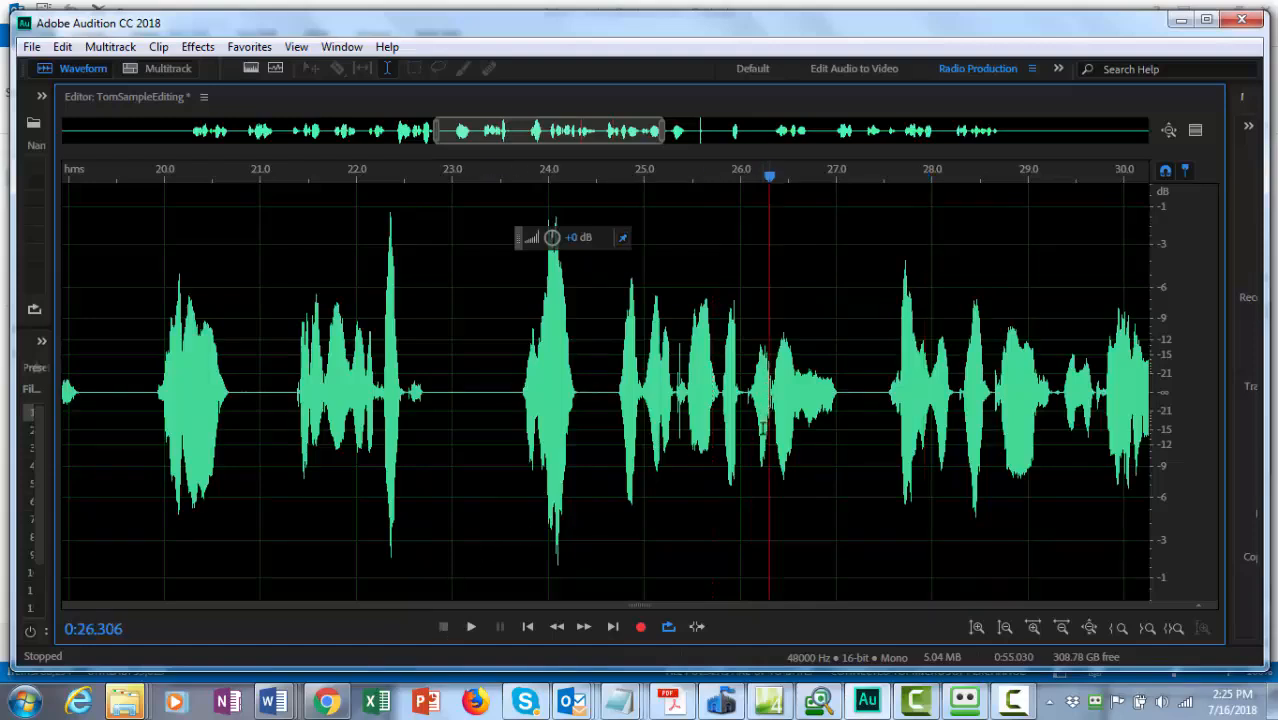
click(471, 626)
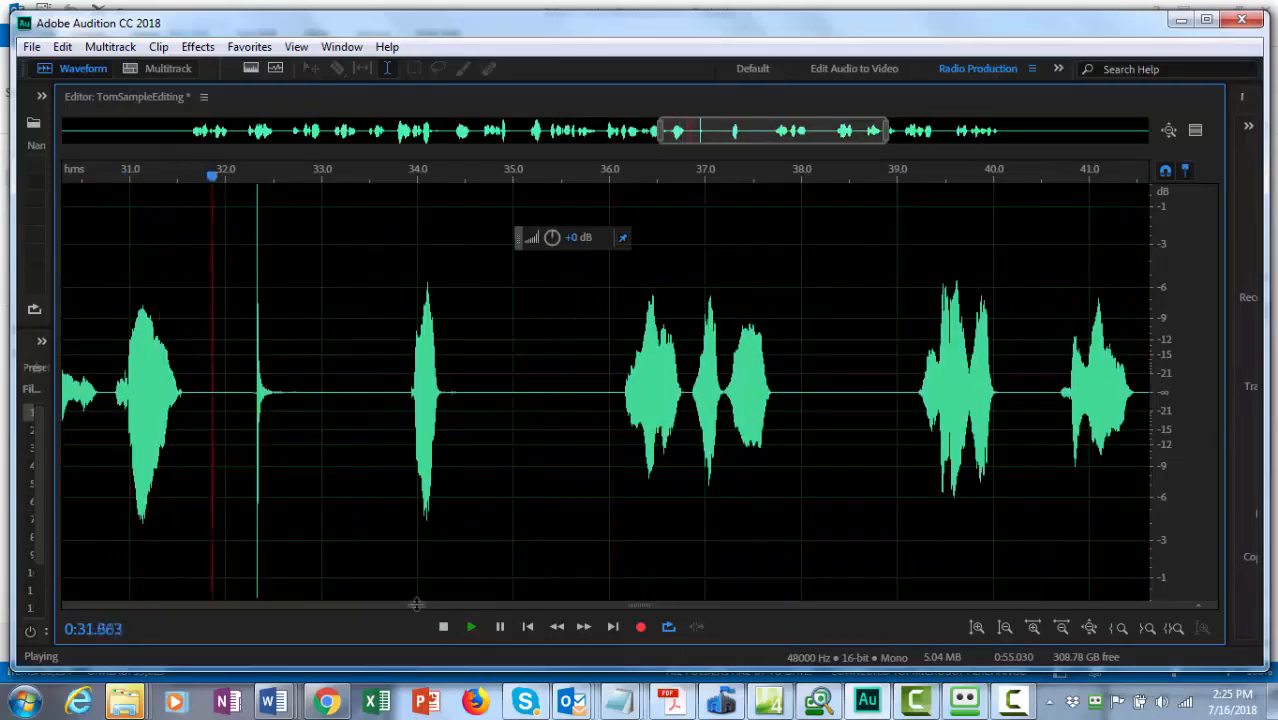
click(444, 627)
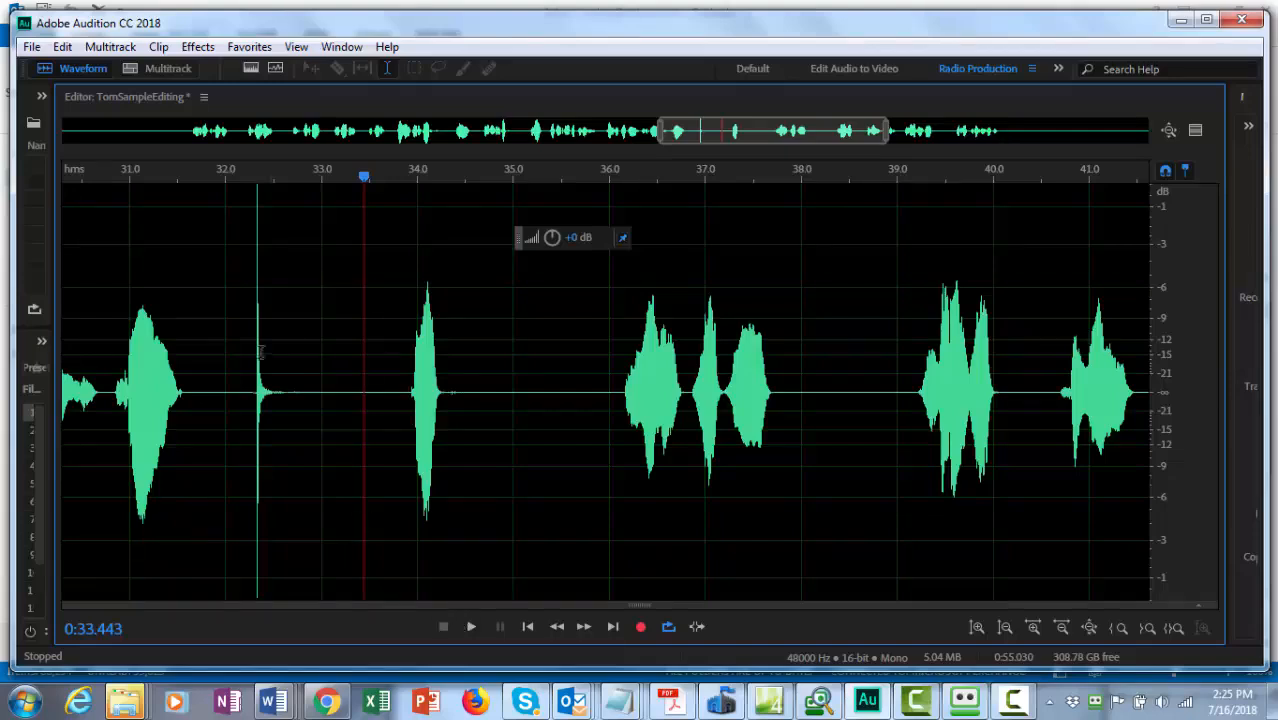
Step: Delete the tall, narrow click spike between about 32.2 and 32.6 seconds
click(204, 389)
drag(205, 390, 283, 408)
click(237, 410)
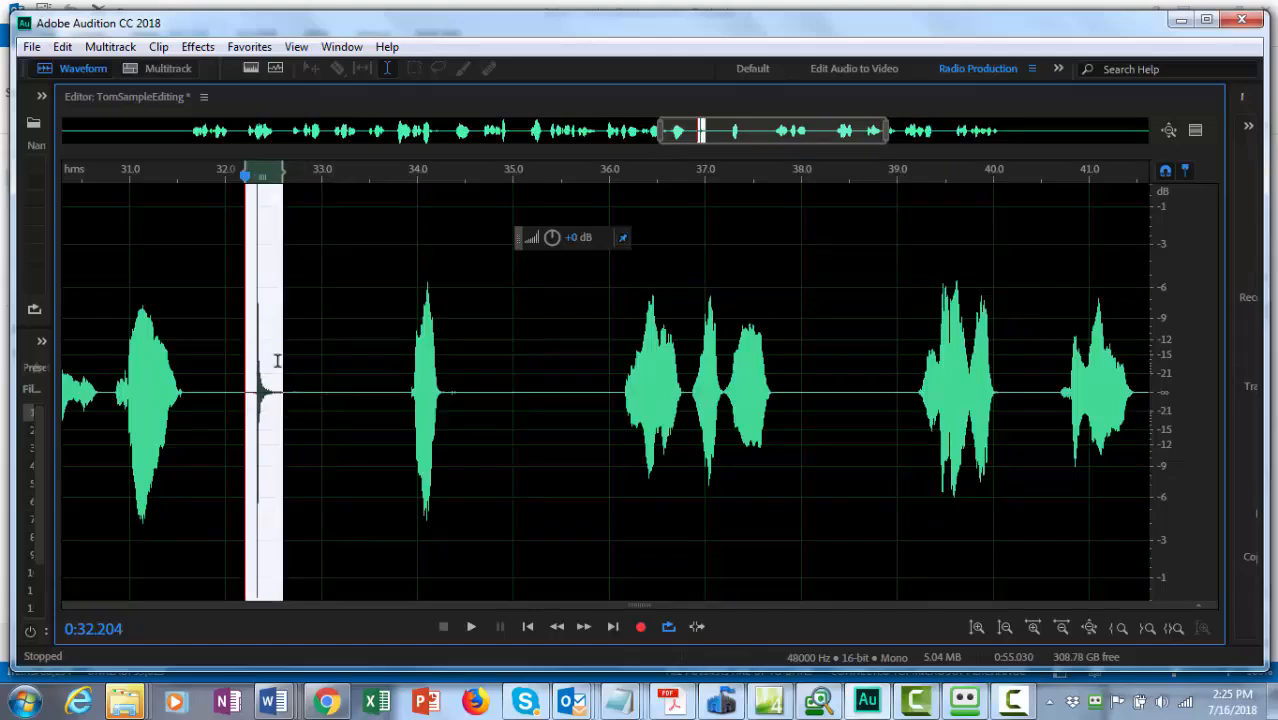
key(Delete)
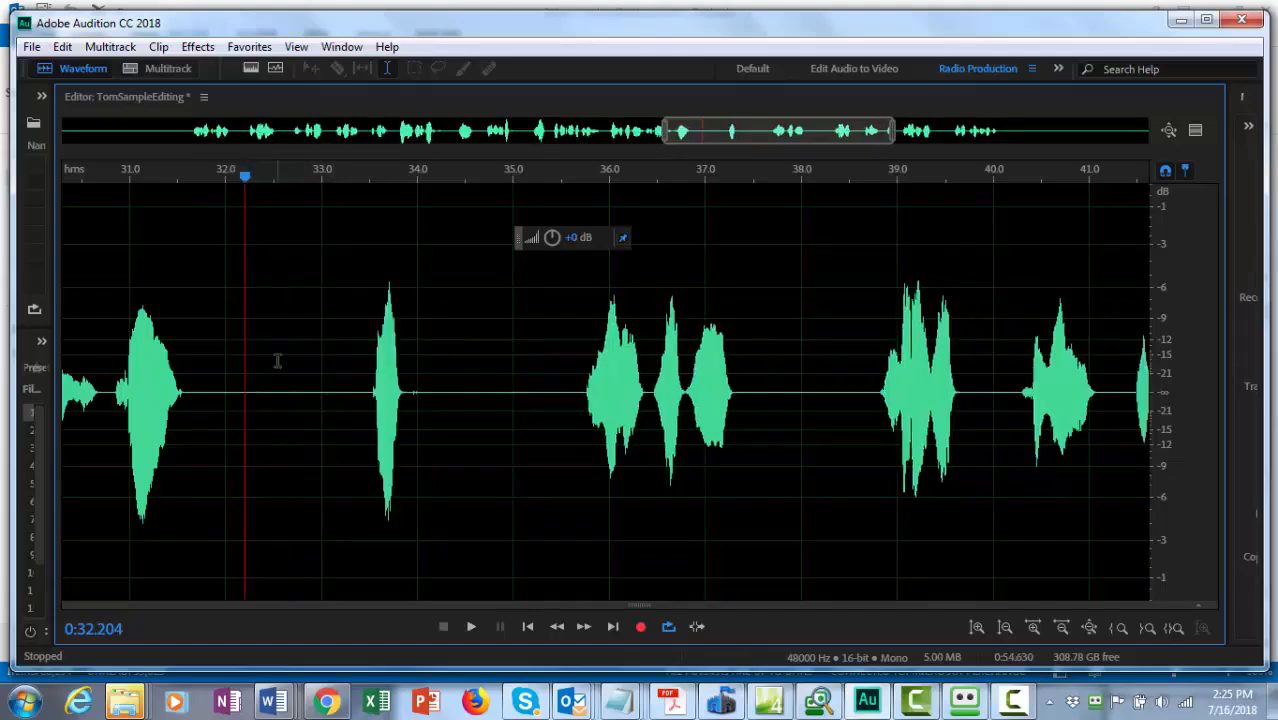
Step: Play the audio across the removed click from about 30.7 to 37.2 seconds, and again from about 27.2 to 33.8 seconds
click(106, 388)
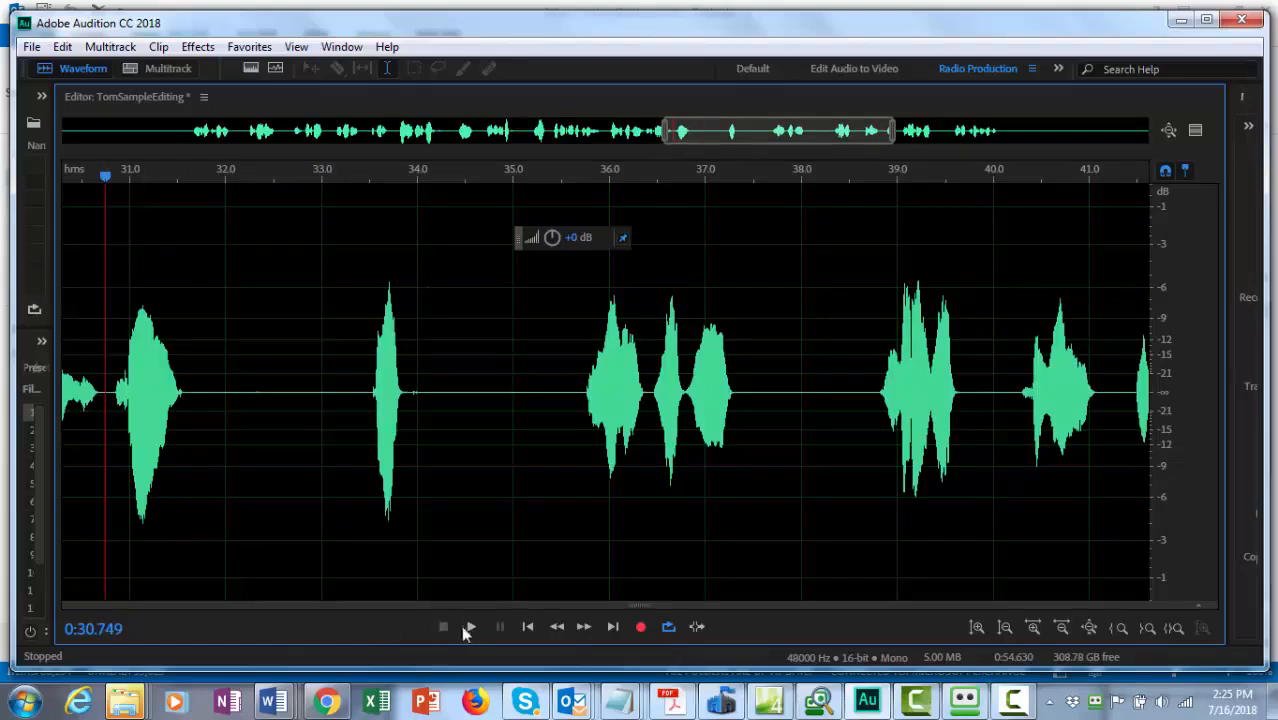
click(470, 626)
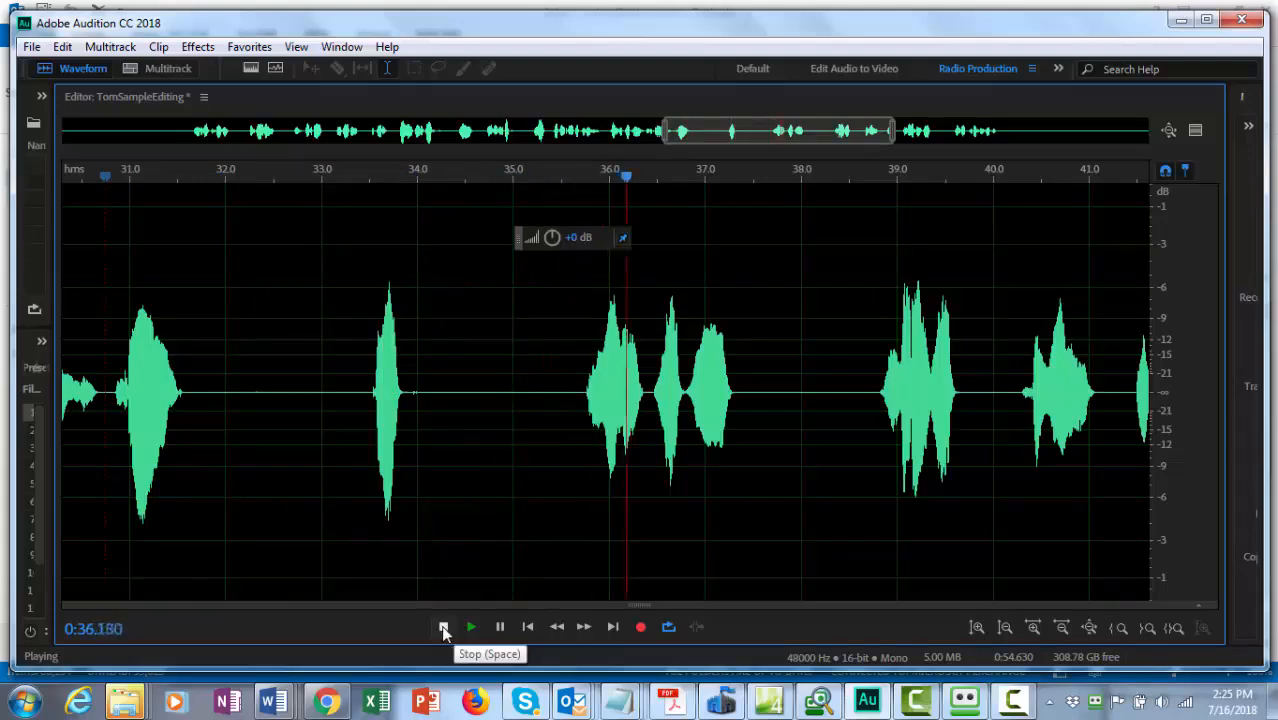
click(443, 627)
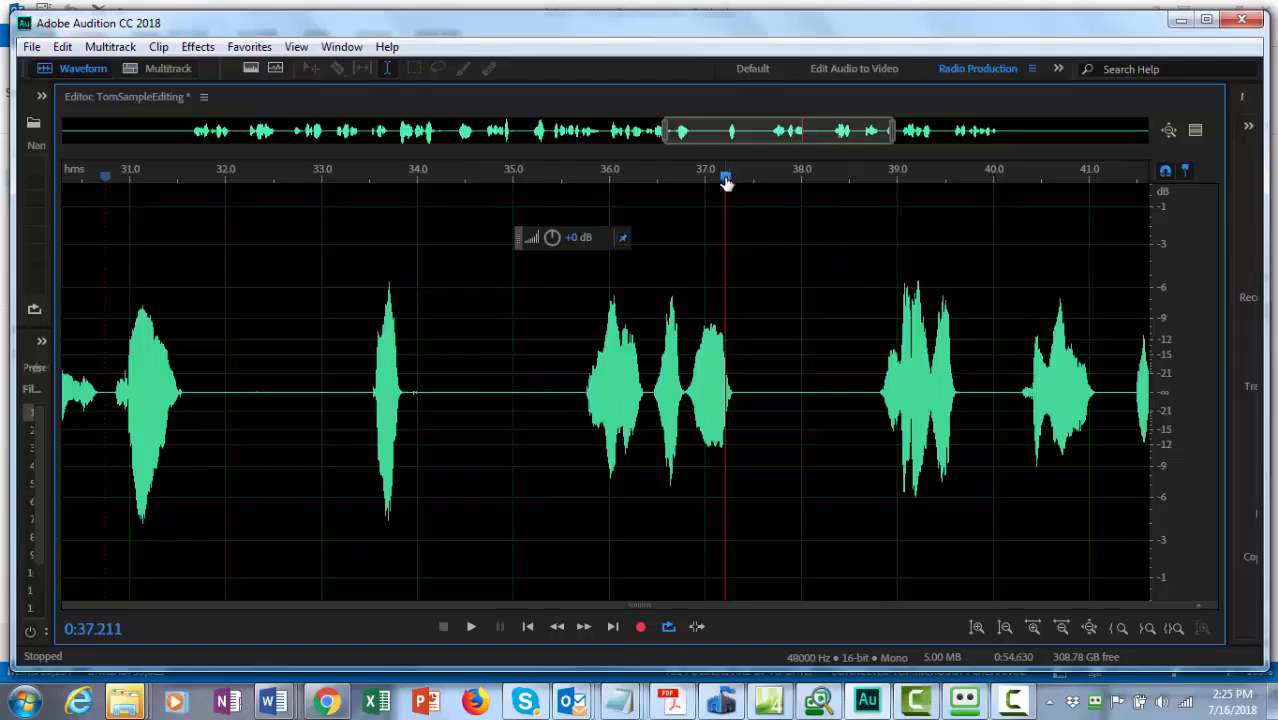
drag(725, 176, 648, 176)
click(106, 320)
drag(106, 320, 266, 410)
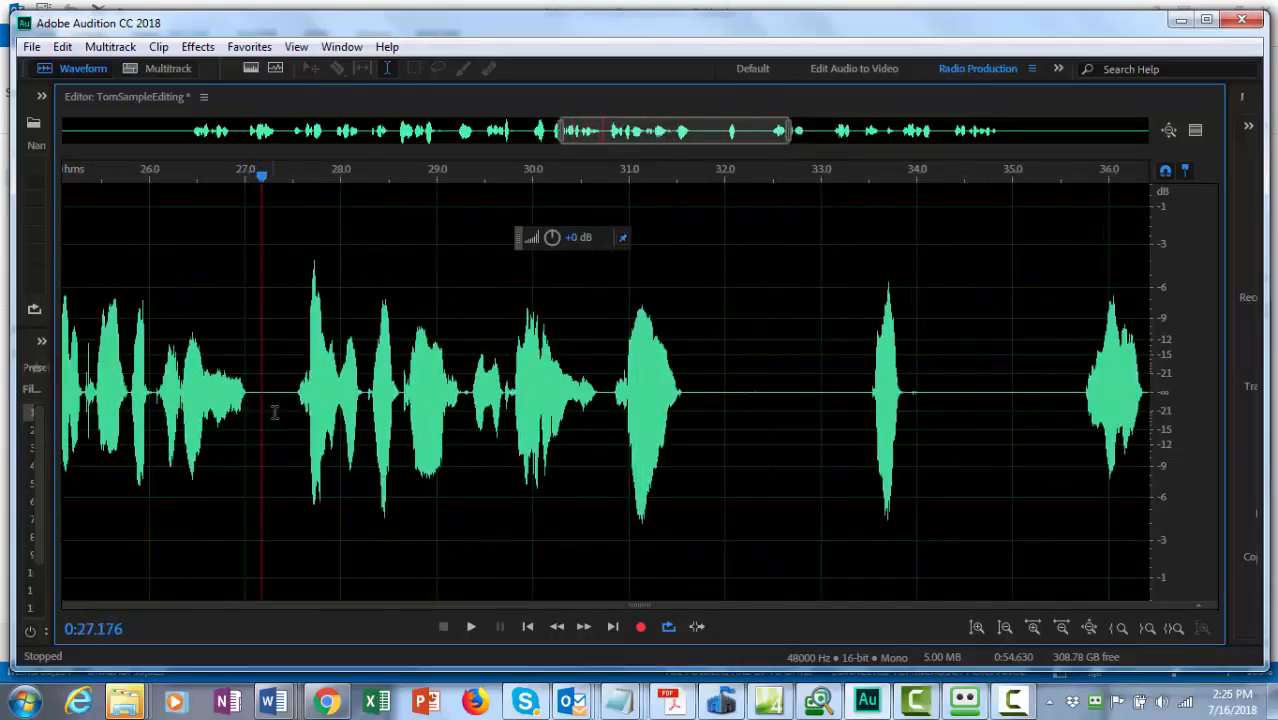
click(472, 627)
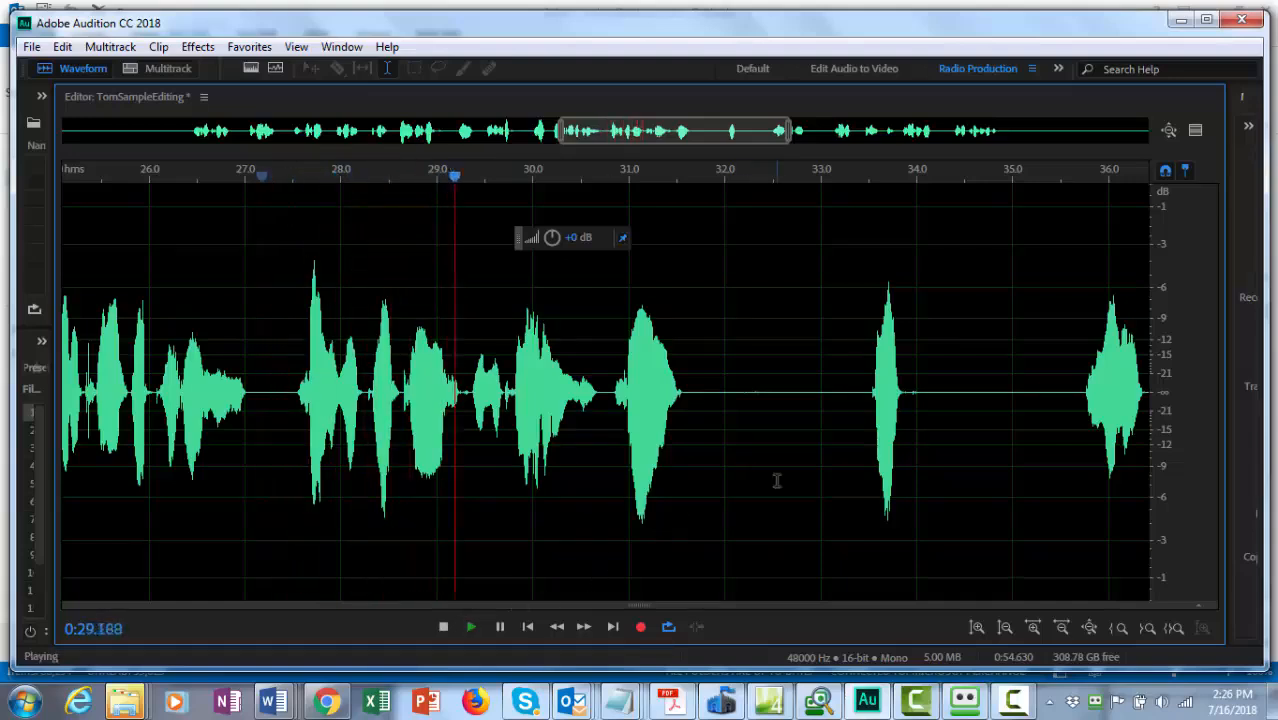
click(443, 627)
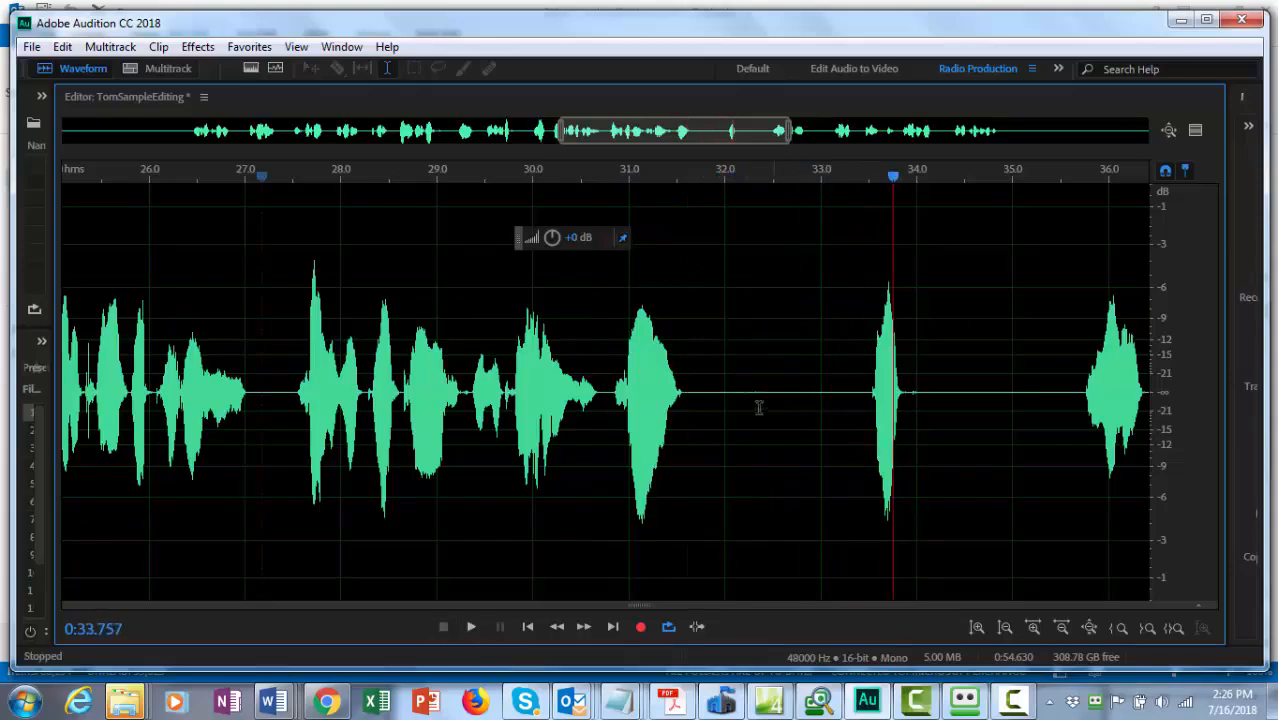
Step: Delete the silence from about 31.9 to 33.0 seconds and play the audio across the cut from about 29.2 seconds
drag(715, 398, 814, 401)
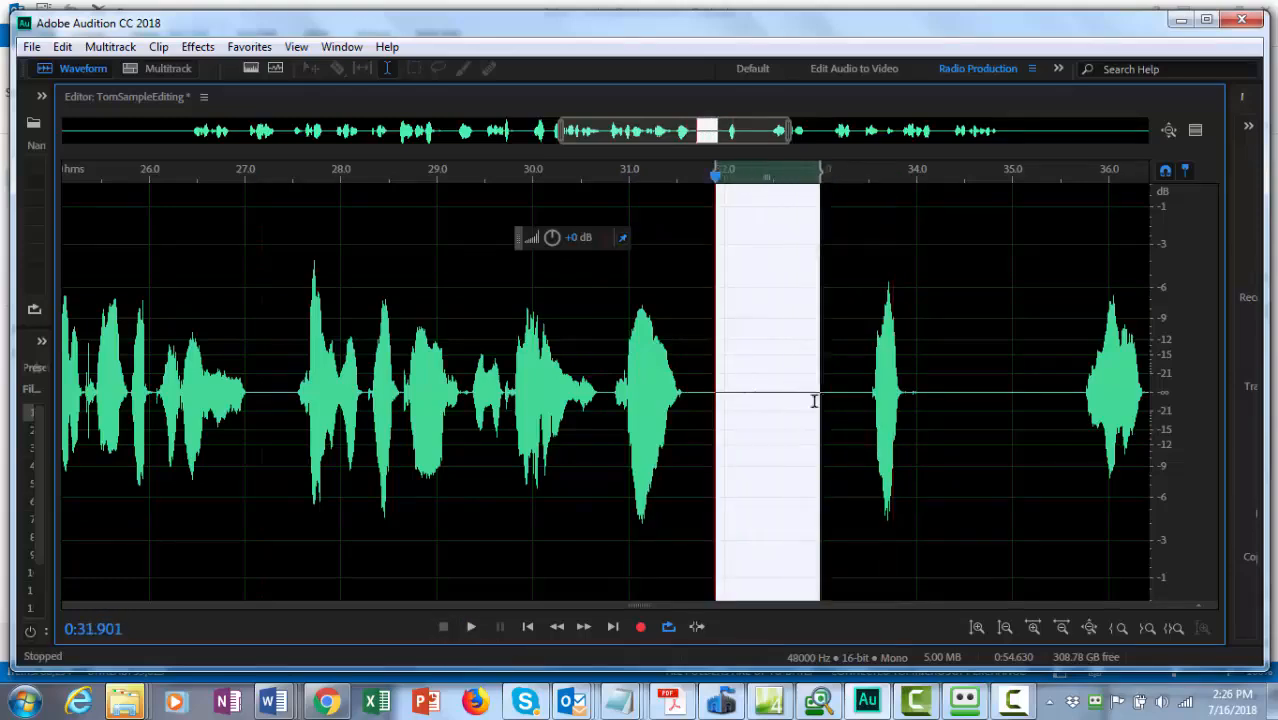
key(Delete)
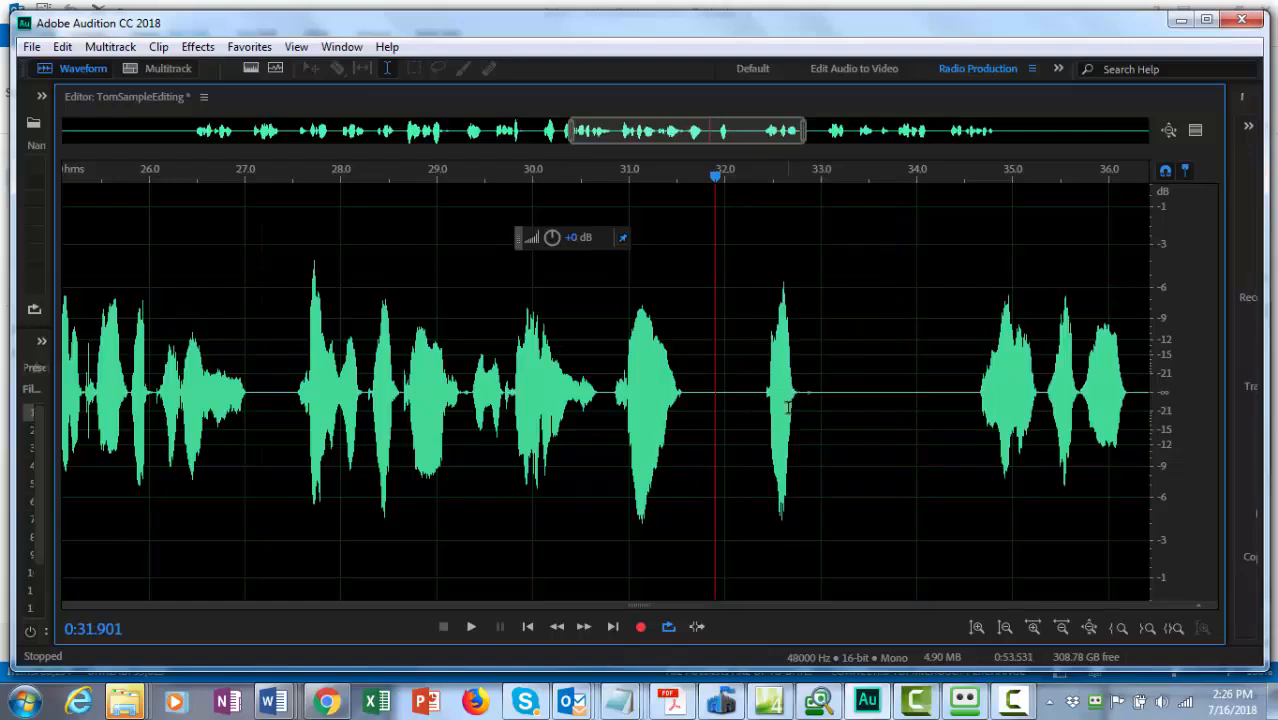
click(457, 393)
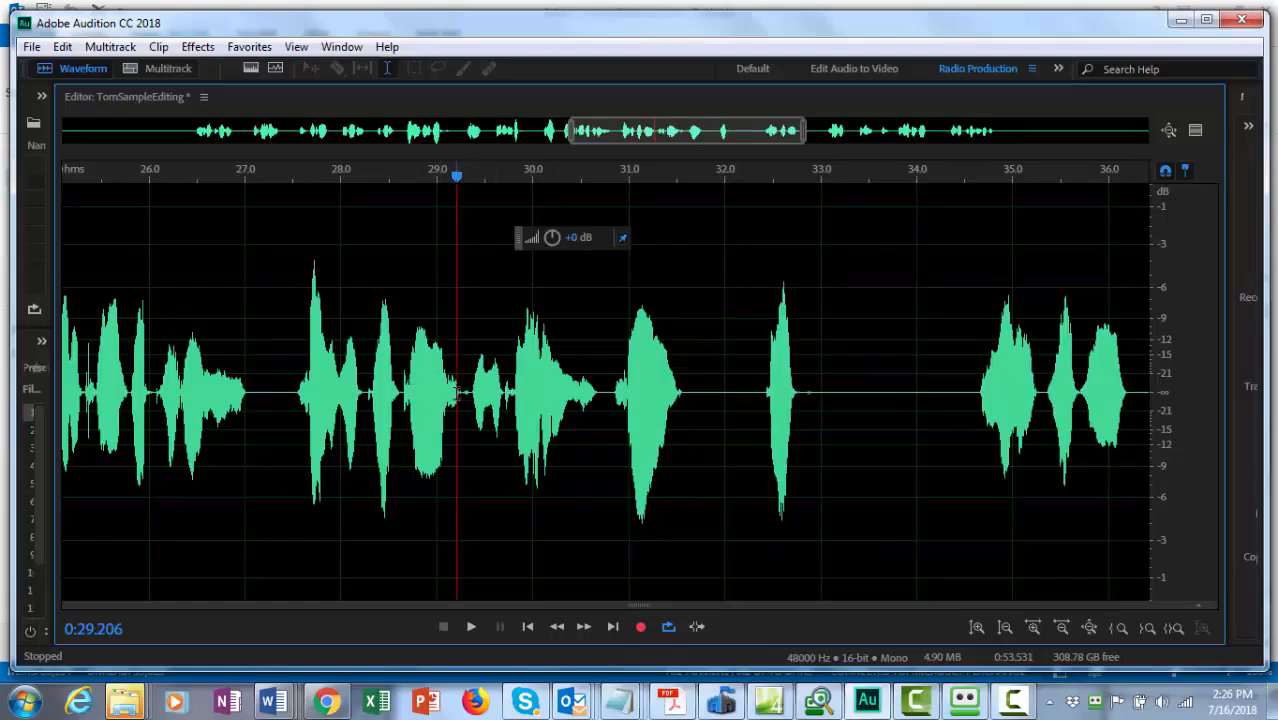
click(469, 628)
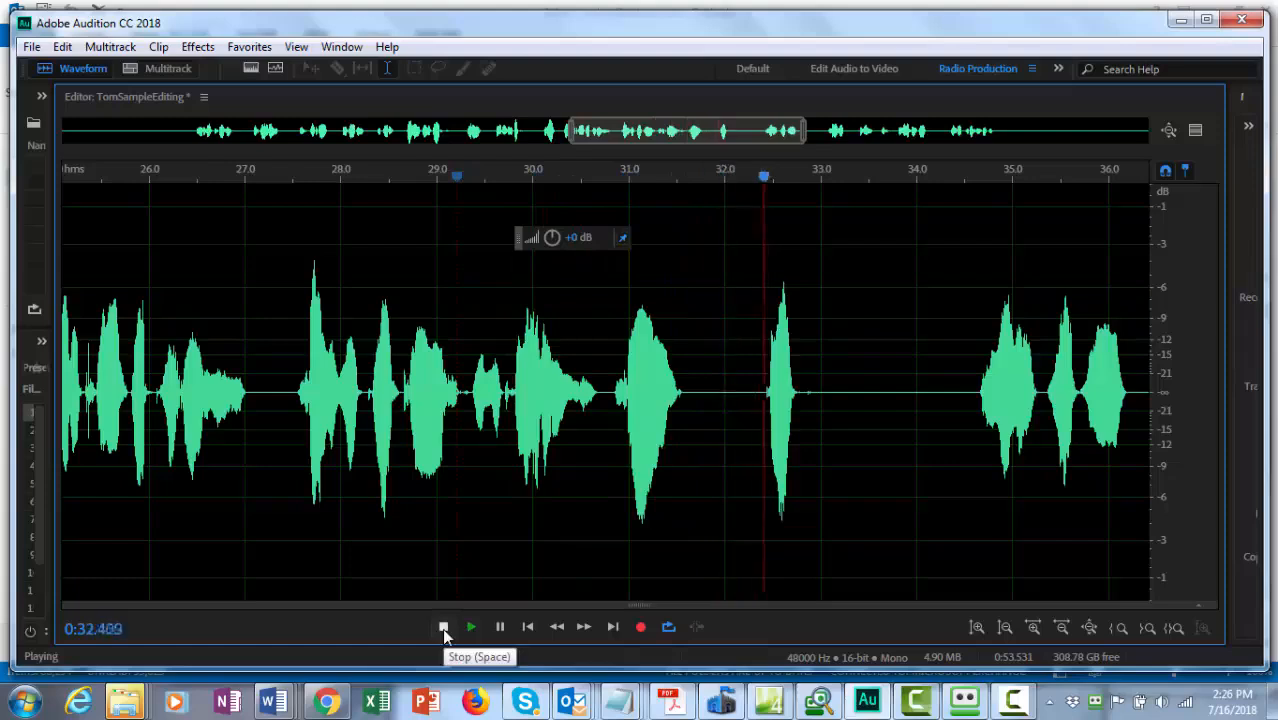
click(443, 628)
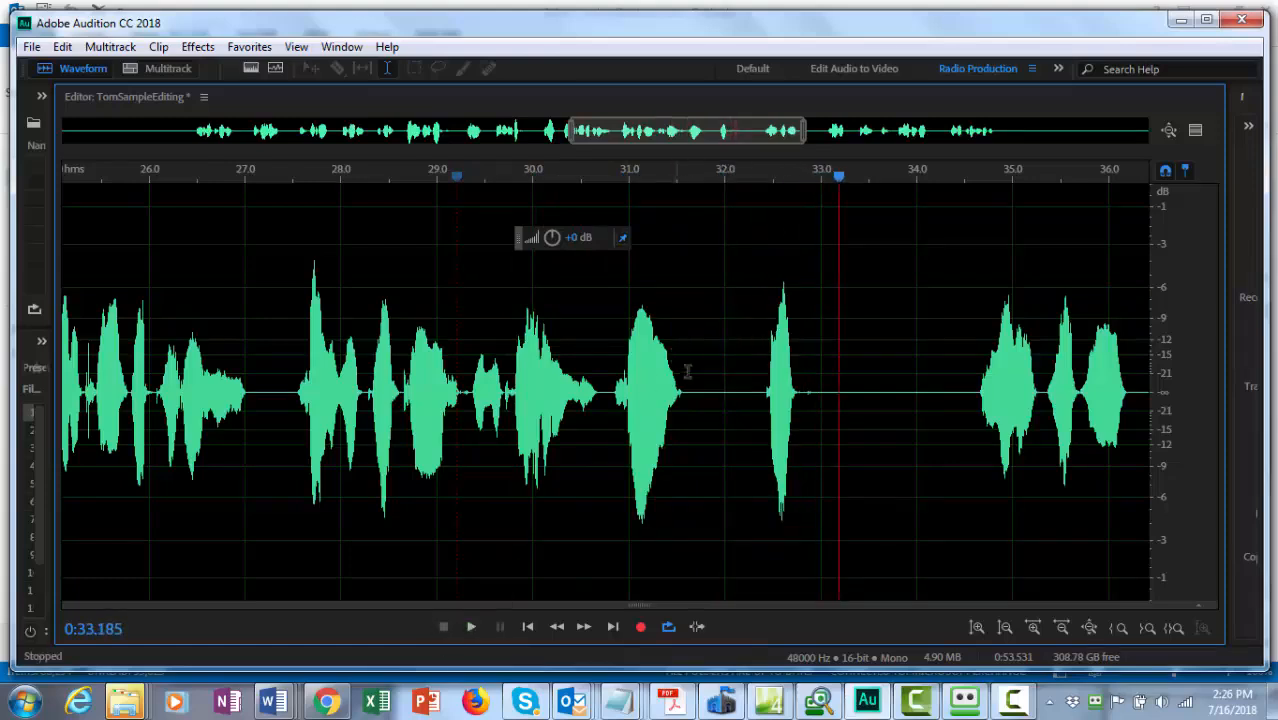
Step: Cut a further 0.2 seconds of silence at about 31.9 seconds and play the audio from about 29.2 to 35.6 seconds
drag(713, 386, 733, 398)
key(Delete)
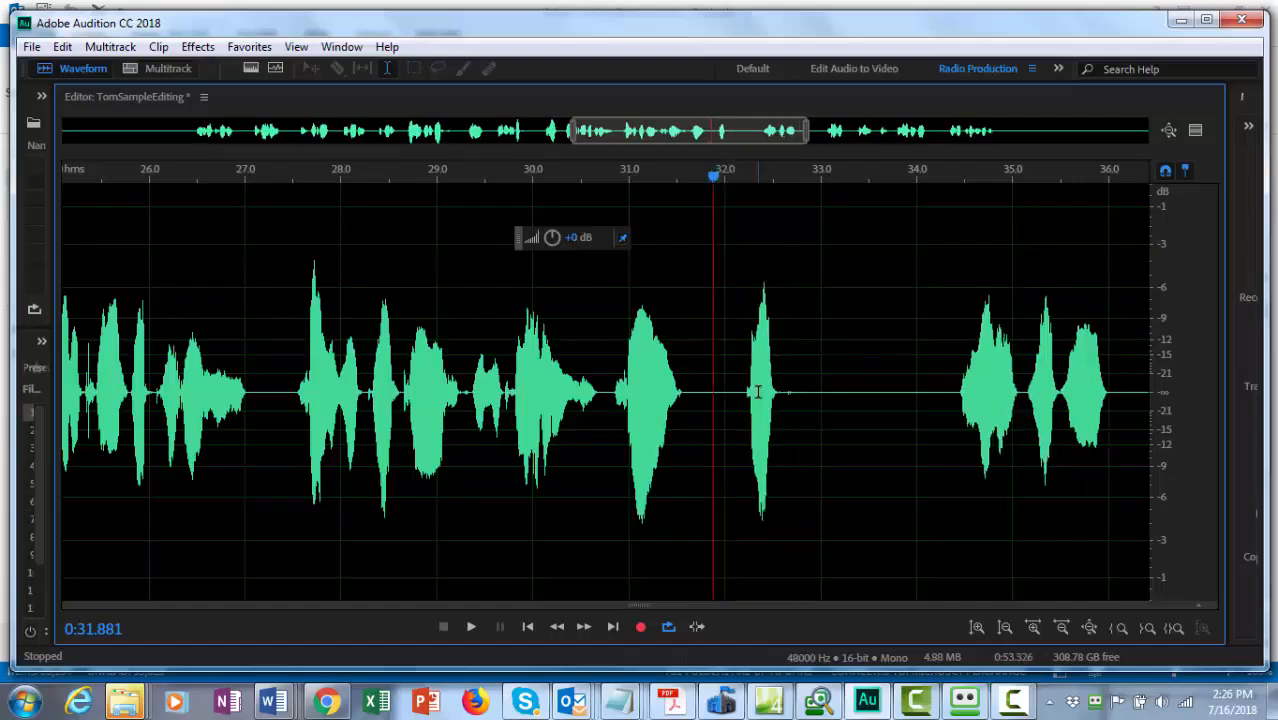
click(451, 430)
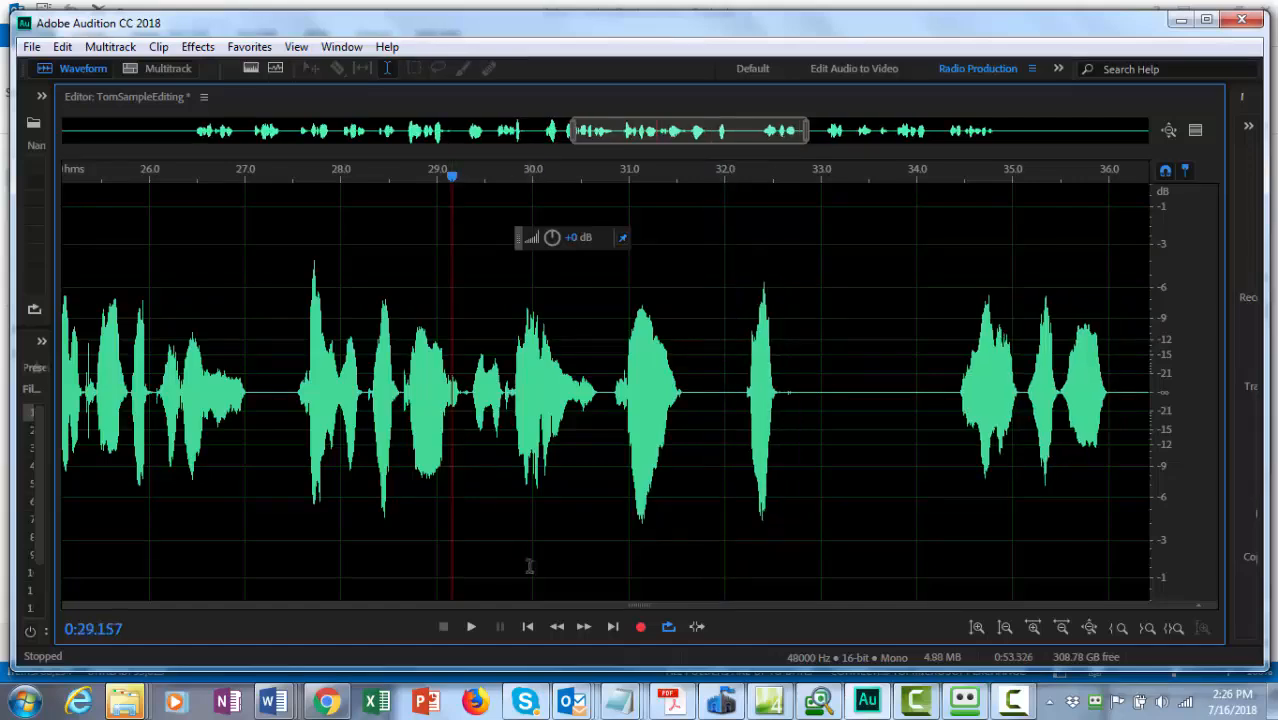
click(471, 630)
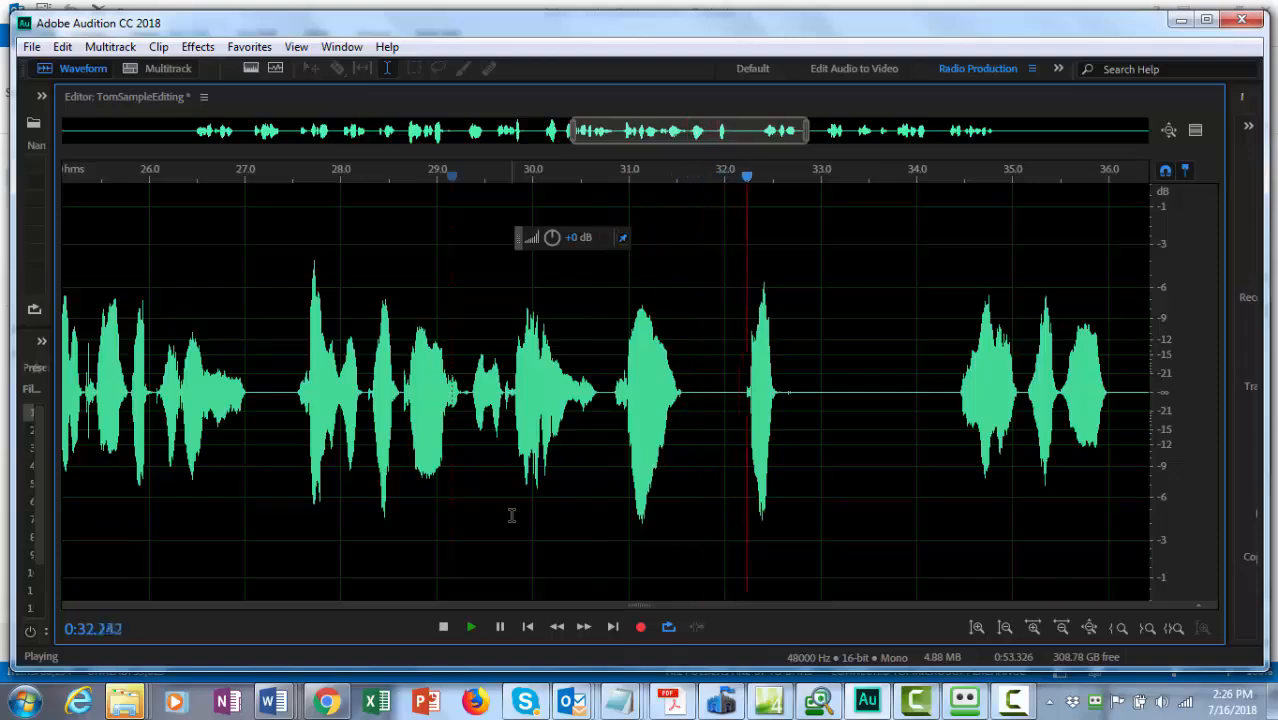
click(443, 627)
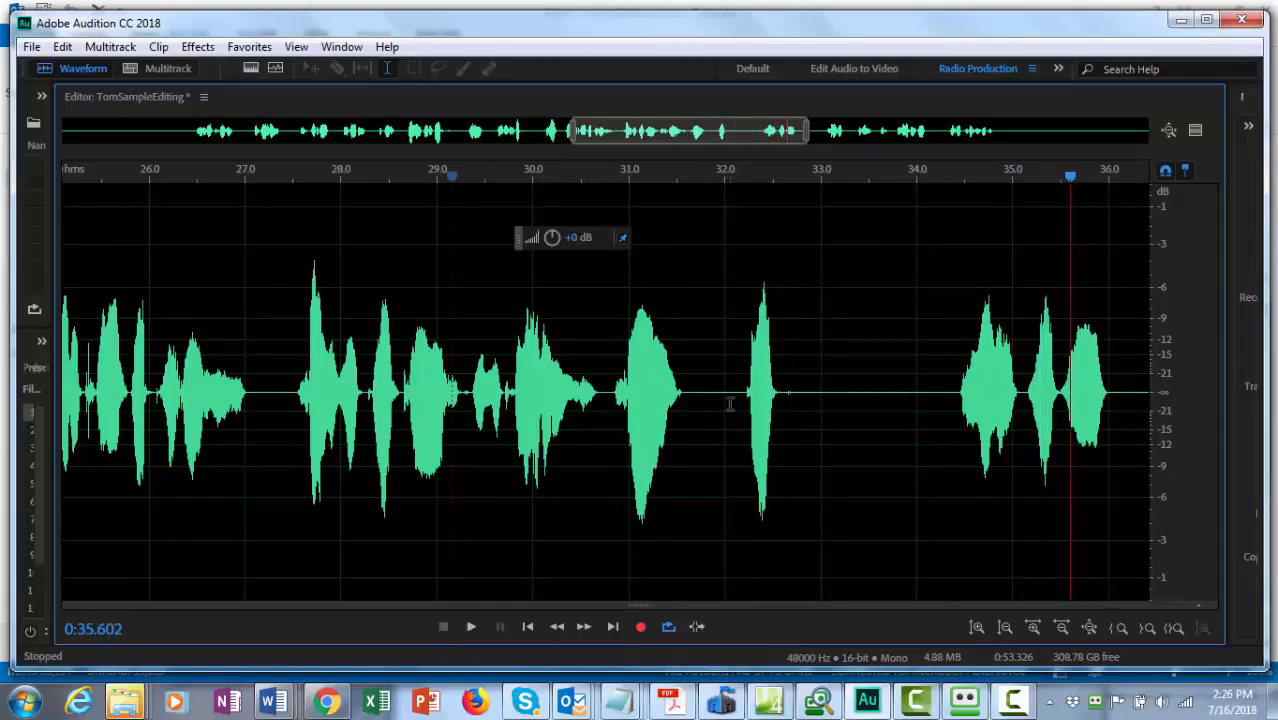
Step: Delete the faint click at about 32.6 to 32.7 seconds and the silence from about 33.1 to 33.9 seconds
click(784, 392)
drag(784, 392, 800, 400)
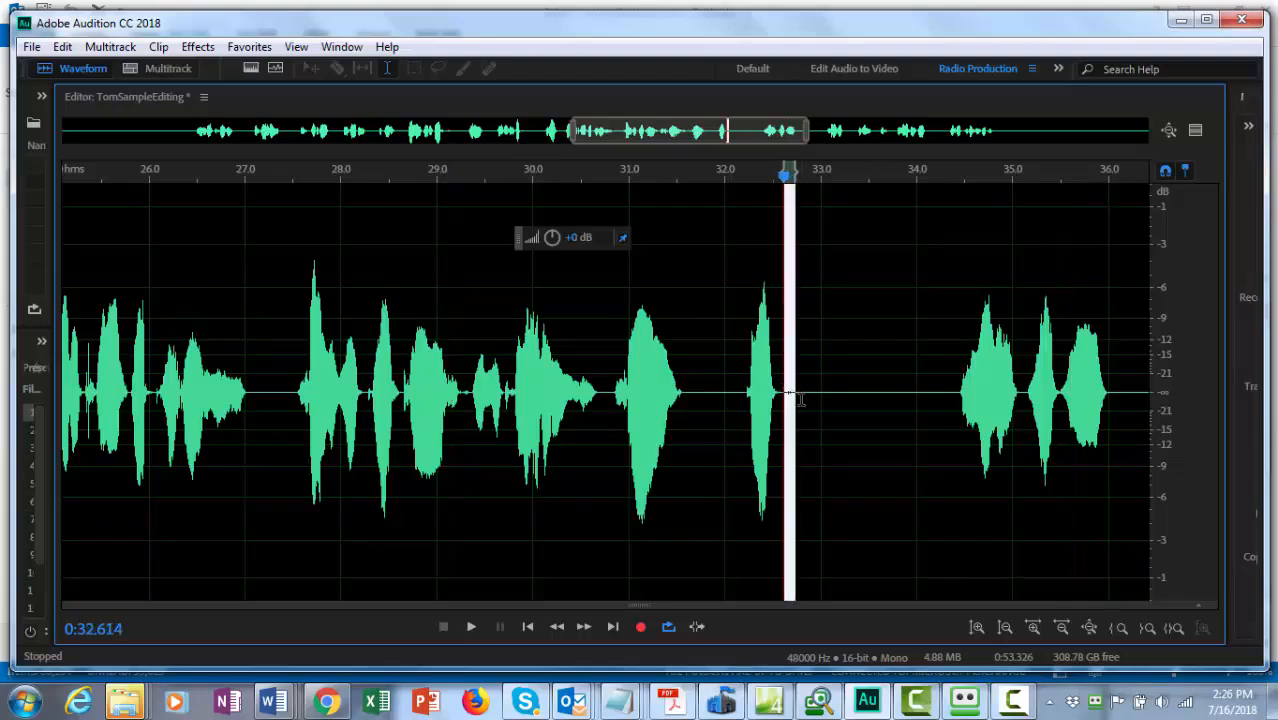
key(Delete)
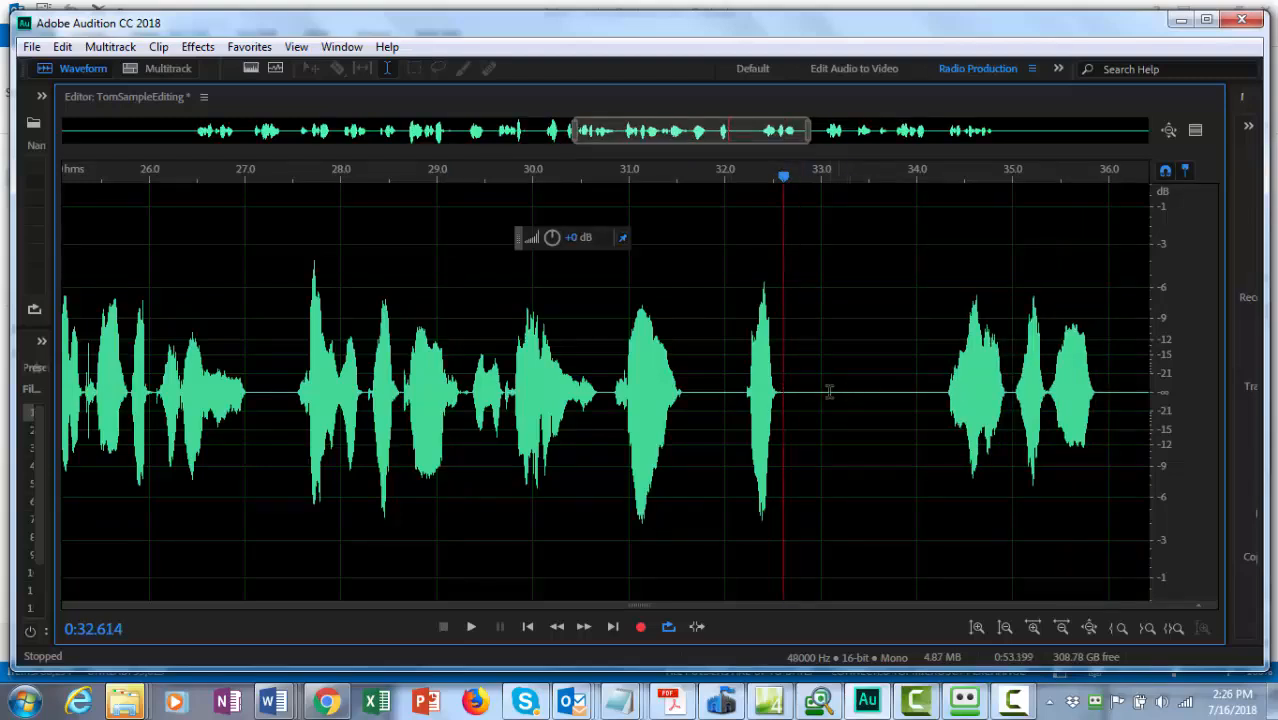
drag(829, 390, 902, 405)
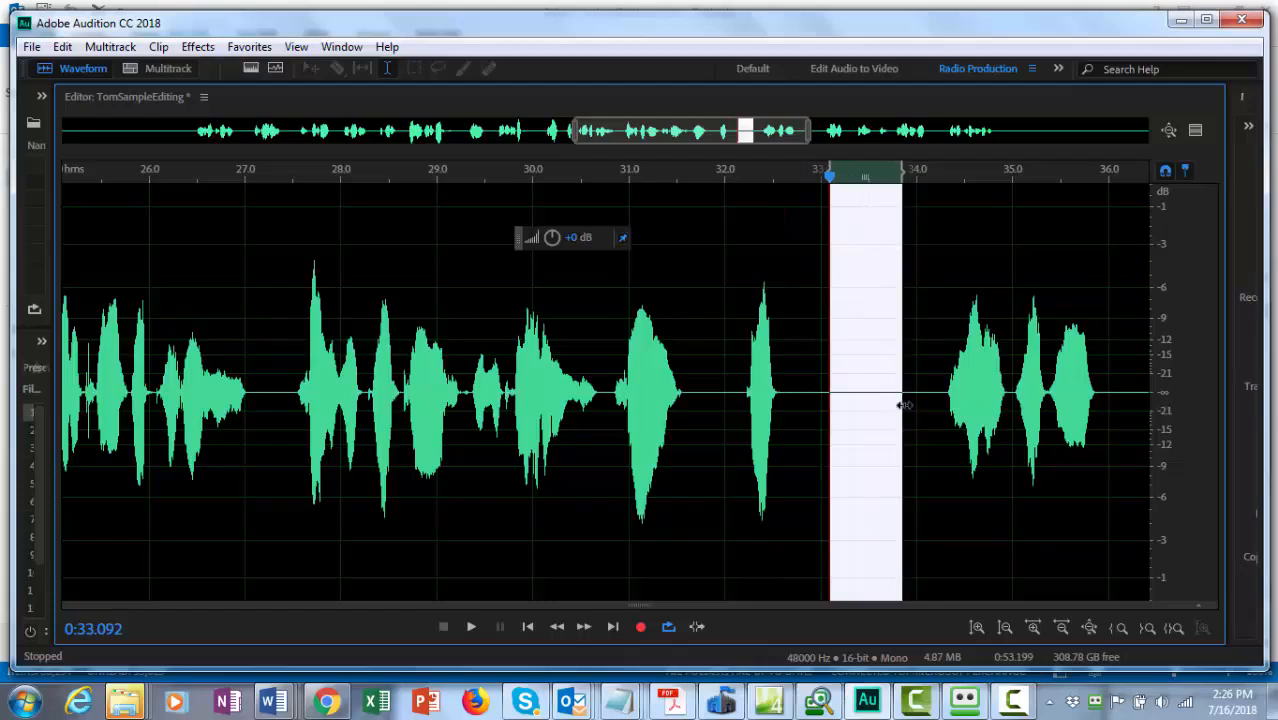
key(Delete)
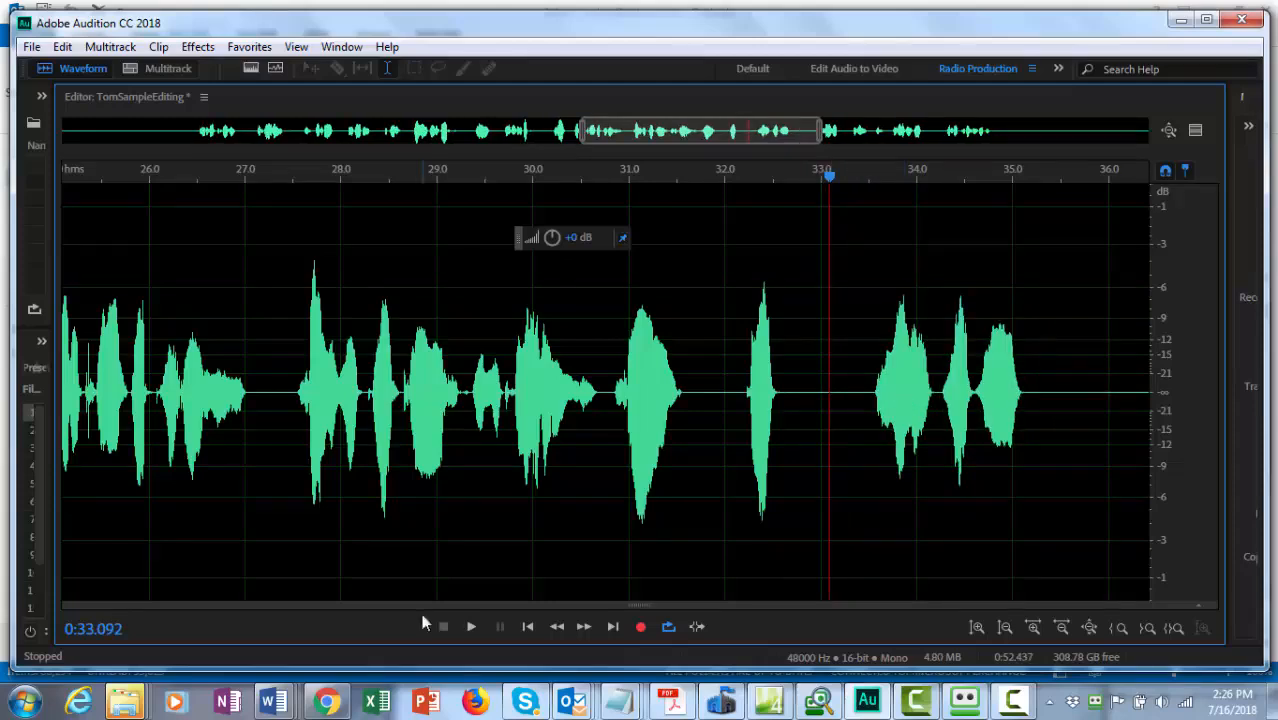
Step: Play the audio from about 33.1 to 39.1 seconds, and again from about 32.9 to 38.9 seconds
click(472, 628)
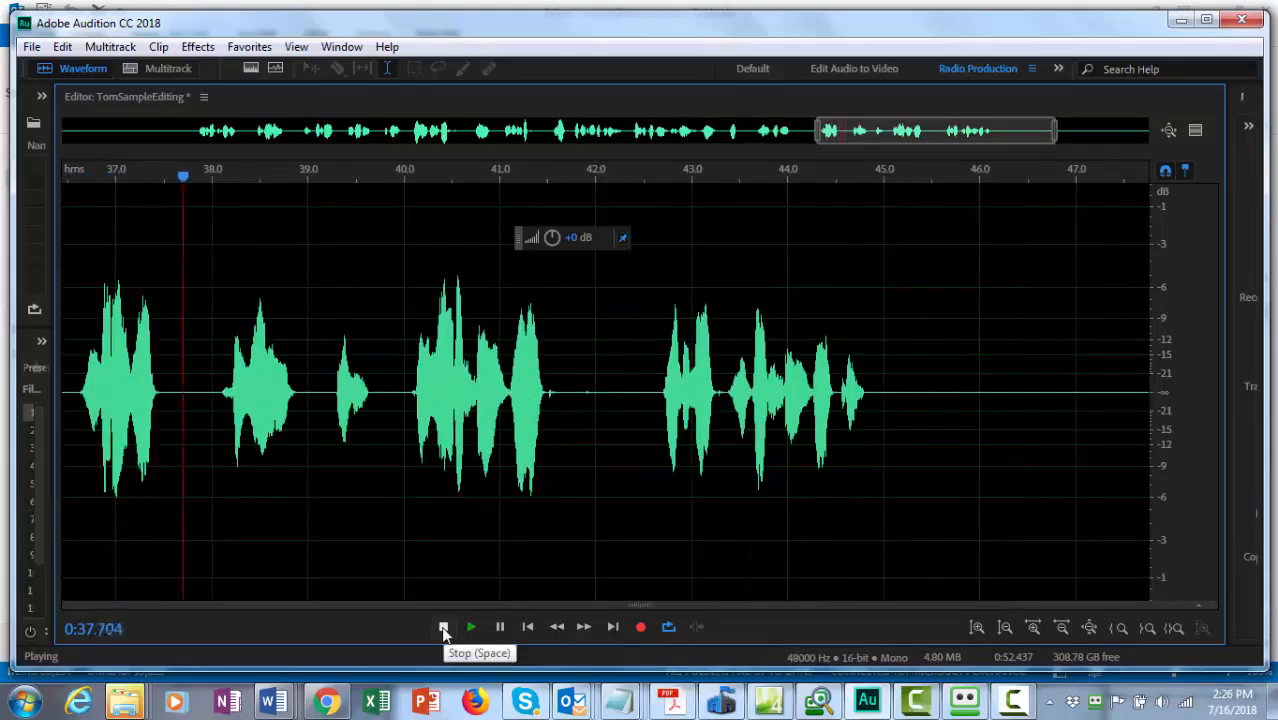
click(444, 630)
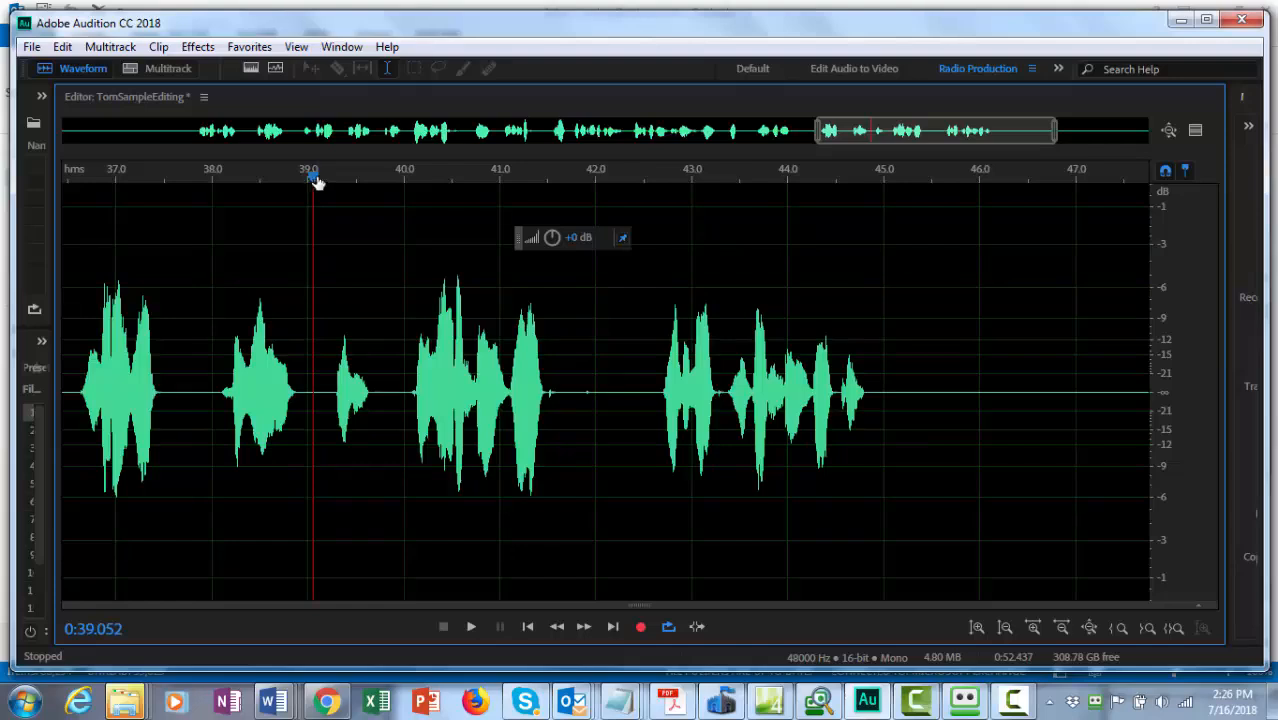
drag(312, 176, 97, 176)
drag(30, 368, 186, 343)
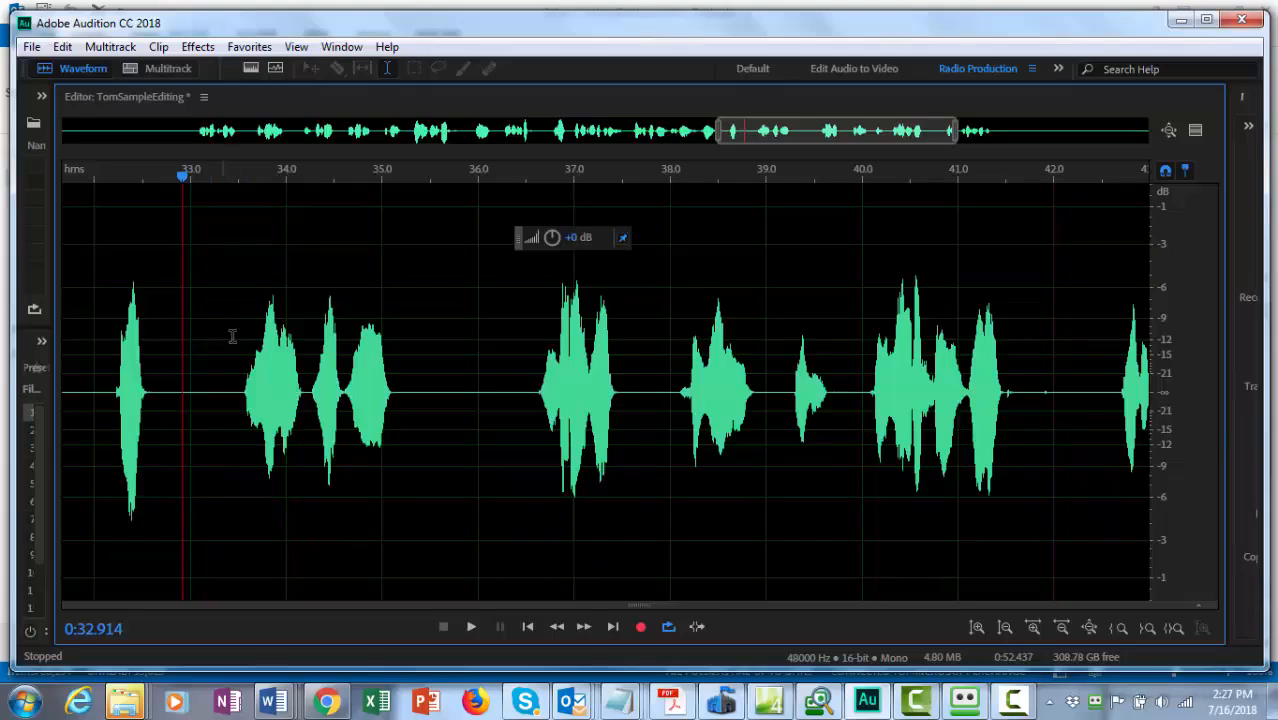
click(472, 628)
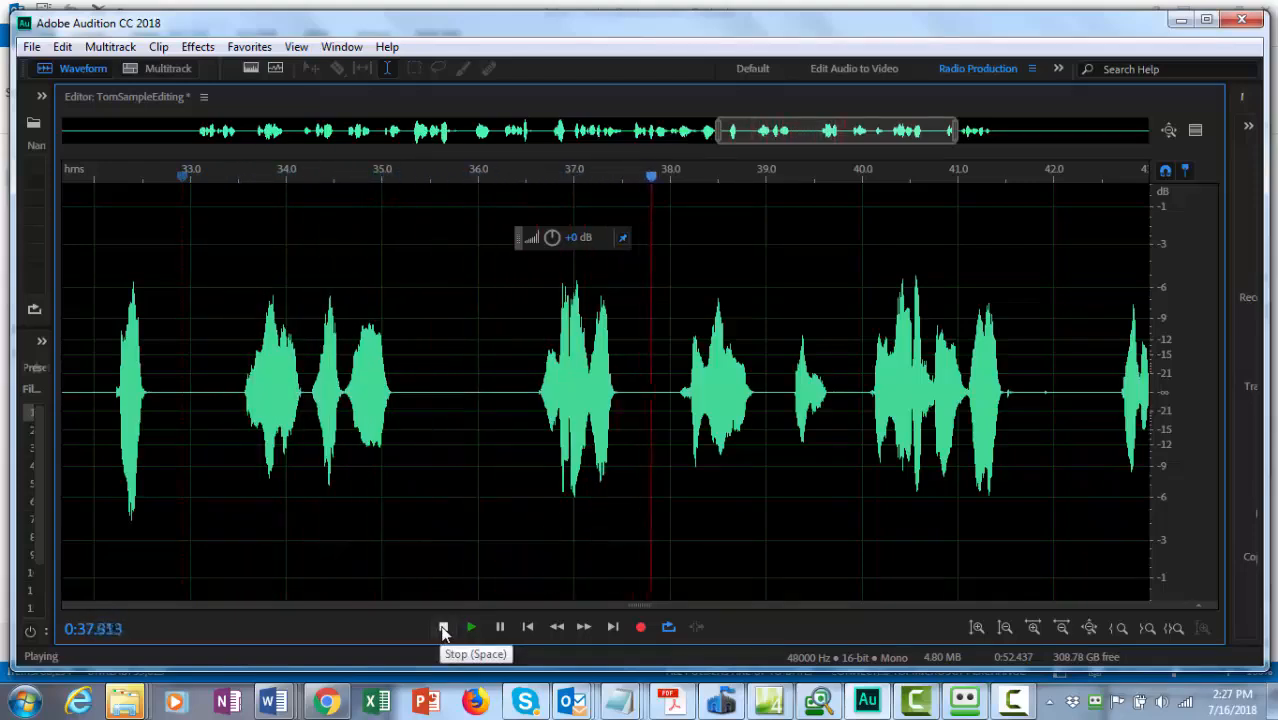
click(443, 628)
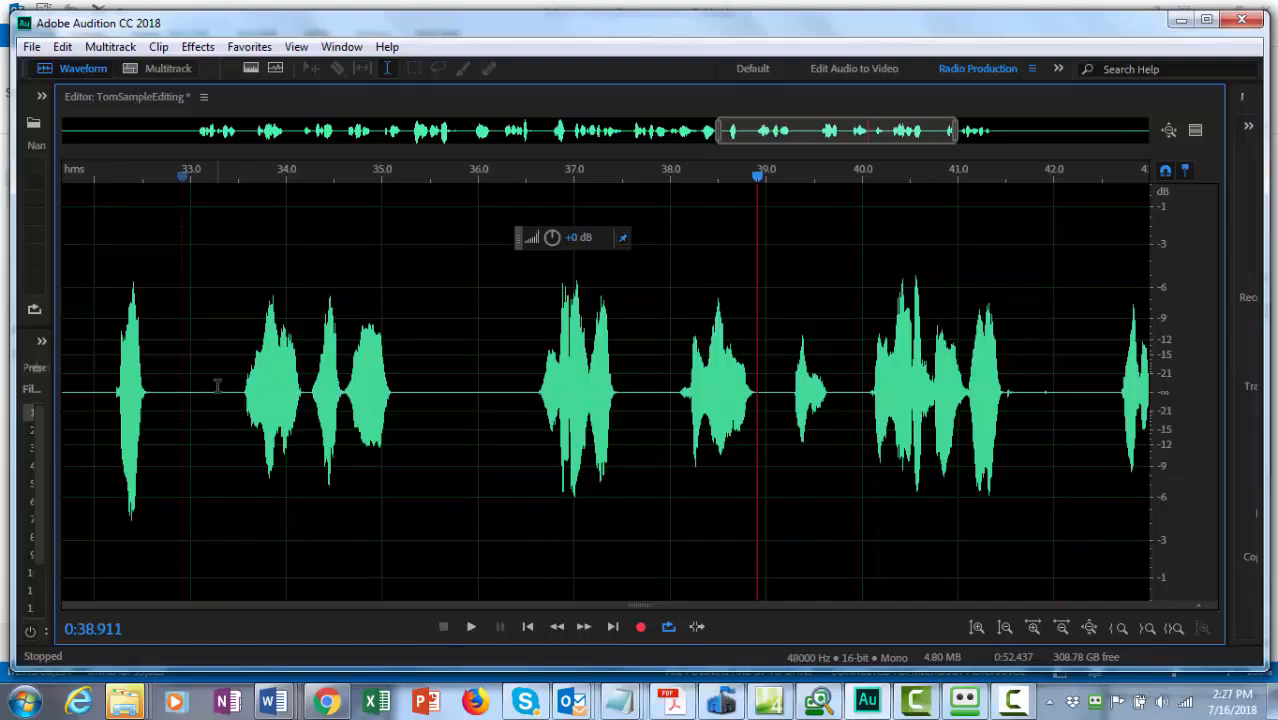
Step: Delete the unwanted speech from 33.0 to about 36.3 seconds and play the audio from the cut to about 39.5 seconds
drag(190, 392, 500, 438)
key(Delete)
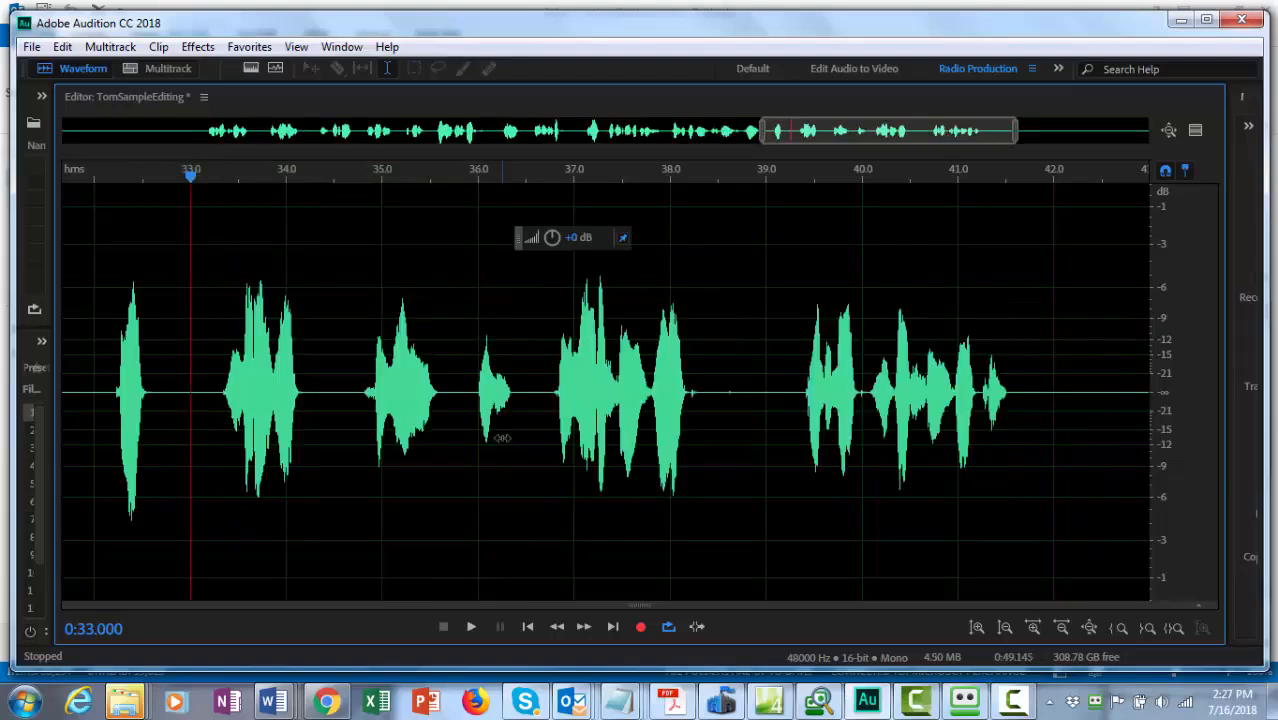
click(471, 628)
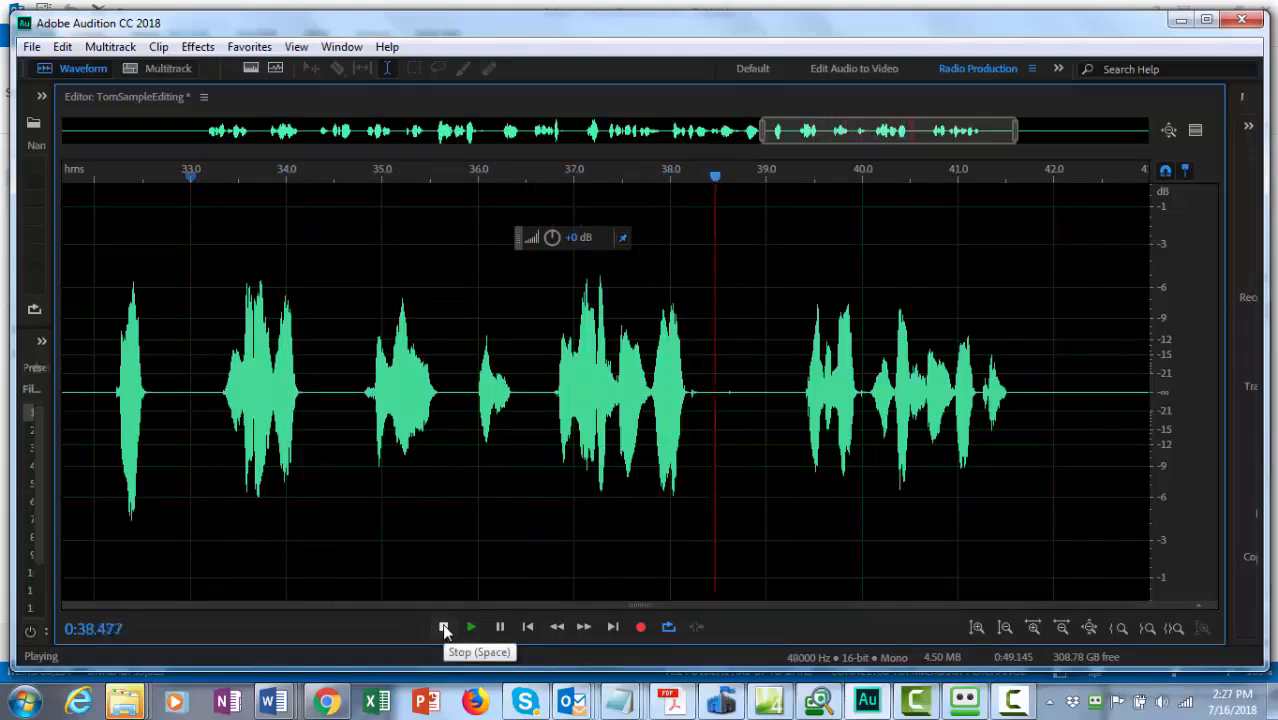
click(444, 628)
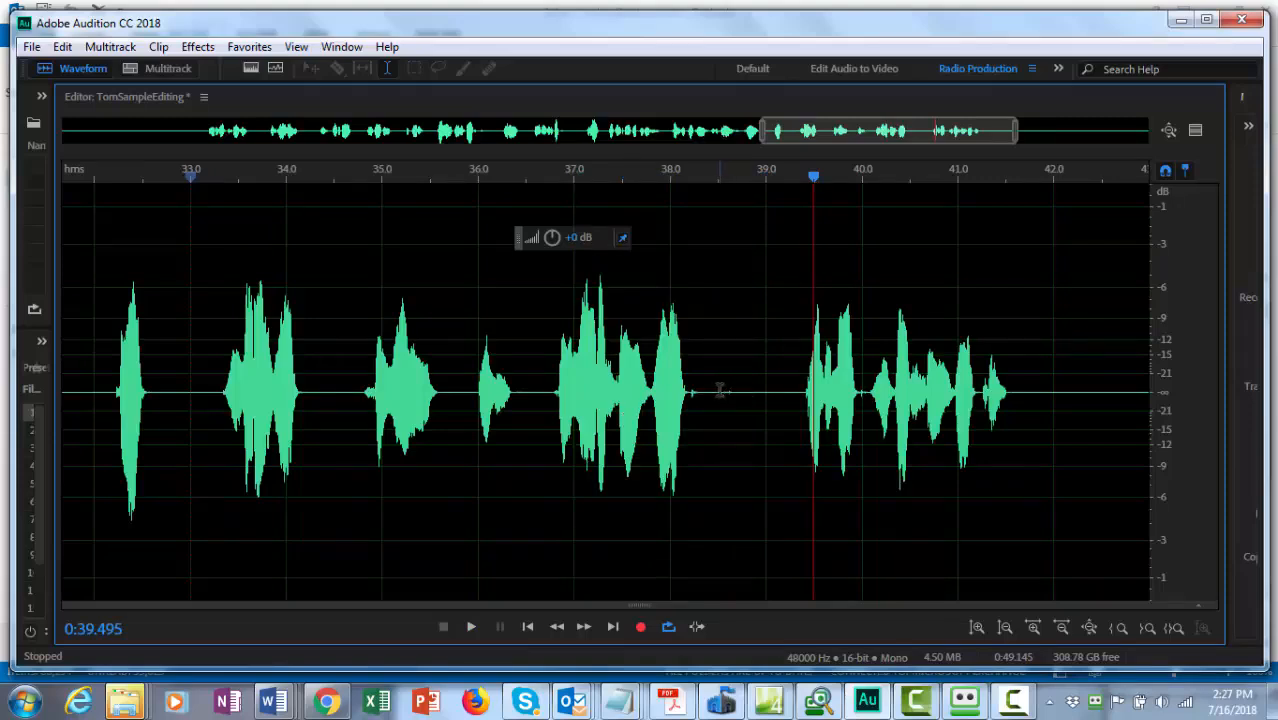
Step: Delete the tiny click at about 38.6 seconds and play the audio from about 36.6 to 42.6 seconds
drag(722, 390, 731, 400)
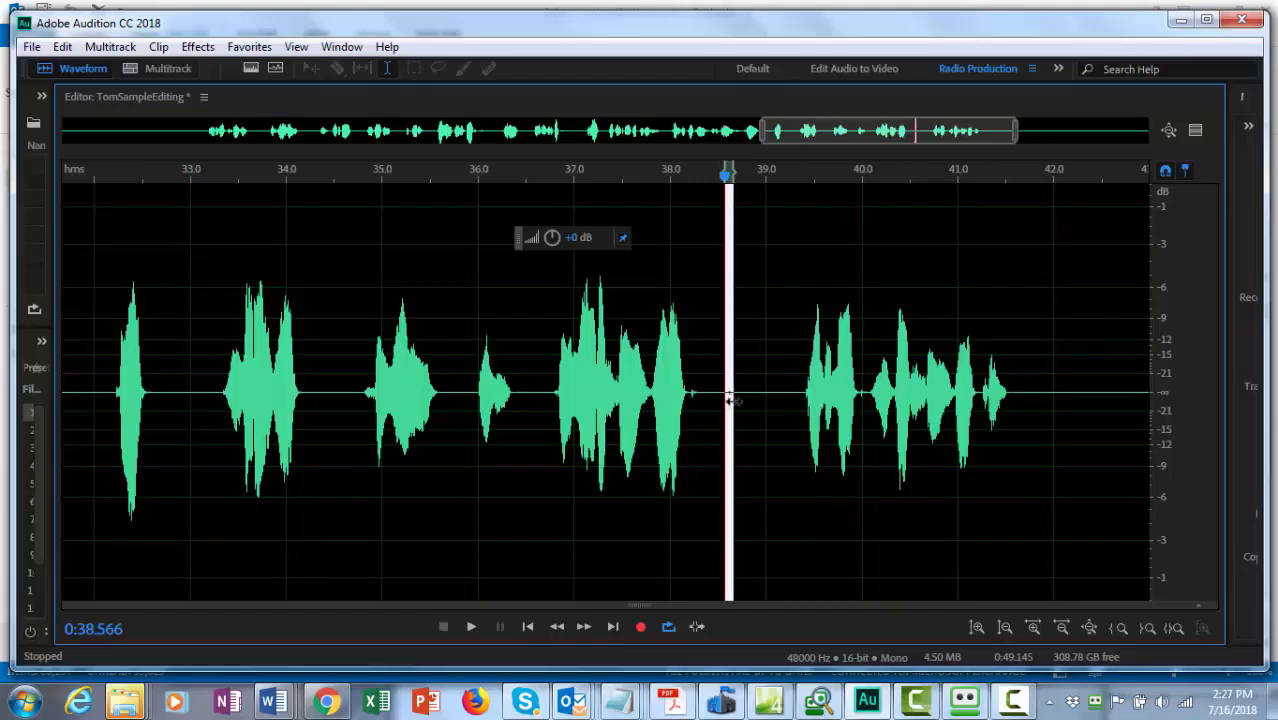
key(Delete)
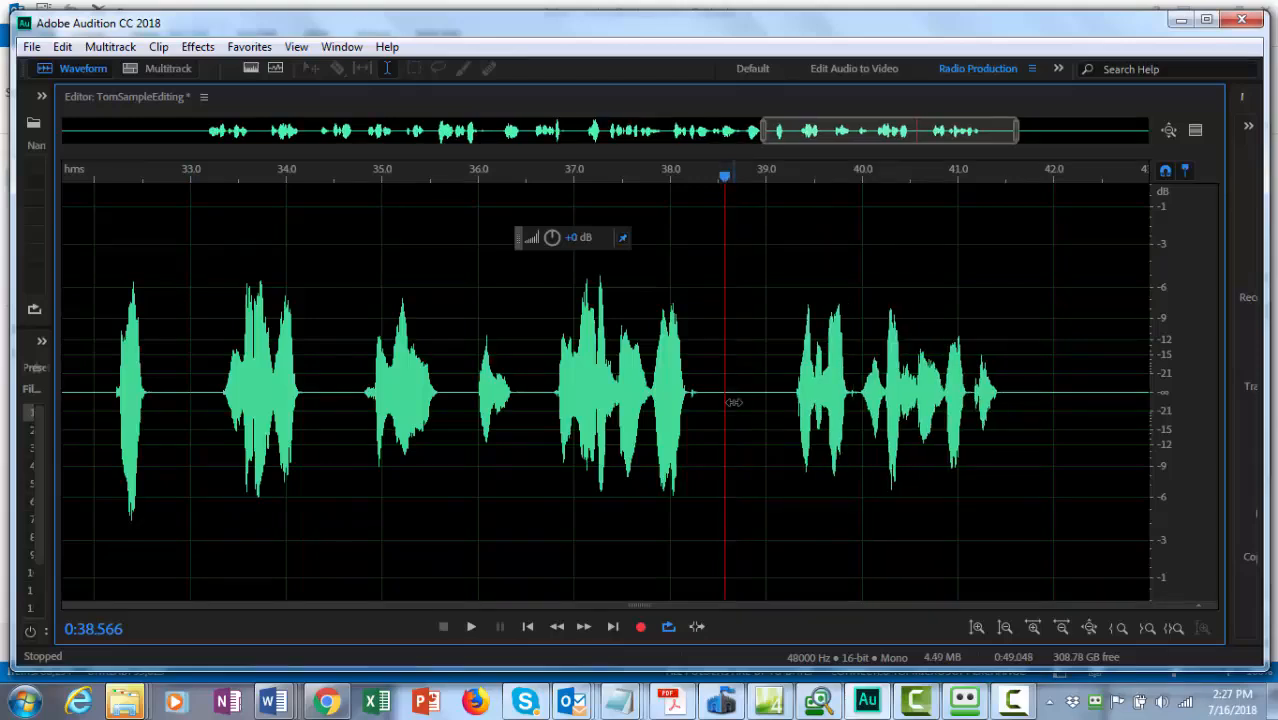
click(540, 400)
click(472, 627)
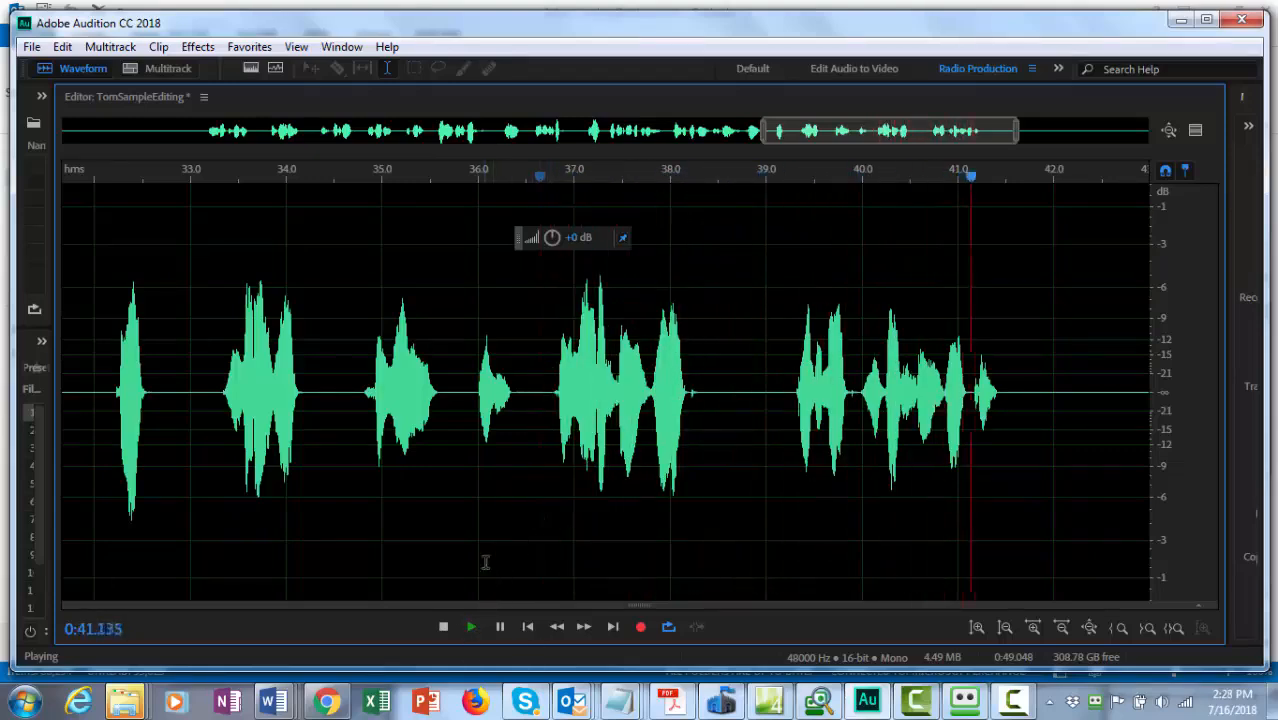
click(443, 628)
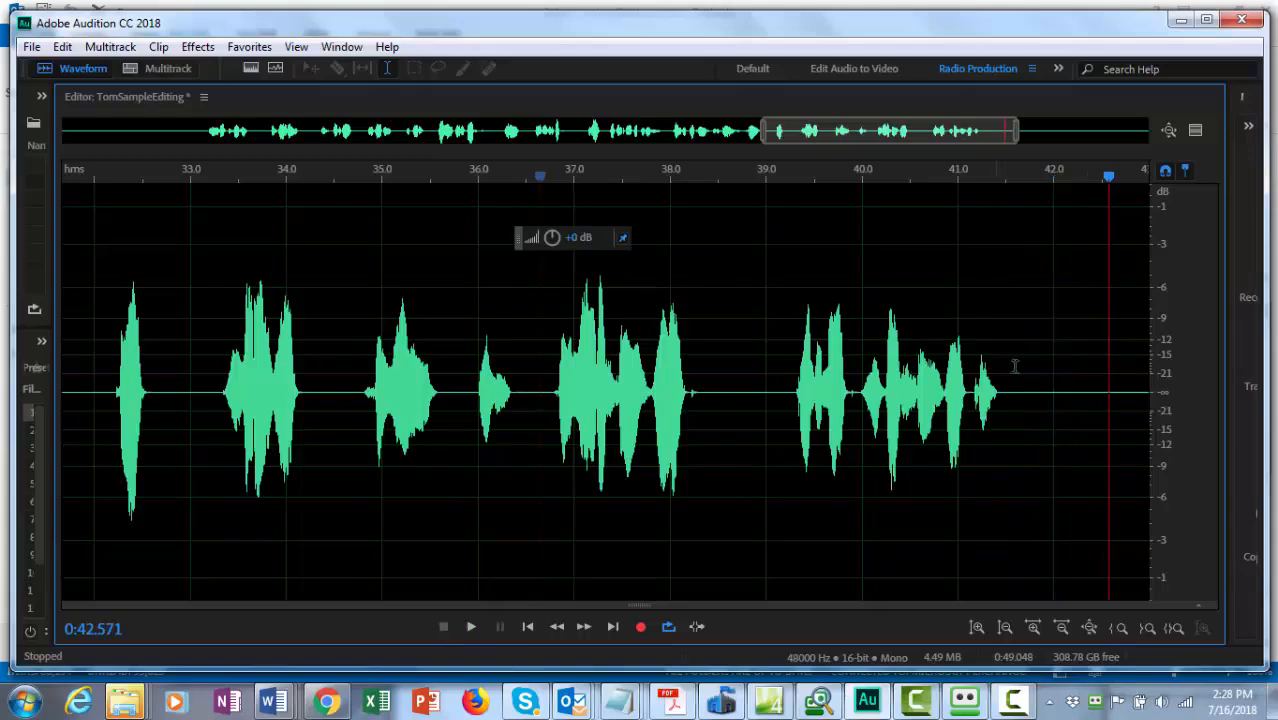
Step: Delete the trailing silence from about 41.7 seconds to the end and the leading silence in the first 6.3 seconds
drag(1021, 396, 1236, 422)
key(Delete)
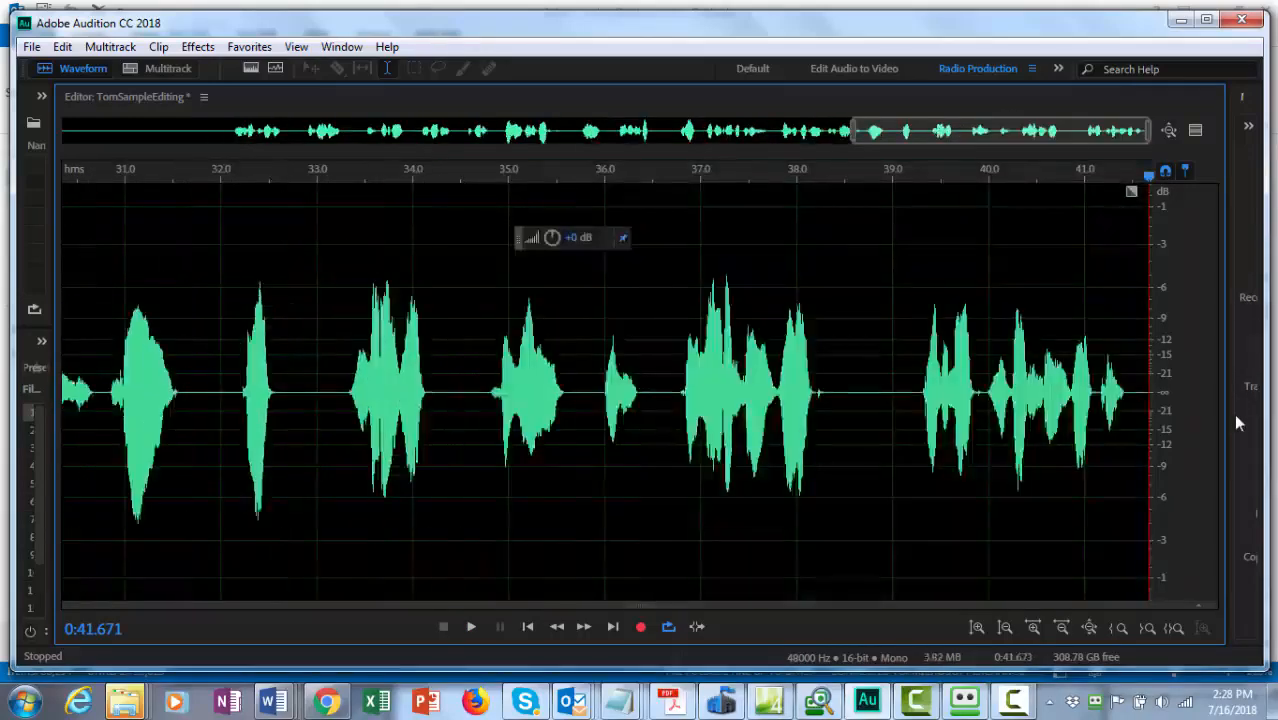
click(528, 627)
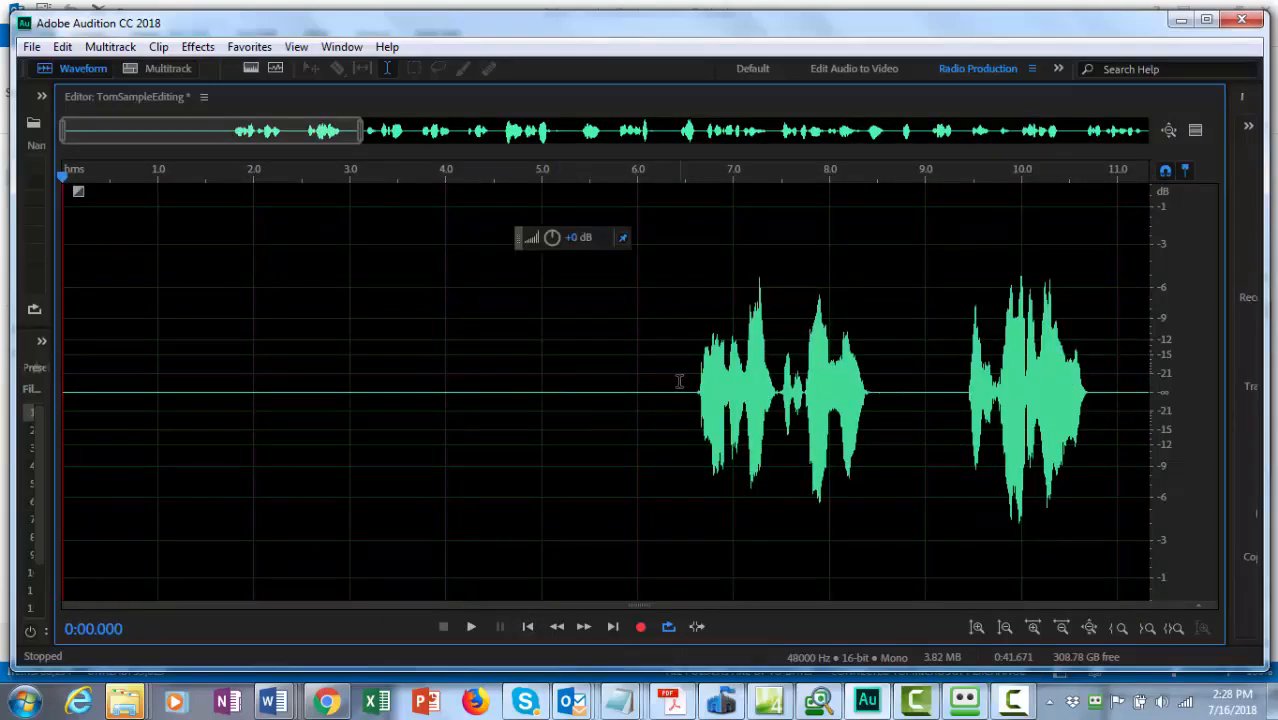
drag(667, 393, 62, 428)
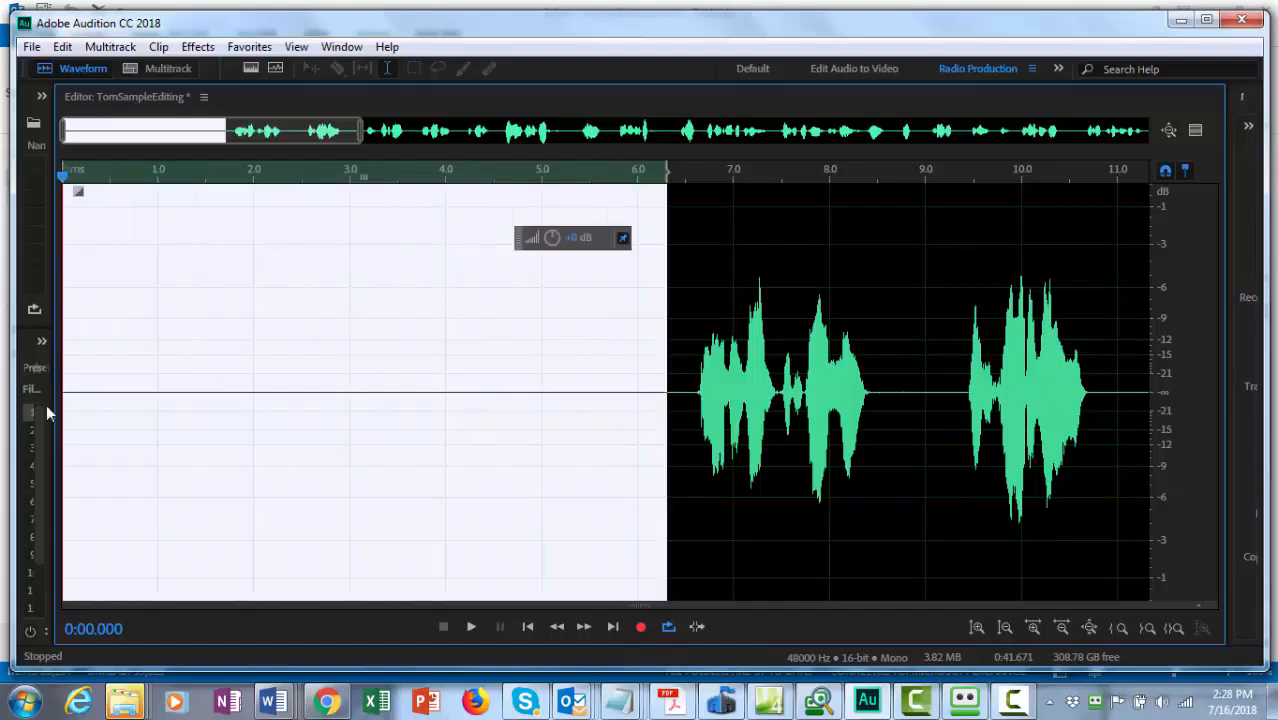
key(Delete)
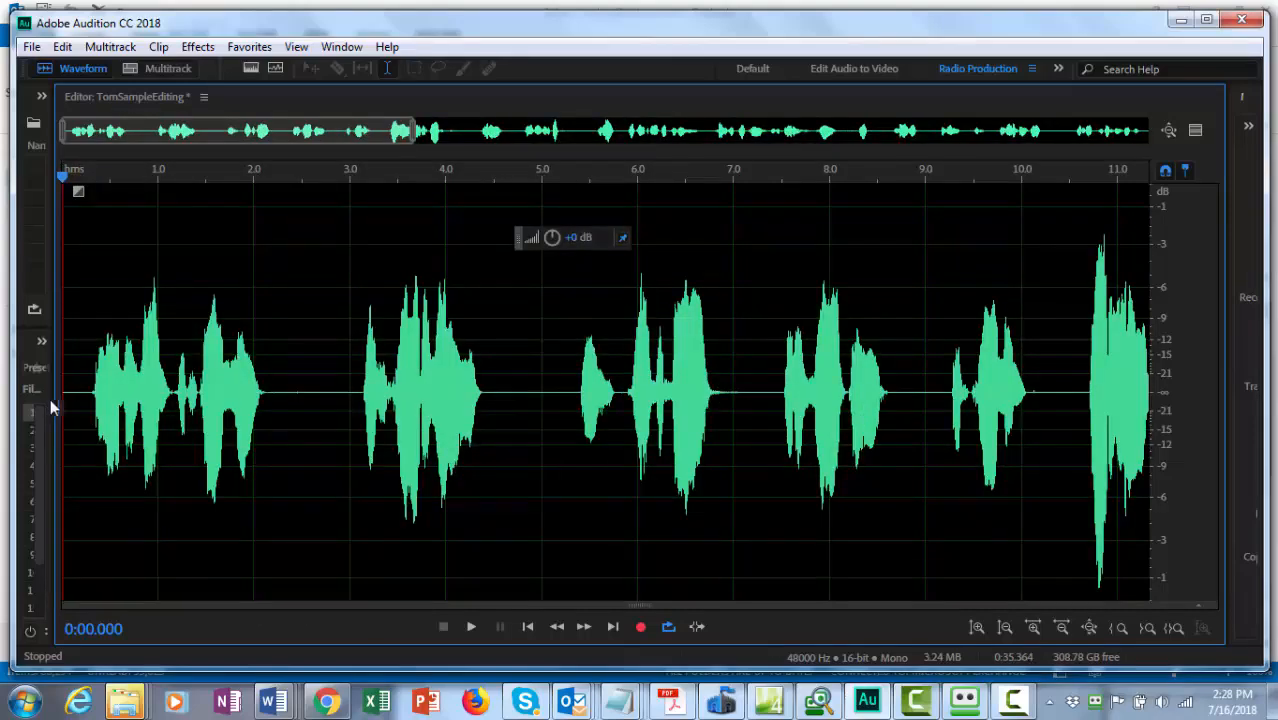
Step: Play the whole edited recording from the beginning
click(470, 627)
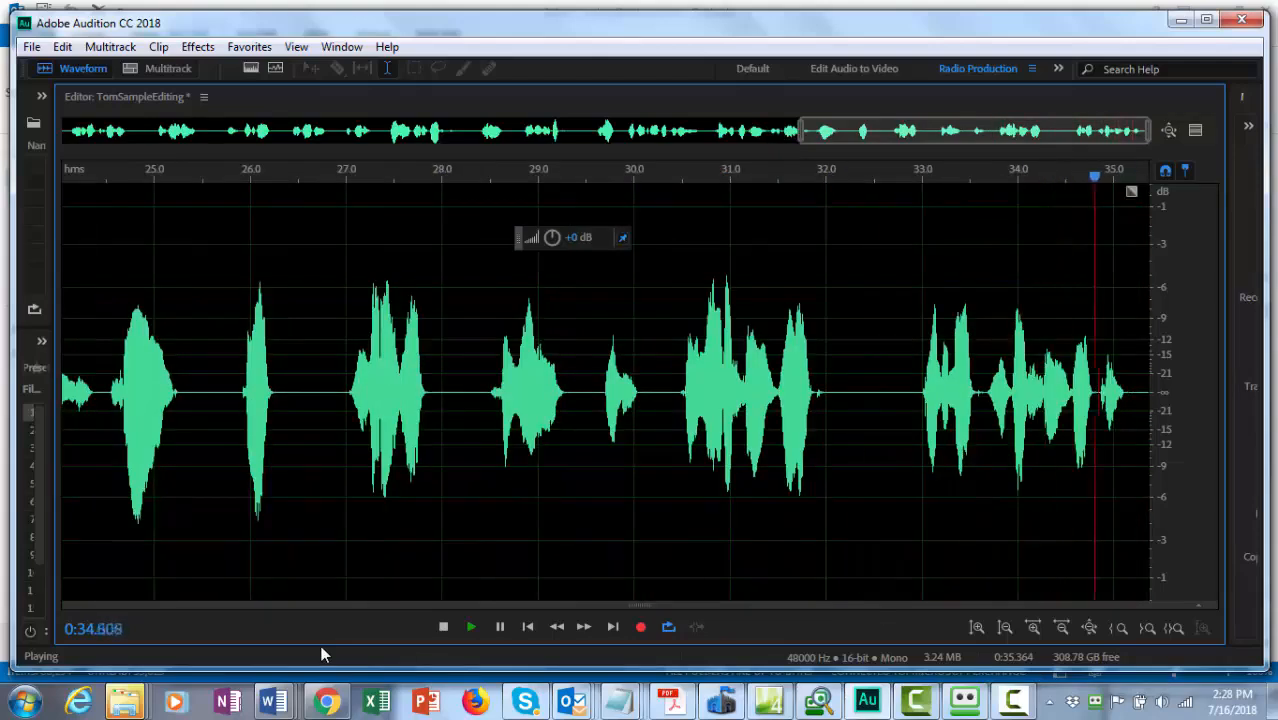
click(443, 628)
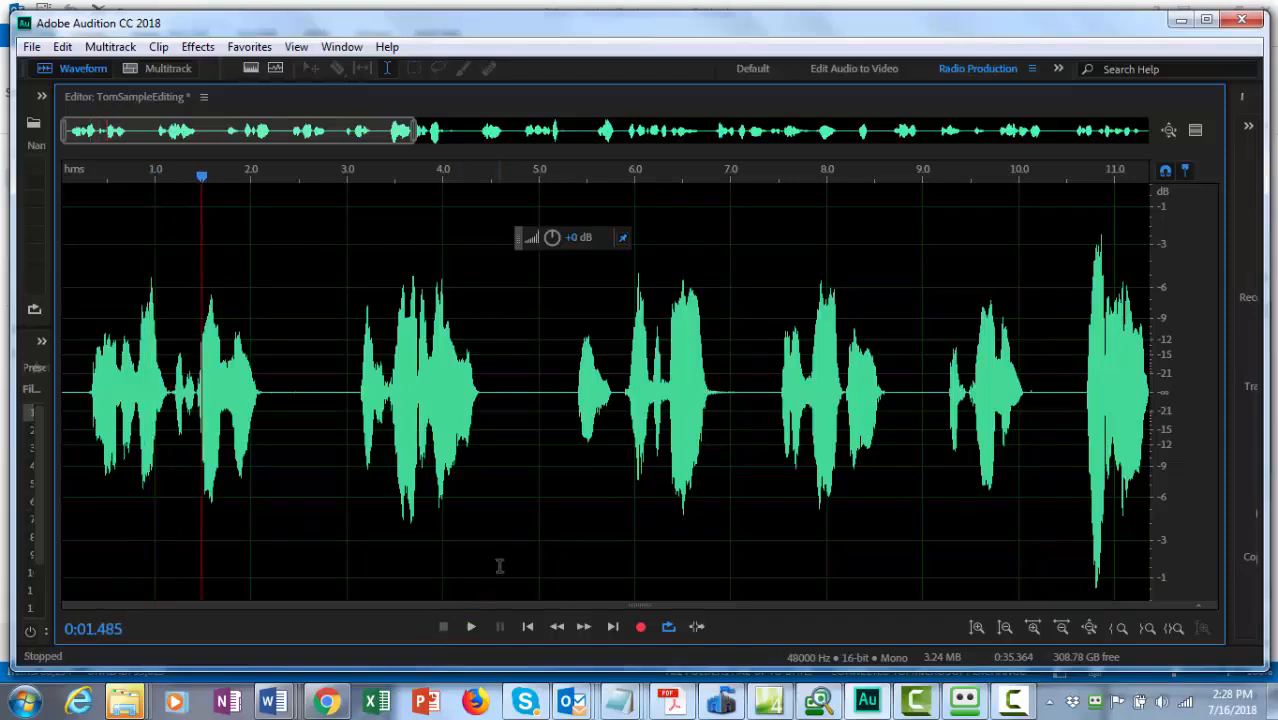